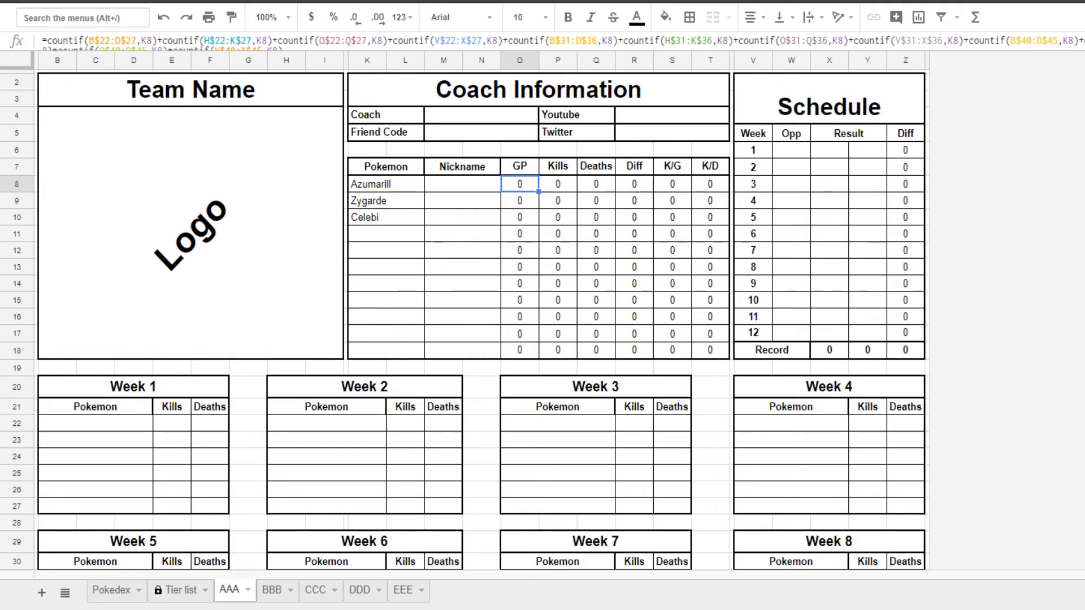
Examine the roster's GP, Kills and Deaths cells and its Diff, K/G and K/D cells in rows 8 to 18
drag(514, 188, 601, 353)
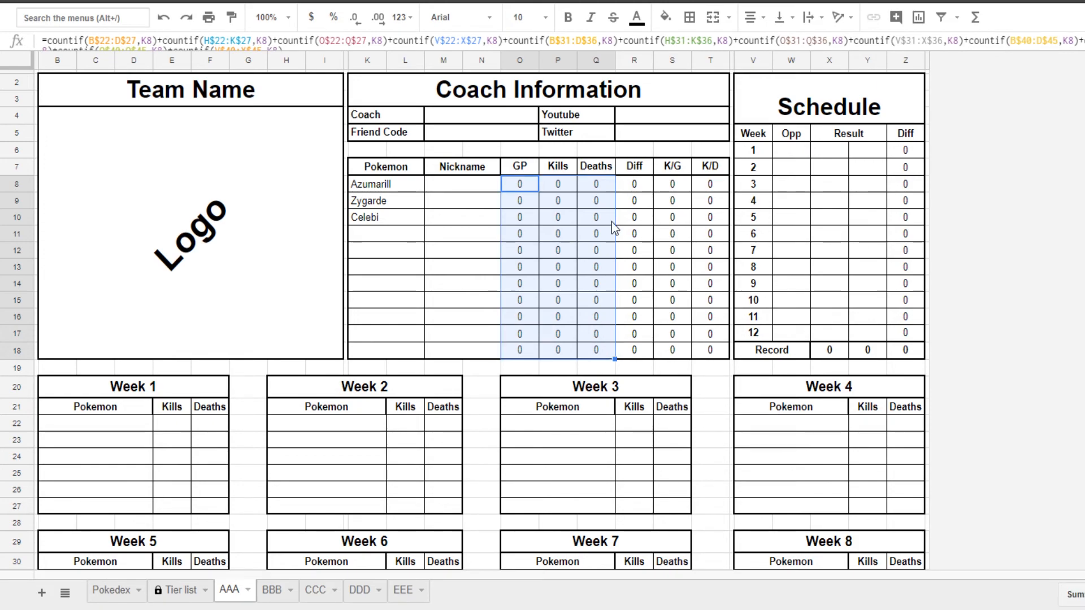
drag(522, 184, 607, 355)
drag(634, 184, 710, 340)
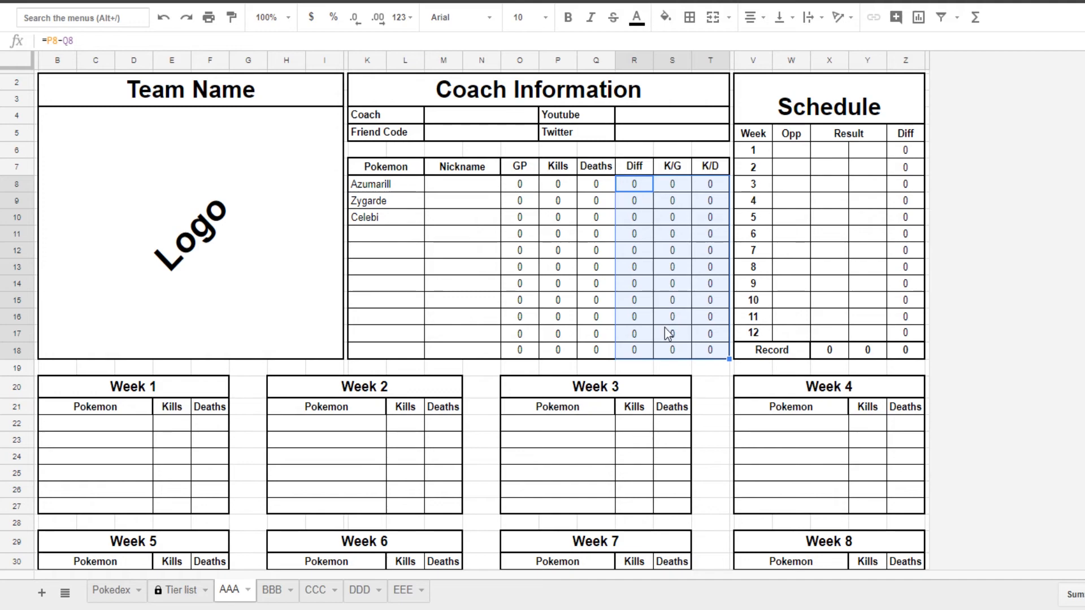
drag(531, 188, 595, 349)
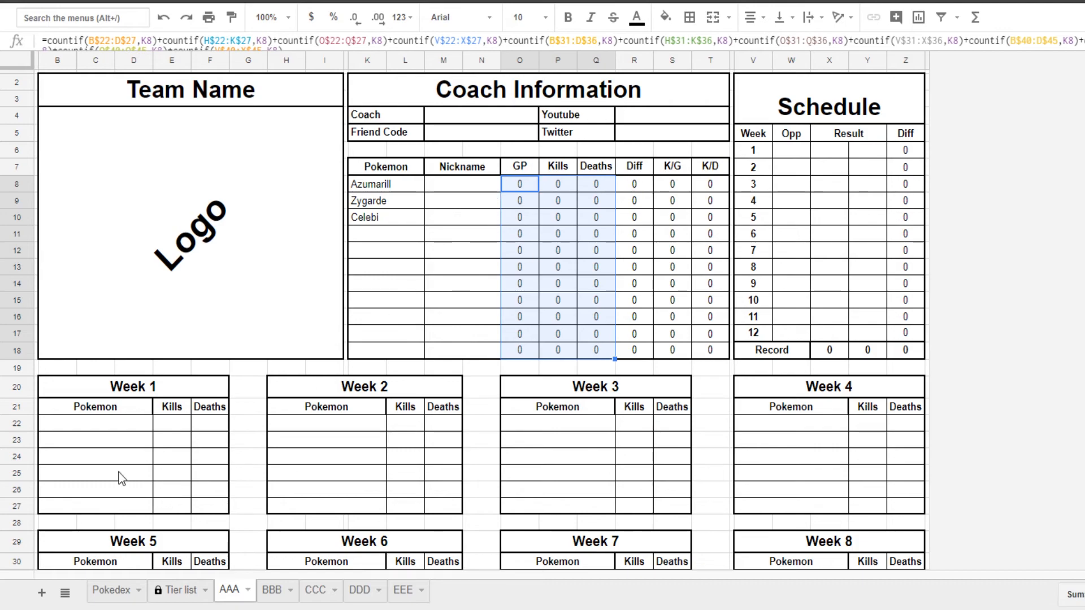
Enter test Pokemon in the weekly tables: Azumarill in Week 1 row 24, Celebi in Week 7 row 33, Zygarde in Week 10 row 44
click(106, 455)
text(Azumarill)
key(Return)
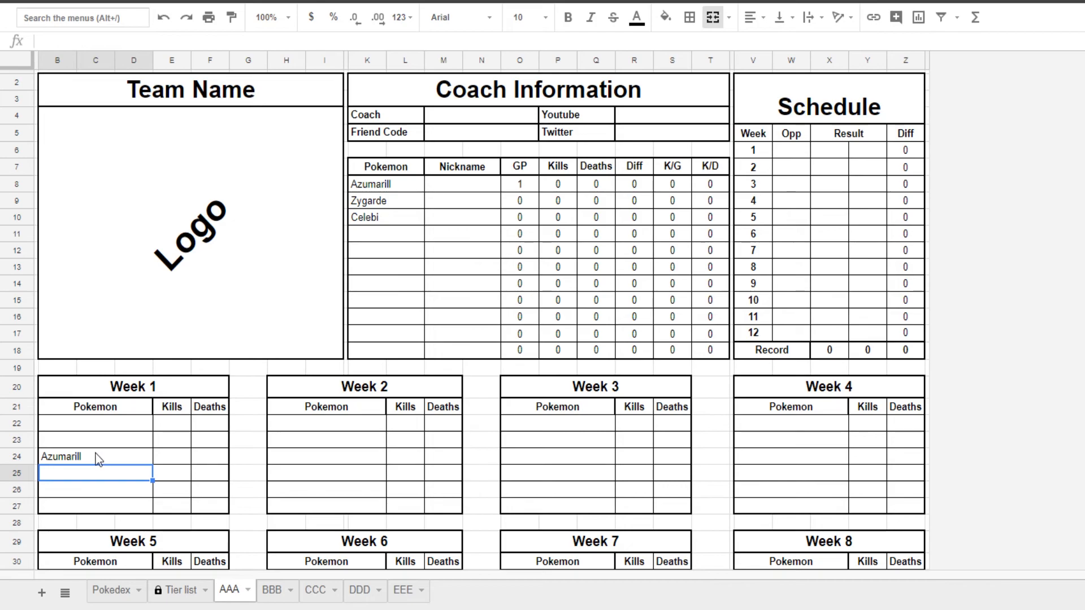
scroll(452, 345, down, 3)
click(544, 436)
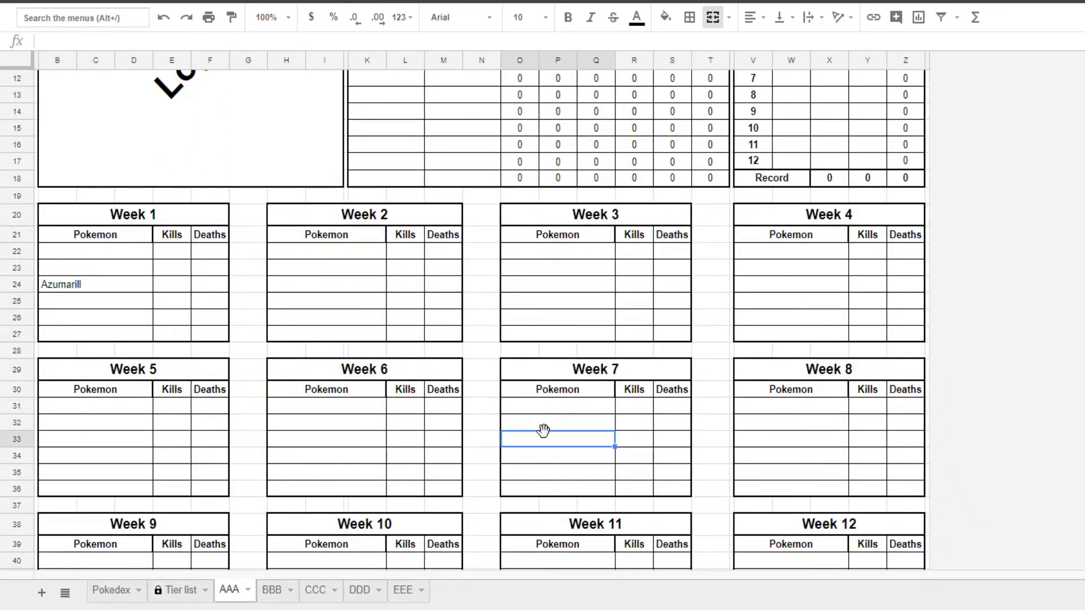
text(Celebi)
key(Return)
scroll(514, 396, down, 4)
click(345, 420)
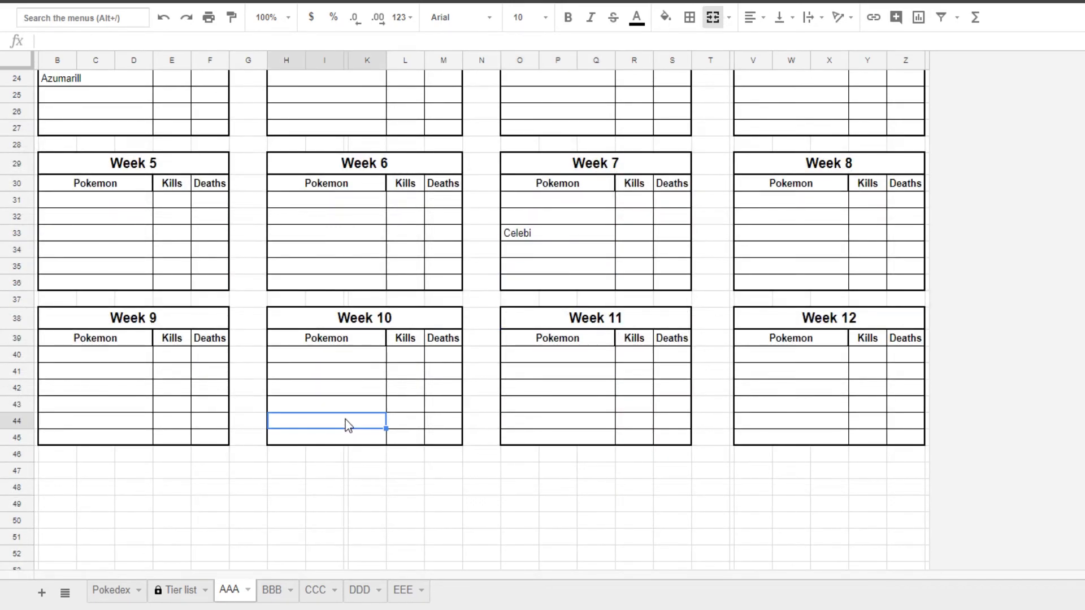
text(Zygarde)
key(Return)
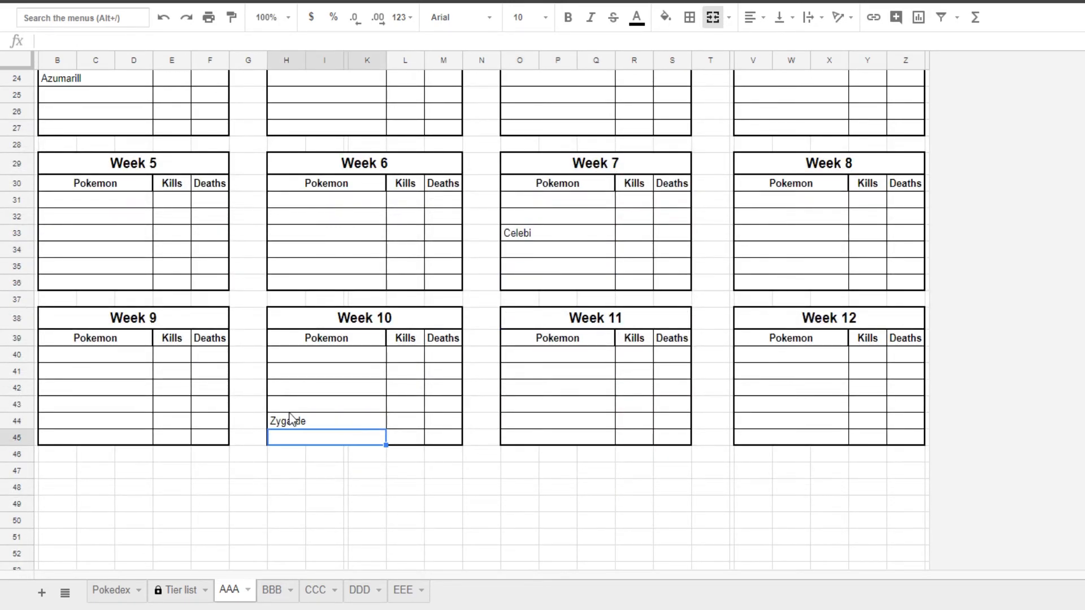
scroll(466, 296, up, 6)
drag(524, 183, 521, 211)
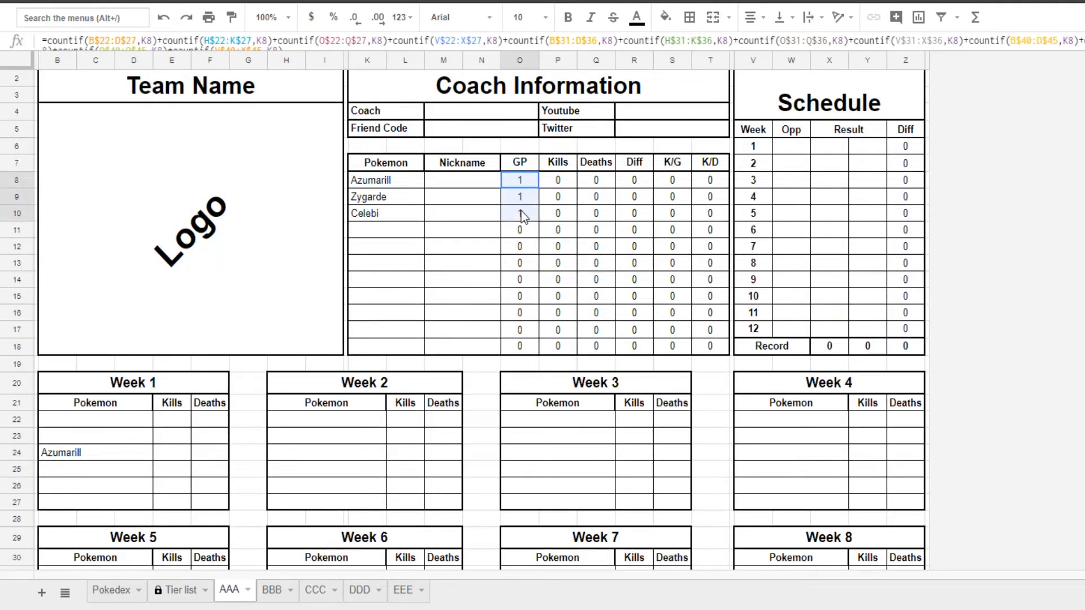
Enter 3 kills and 6 deaths for Azumarill in the Week 1 table
scroll(239, 307, down, 2)
click(171, 339)
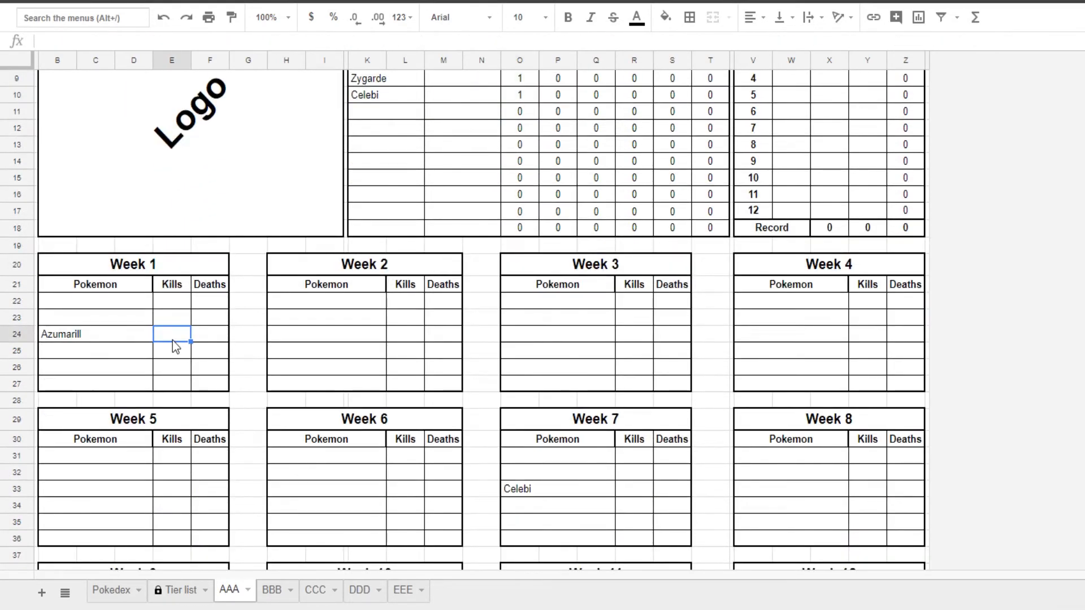
text(3)
key(Tab)
text(6)
key(Tab)
Enter 1 kill and 7 deaths for Celebi in the Week 7 table
scroll(190, 350, down, 2)
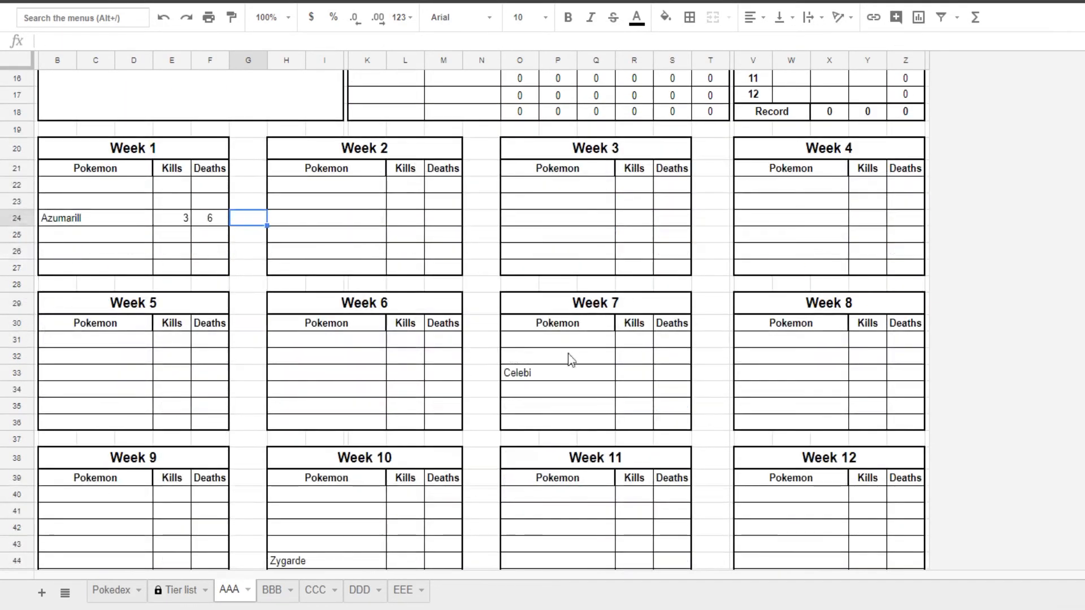
click(625, 378)
text(1)
key(Tab)
text(7)
key(Tab)
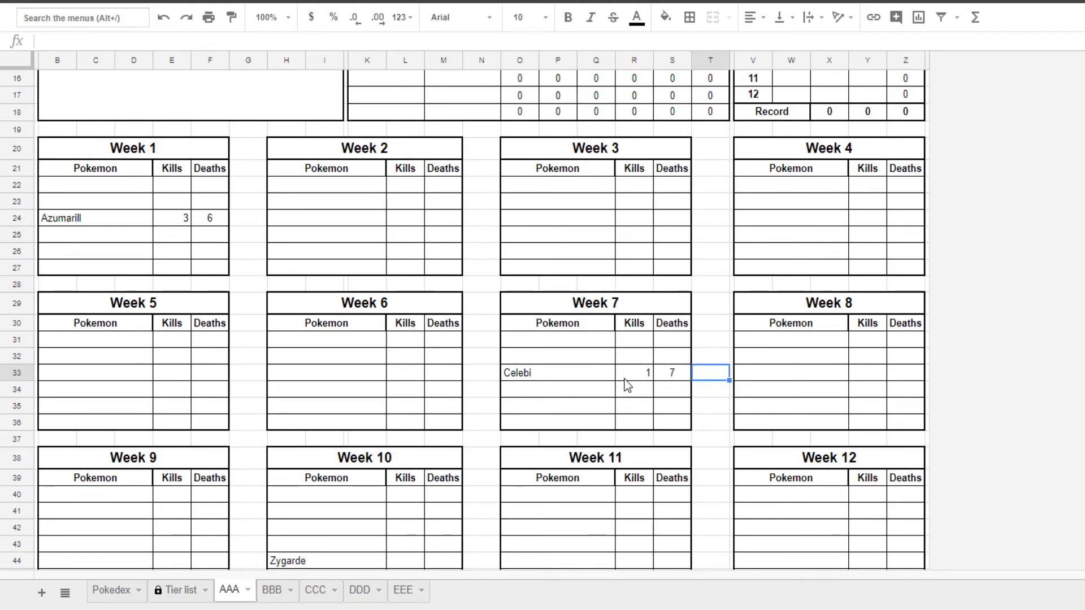
Enter 8 kills and 2 deaths for Zygarde in the Week 10 table
scroll(544, 397, down, 2)
click(404, 438)
text(8)
key(Tab)
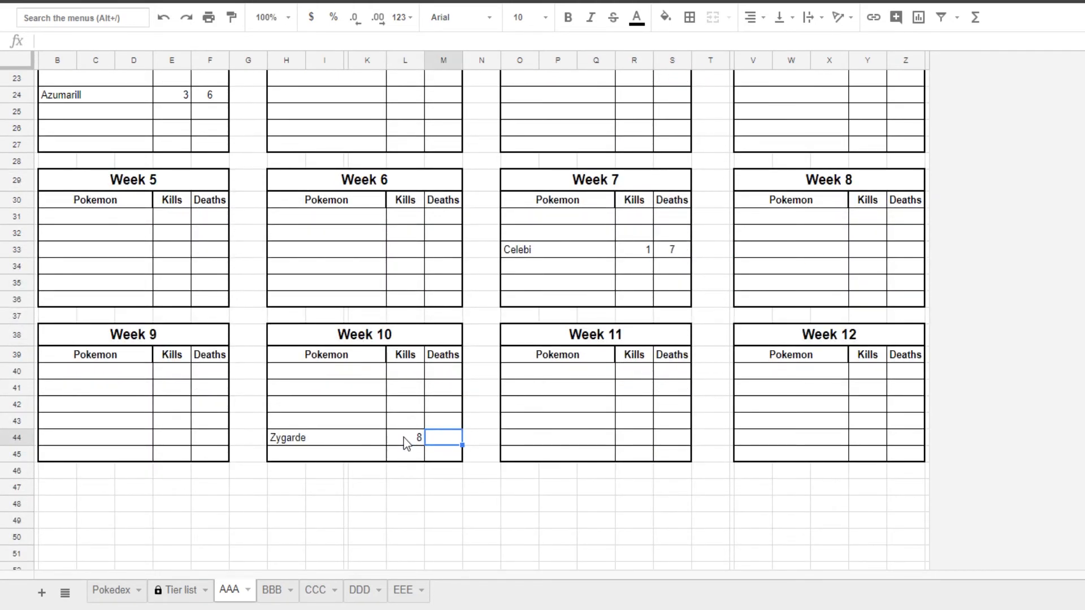
text(9)
key(Return)
Compare the roster's Kills, Deaths, Diff, K/G and K/D statistics with the entries in the weekly tables
scroll(615, 283, up, 6)
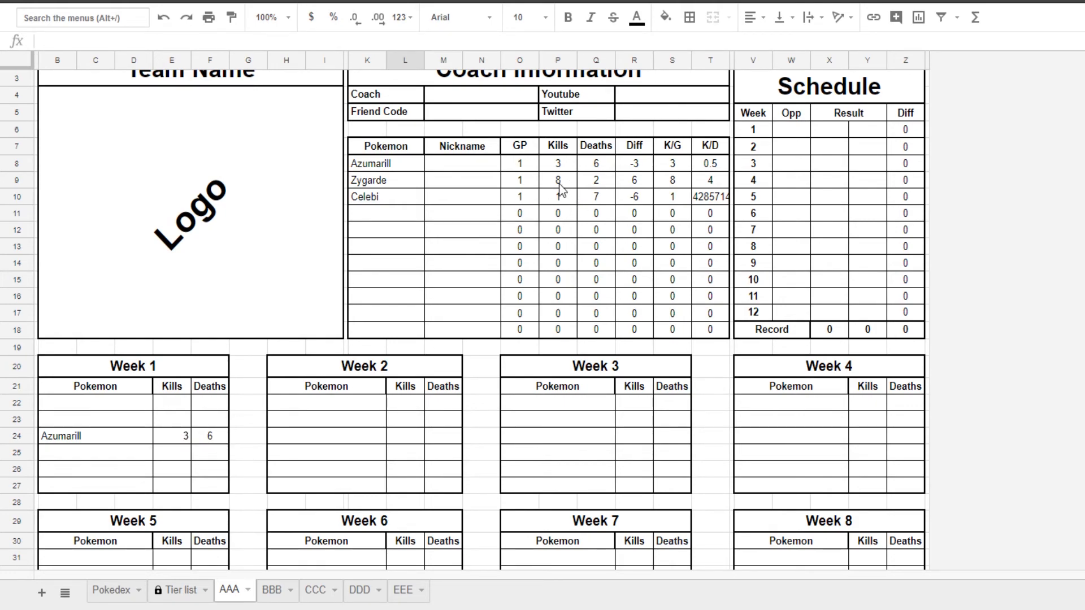
scroll(559, 189, down, 6)
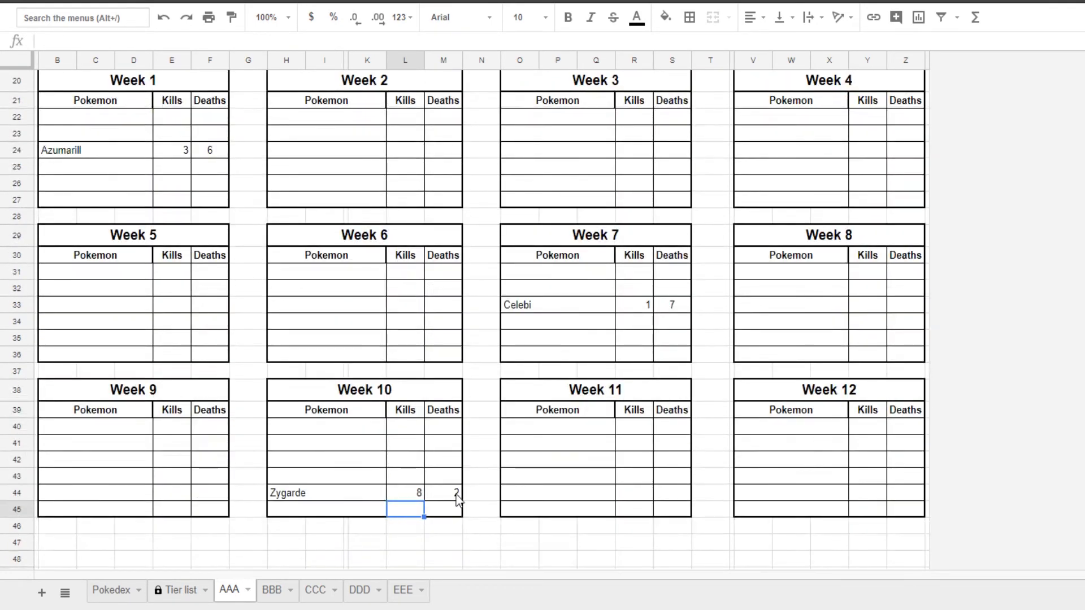
scroll(542, 220, up, 6)
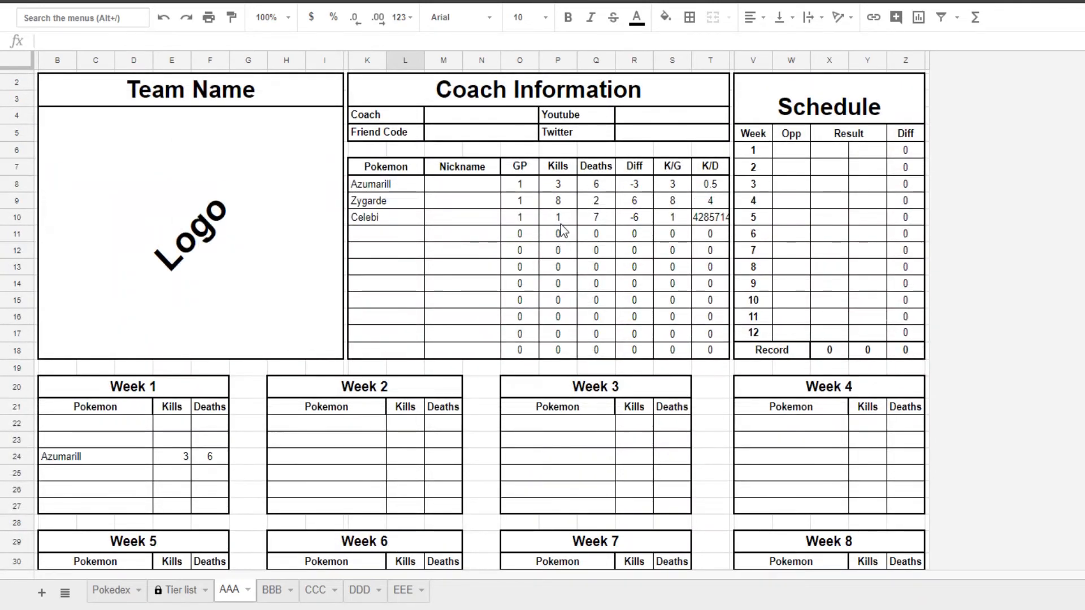
scroll(619, 362, down, 2)
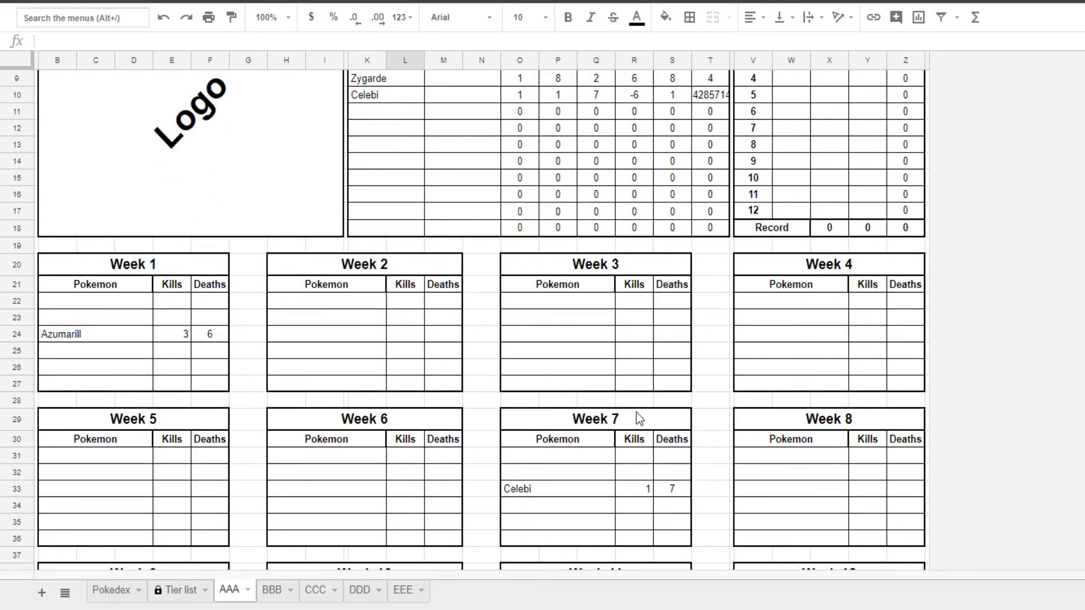
scroll(636, 418, up, 2)
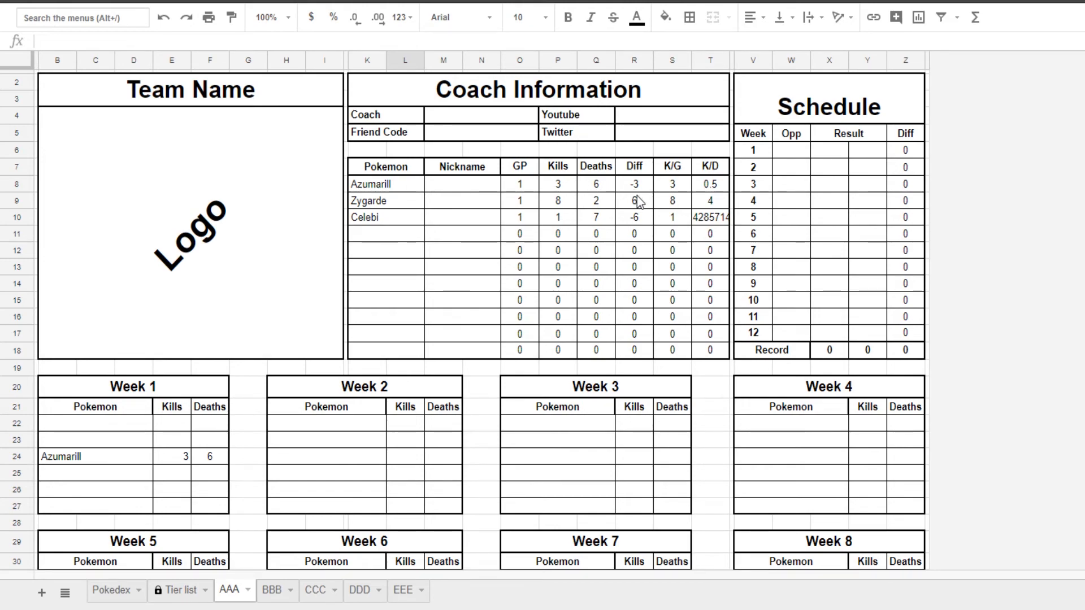
Clear the Azumarill, Celebi and Zygarde test entries with their kills and deaths from the Week 1, 7 and 10 tables
scroll(672, 294, down, 4)
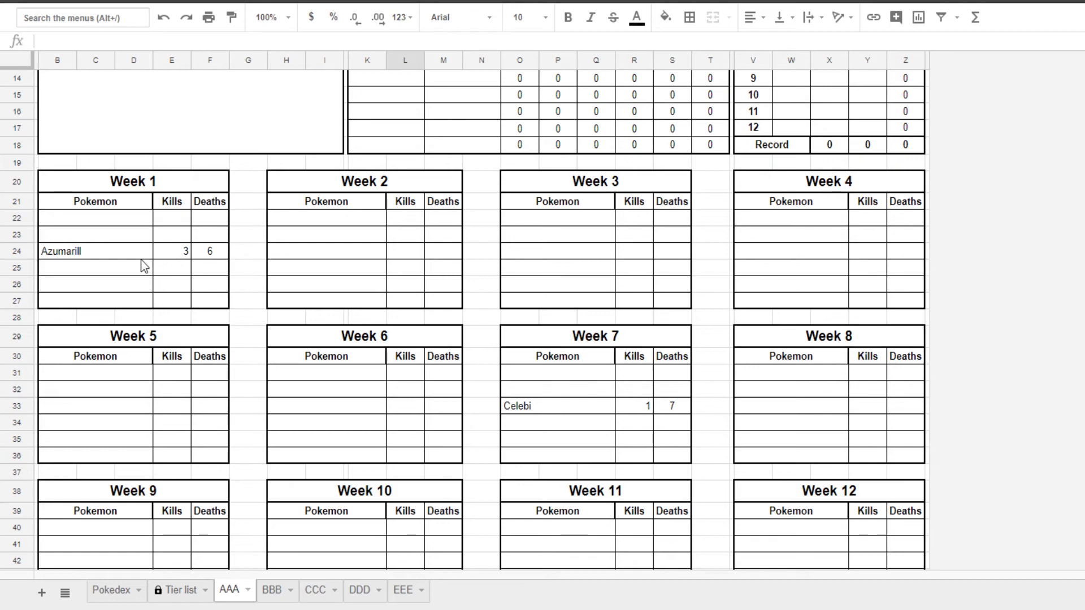
drag(70, 256, 210, 255)
key(Delete)
drag(531, 405, 678, 399)
key(Delete)
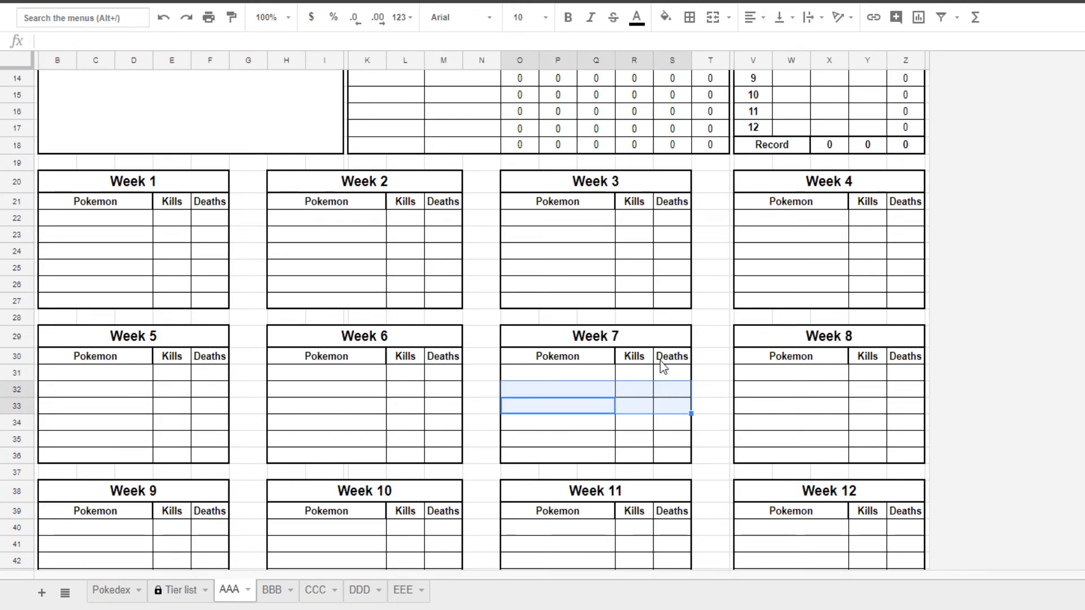
scroll(479, 420, down, 3)
drag(355, 427, 445, 420)
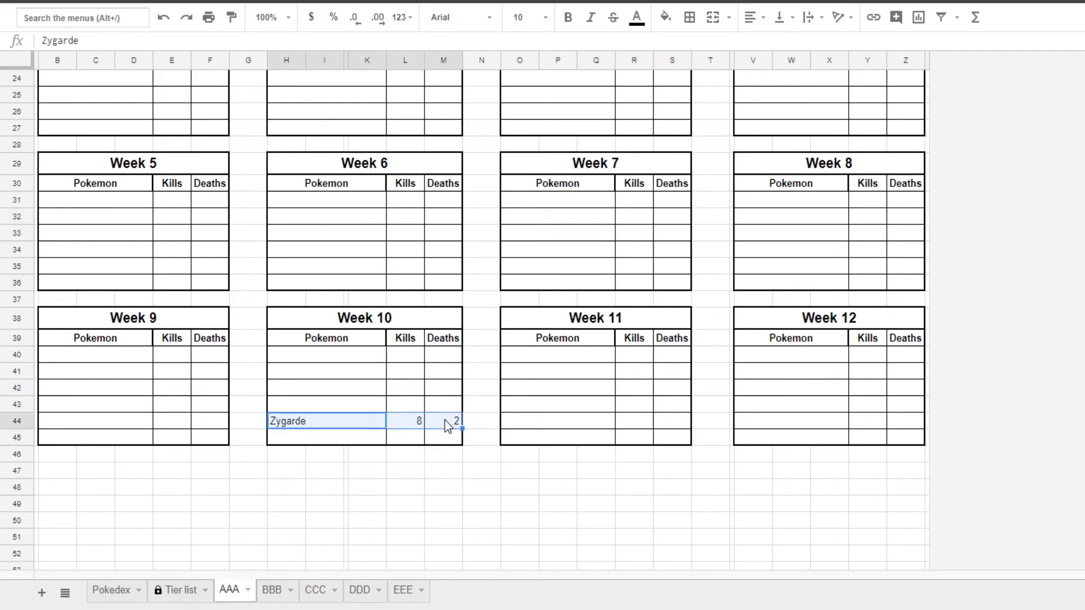
key(Delete)
scroll(544, 313, up, 7)
drag(511, 185, 595, 349)
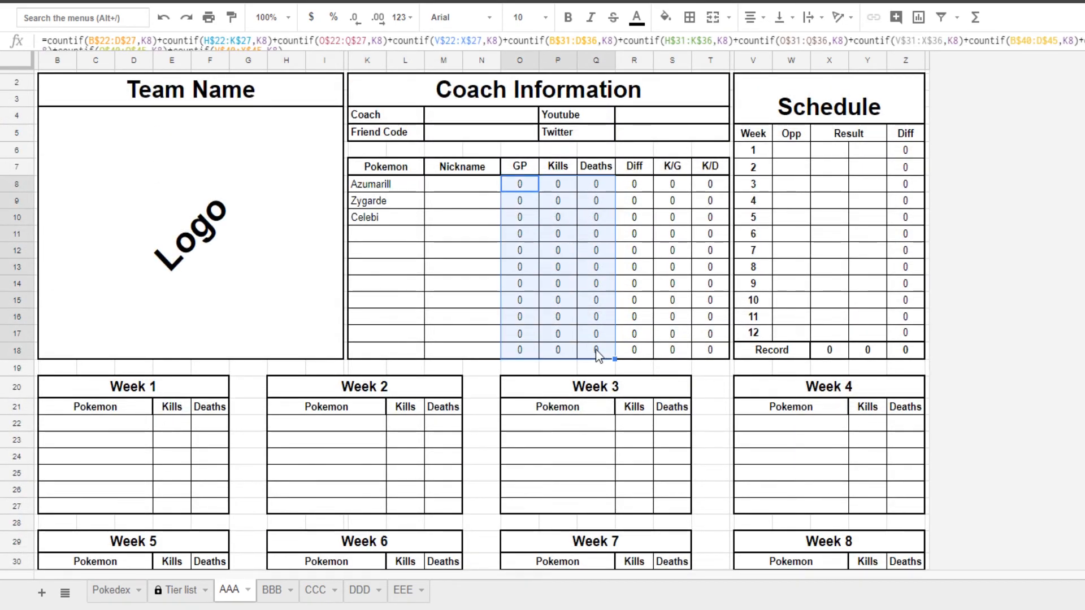
Switch to the BBB sheet and select O8, the first GP cell of the roster
click(275, 590)
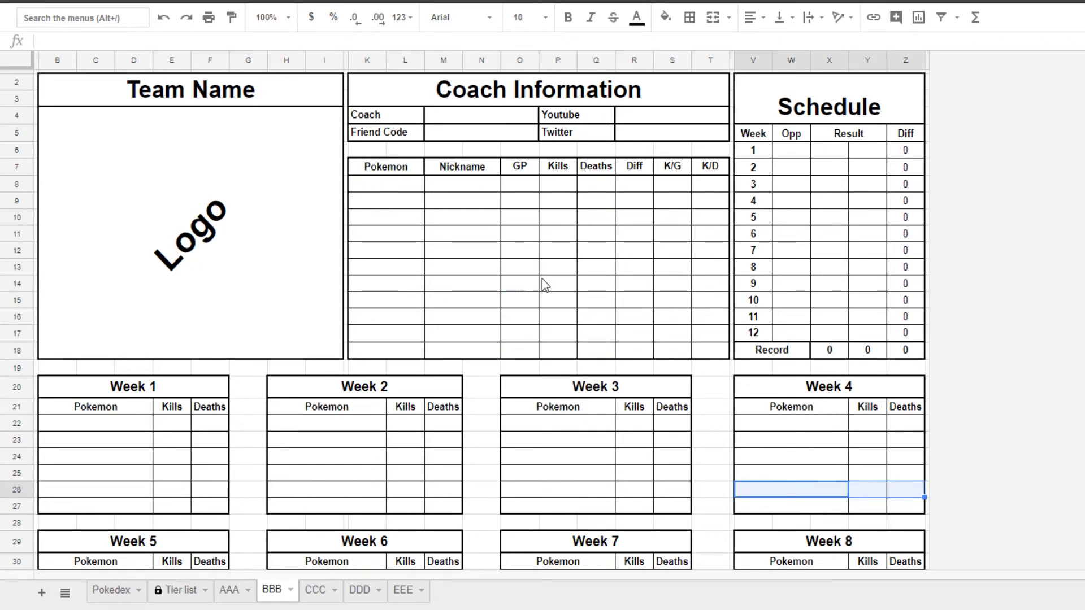
click(595, 476)
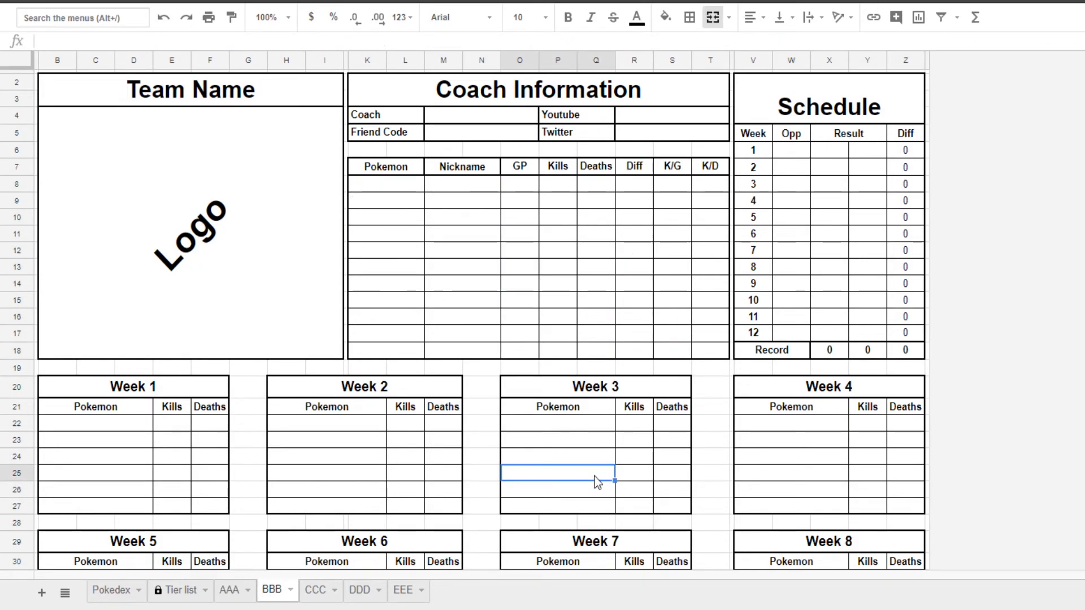
click(520, 190)
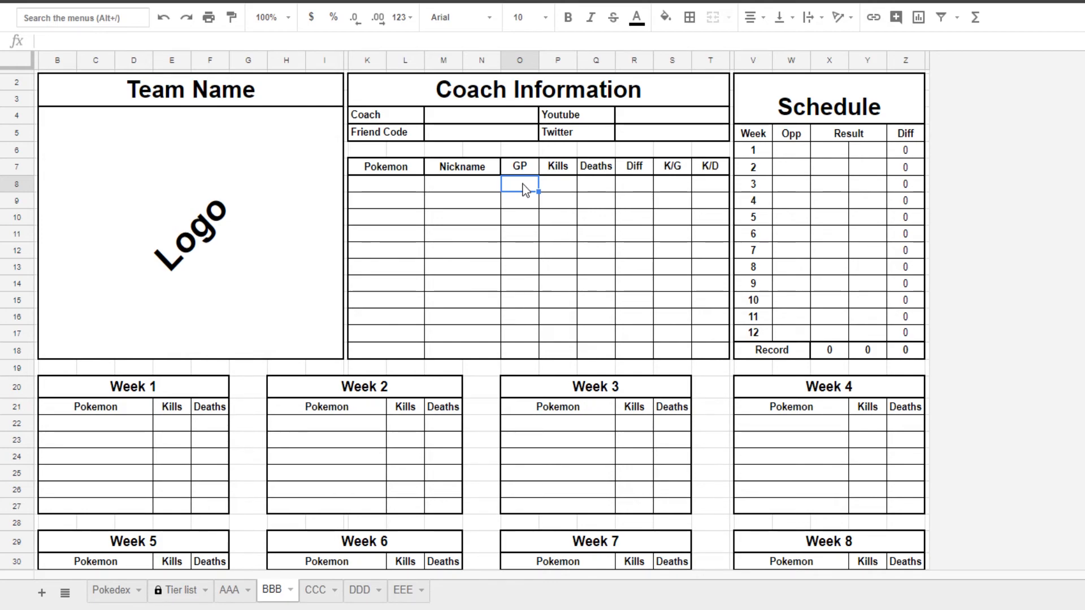
text(=sumif()
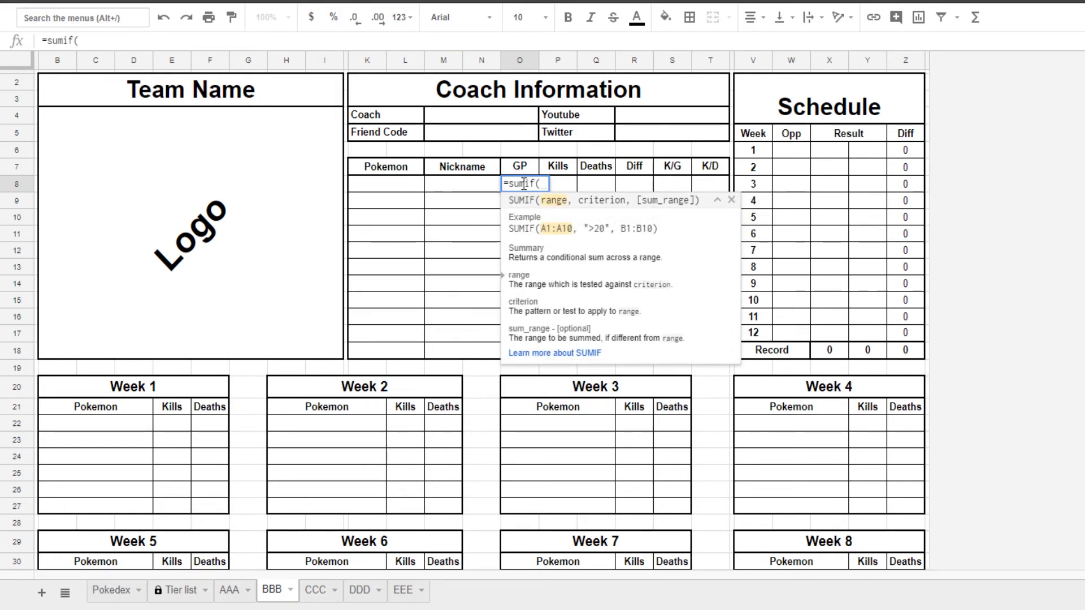
key(BackSpace)
key(BackSpace)
key(BackSpace)
key(BackSpace)
key(BackSpace)
key(BackSpace)
Begin a COUNTIF formula in the first GP cell, O8, and look over all twelve weekly tables it has to cover
text(co)
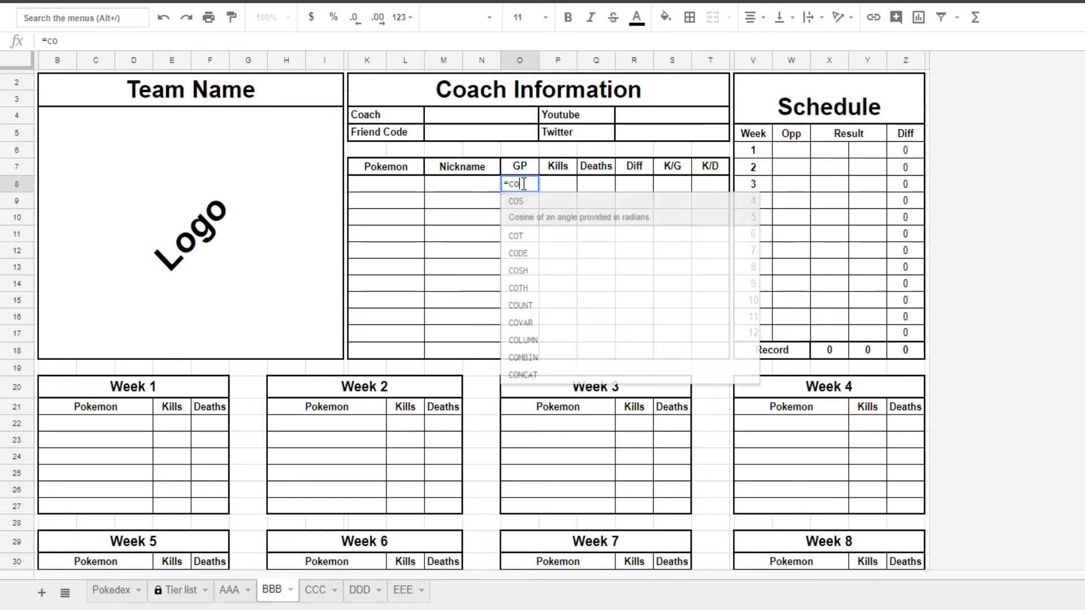
text(untif()
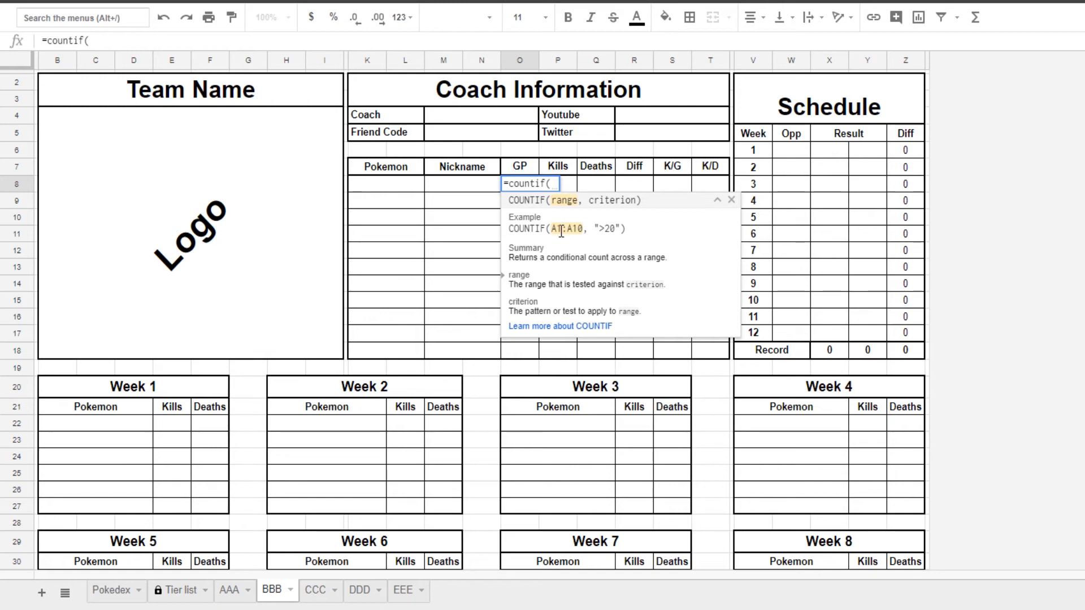
scroll(162, 426, down, 5)
scroll(201, 436, down, 3)
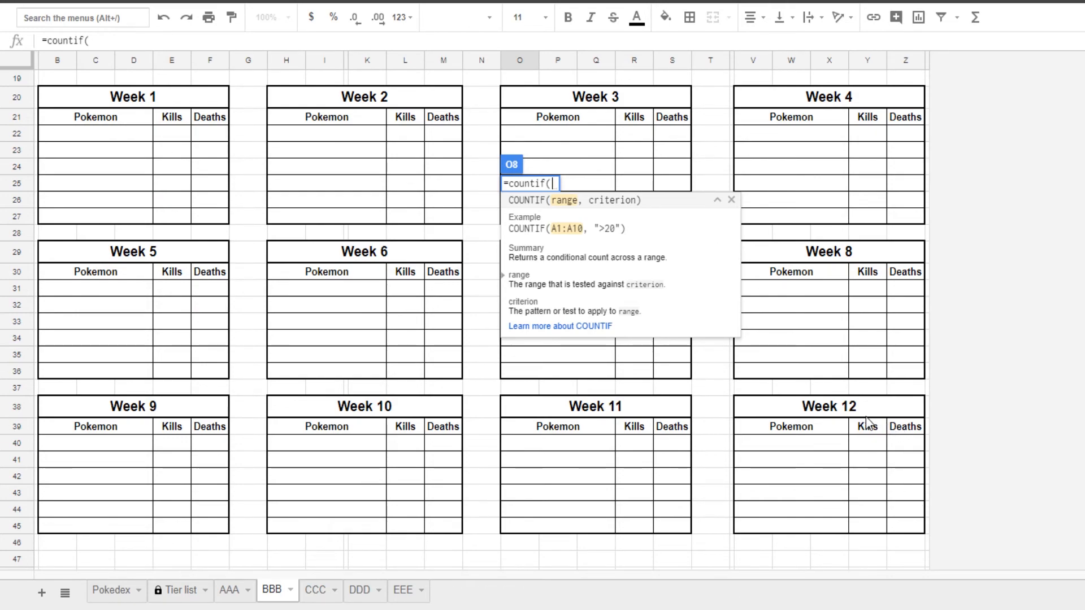
scroll(866, 421, up, 6)
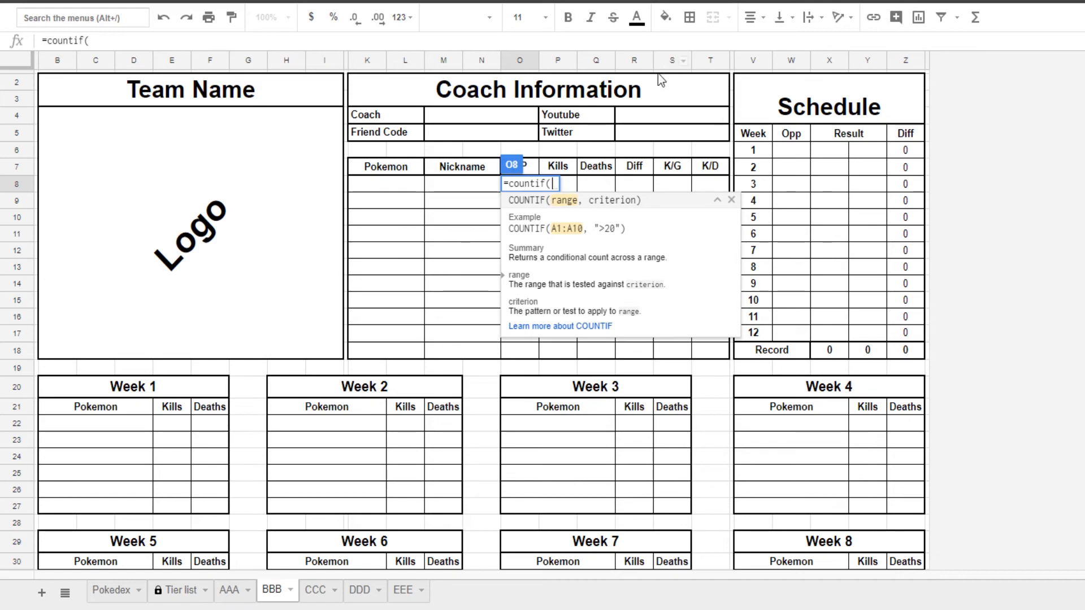
click(416, 298)
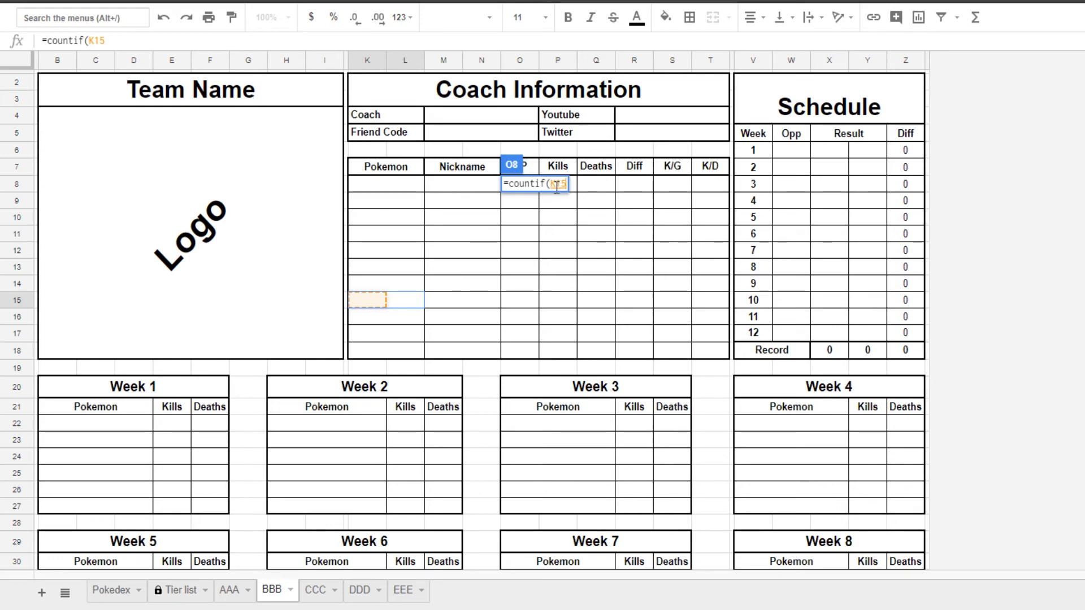
key(BackSpace)
key(BackSpace)
key(BackSpace)
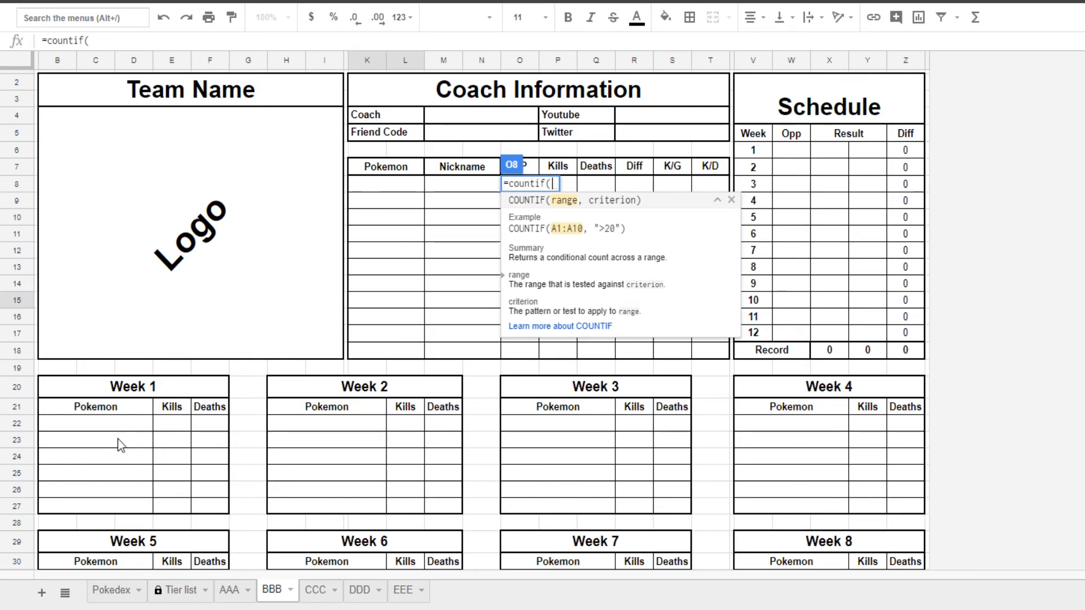
Give the COUNTIF the Week 1 Pokemon range B22:D27 and the criterion K8, and close its parenthesis
drag(116, 429, 135, 506)
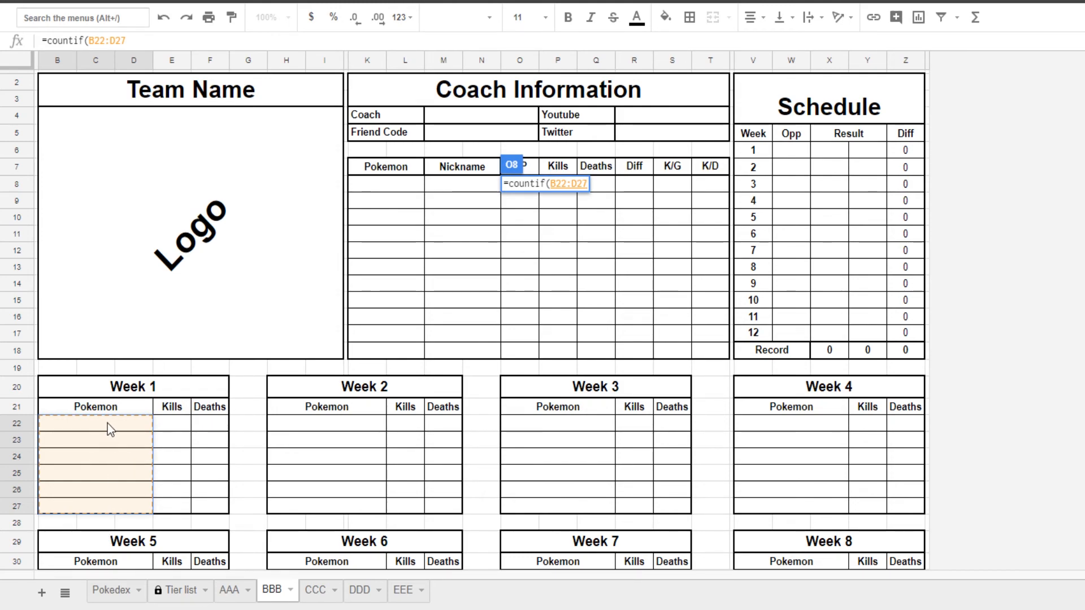
text(,)
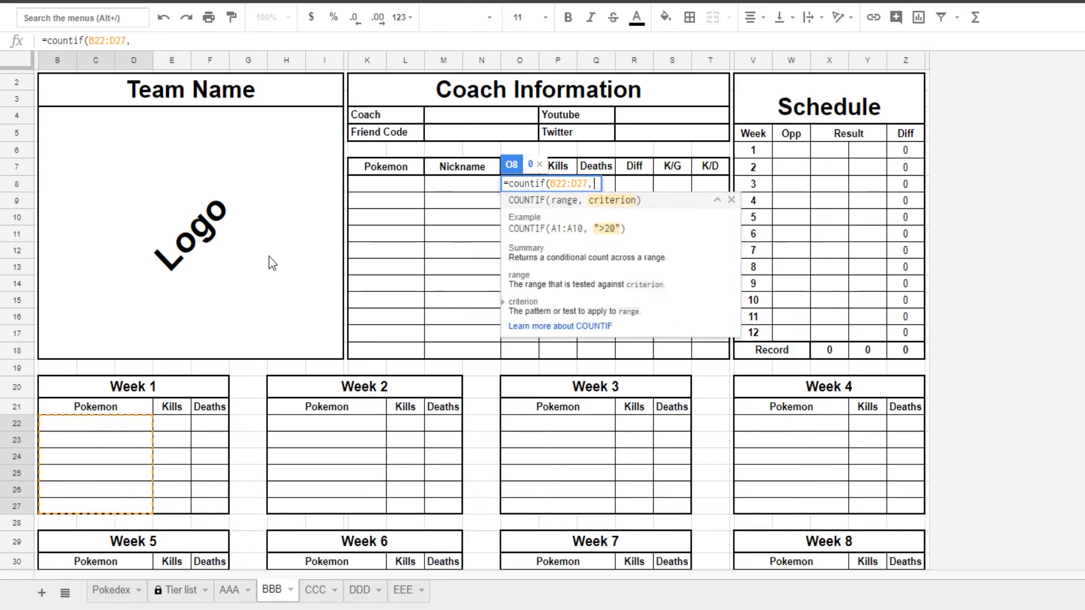
click(365, 186)
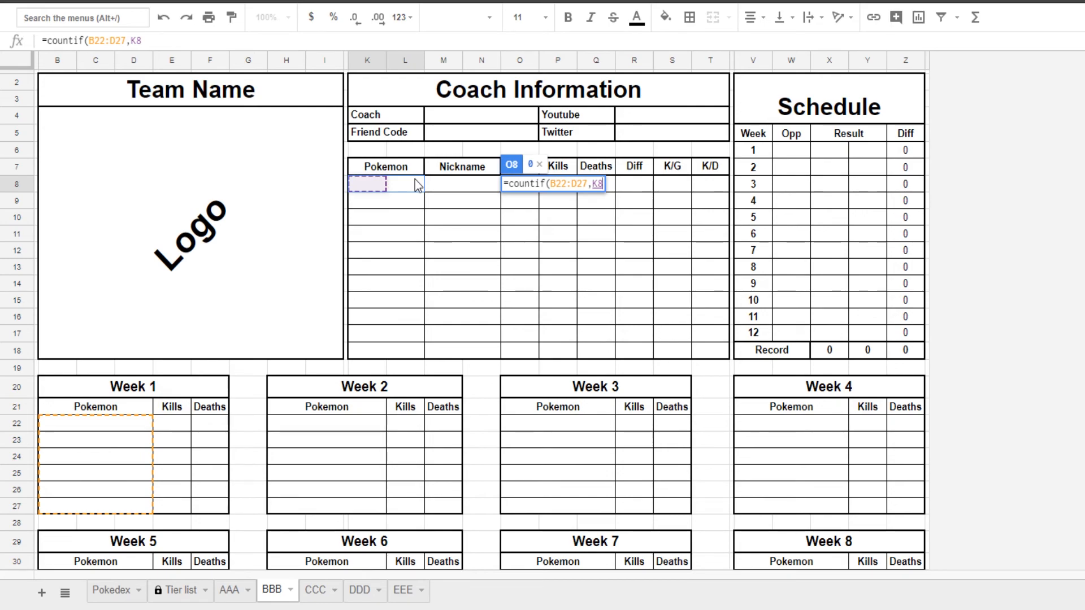
text())
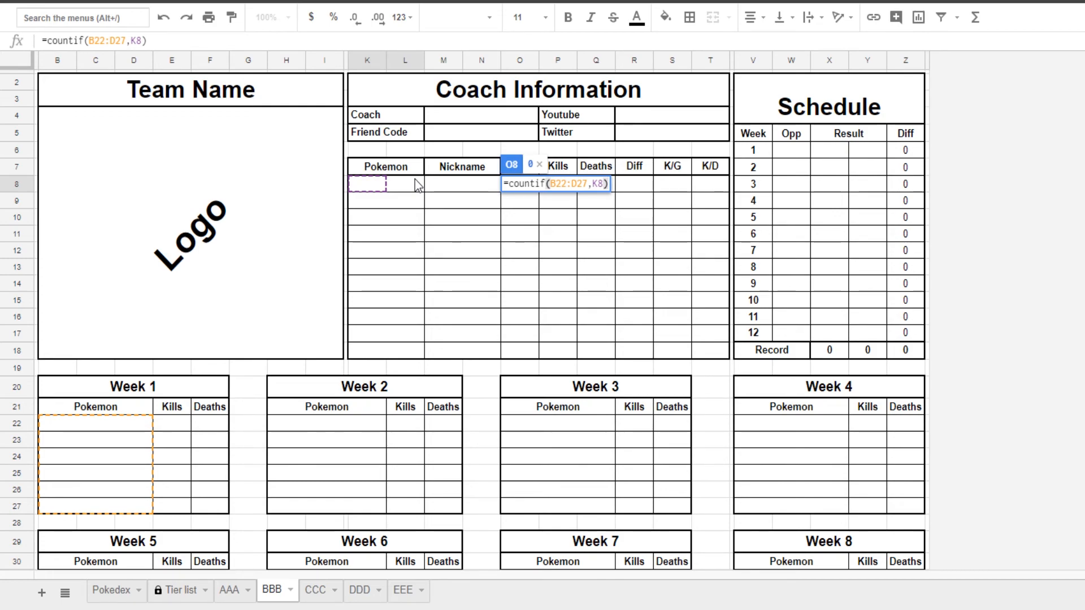
Extend the GP formula in O8 by adding a COUNTIF of the Week 2 Pokemon range H22:K27 with criterion K8
scroll(552, 192, down, 6)
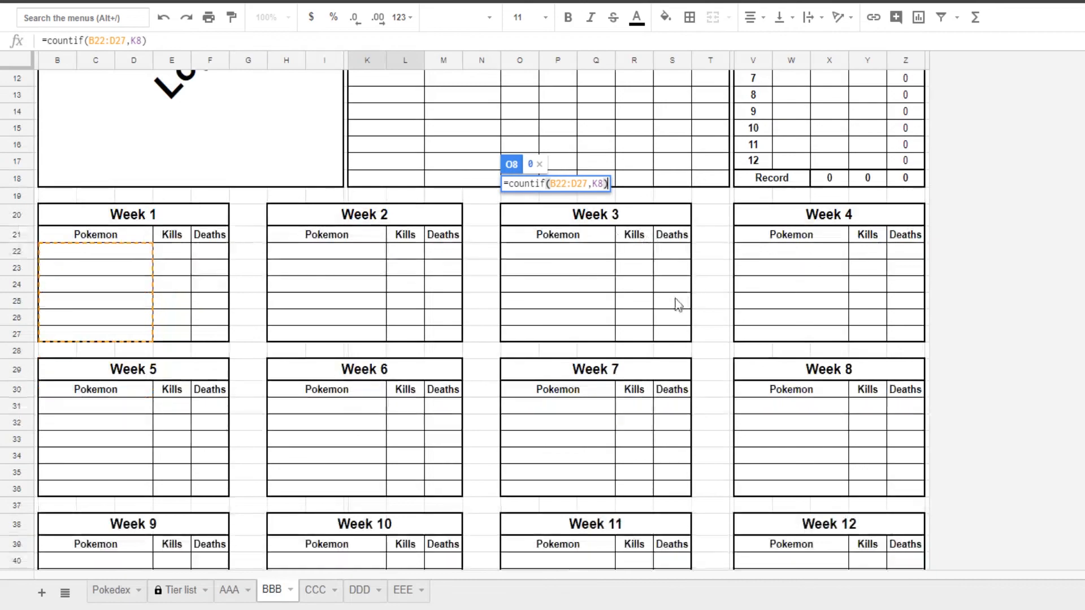
scroll(627, 435, up, 5)
scroll(615, 393, up, 1)
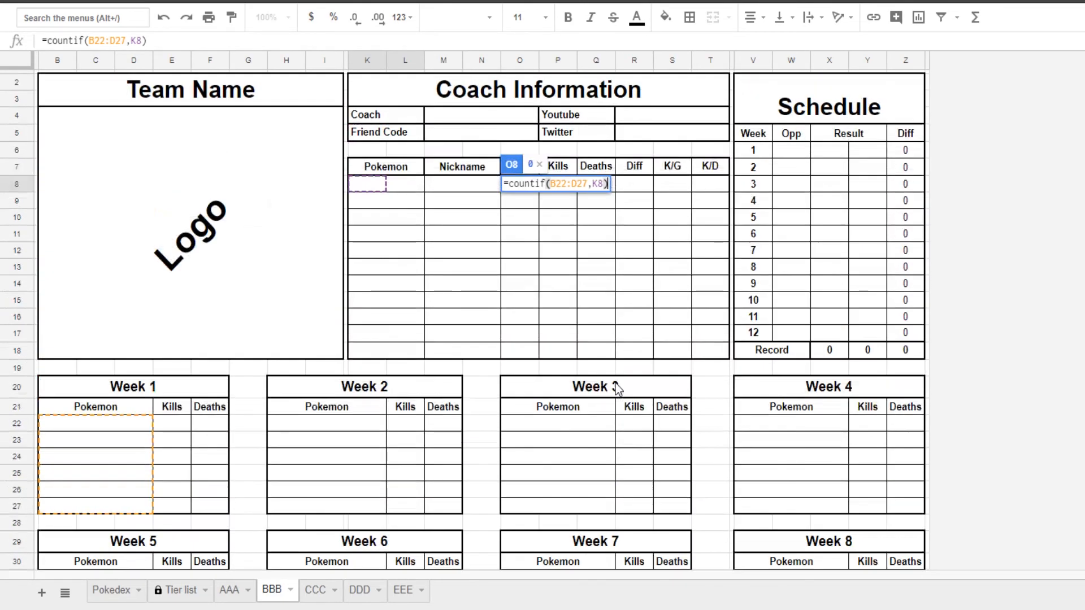
text(+)
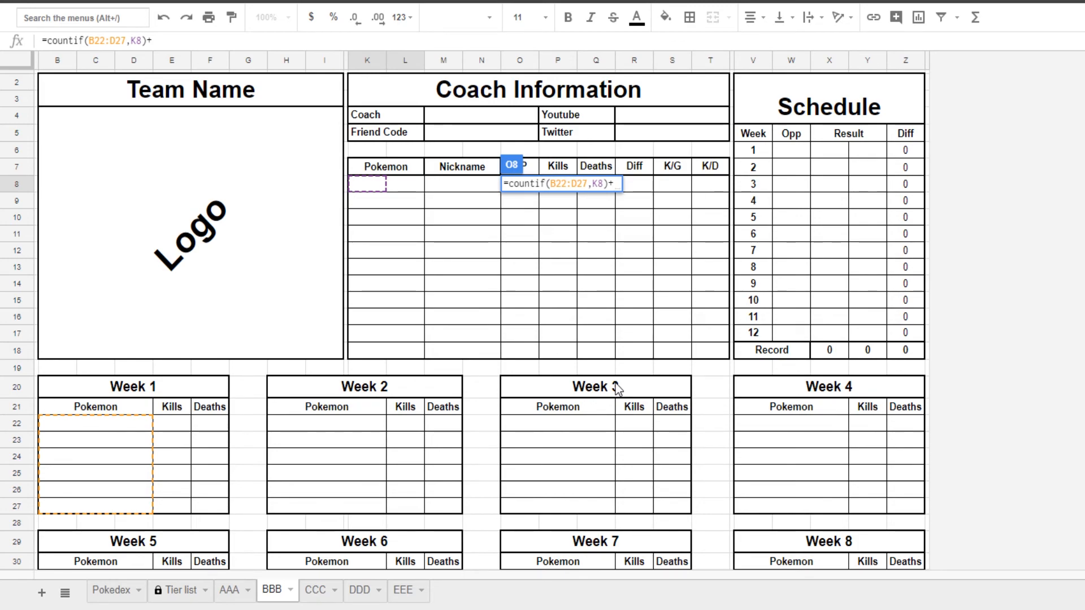
text((countif()
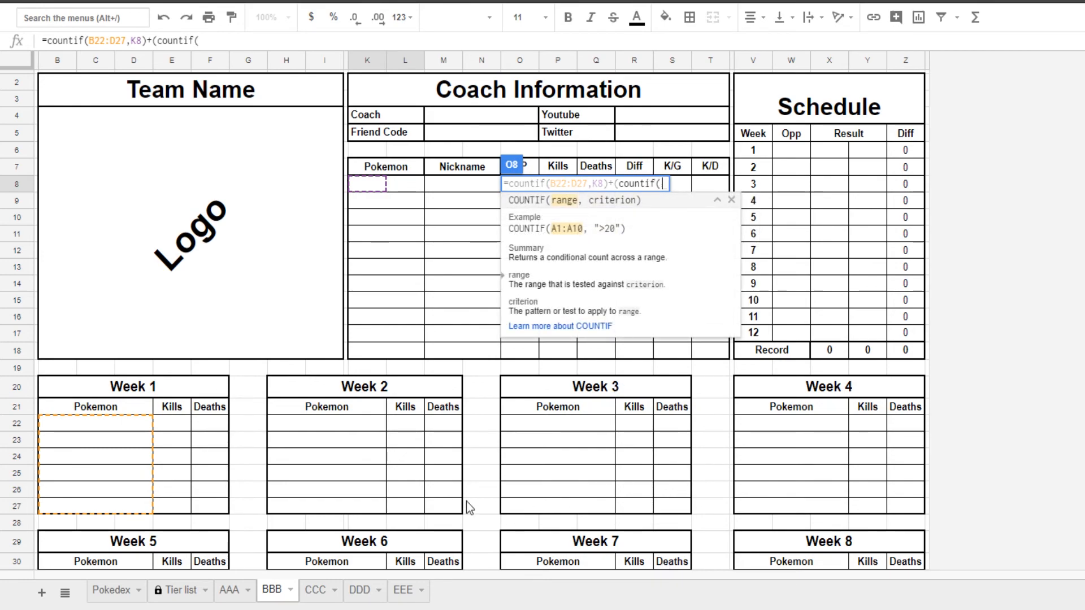
drag(341, 430, 361, 507)
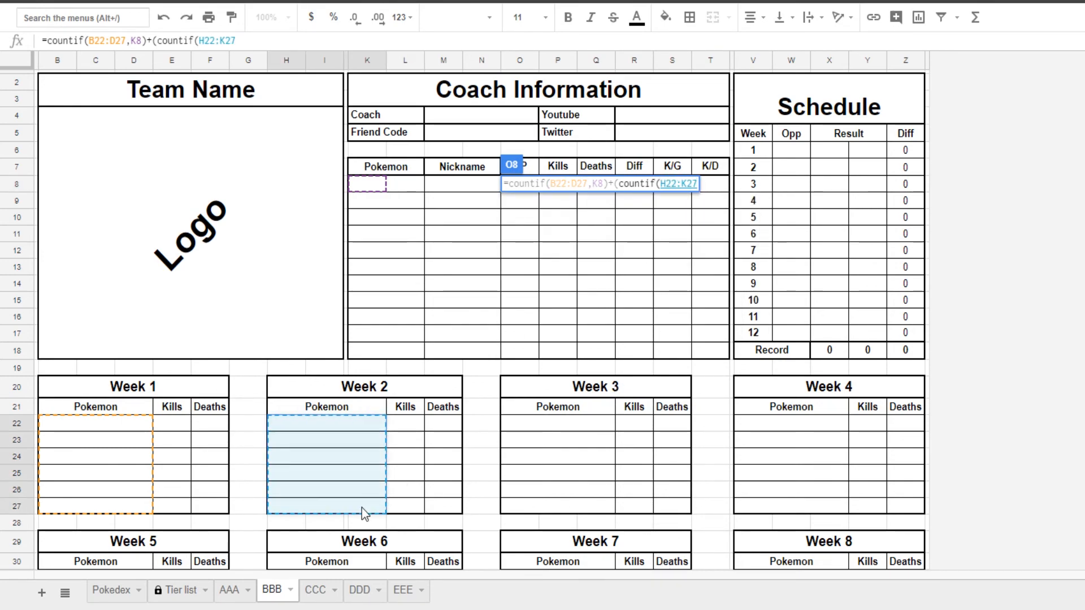
text(,)
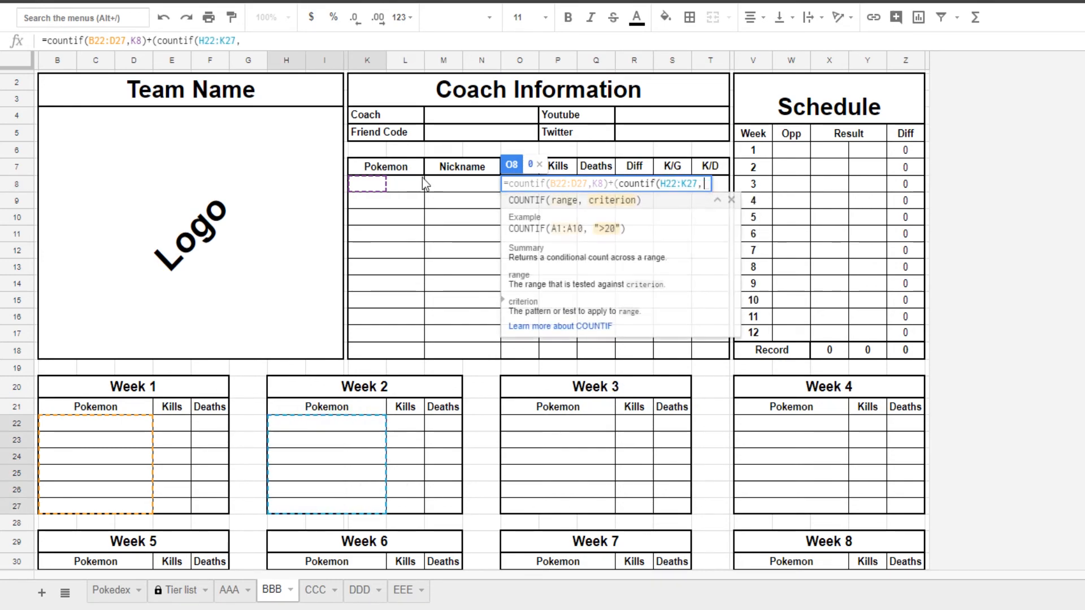
click(366, 187)
text()+)
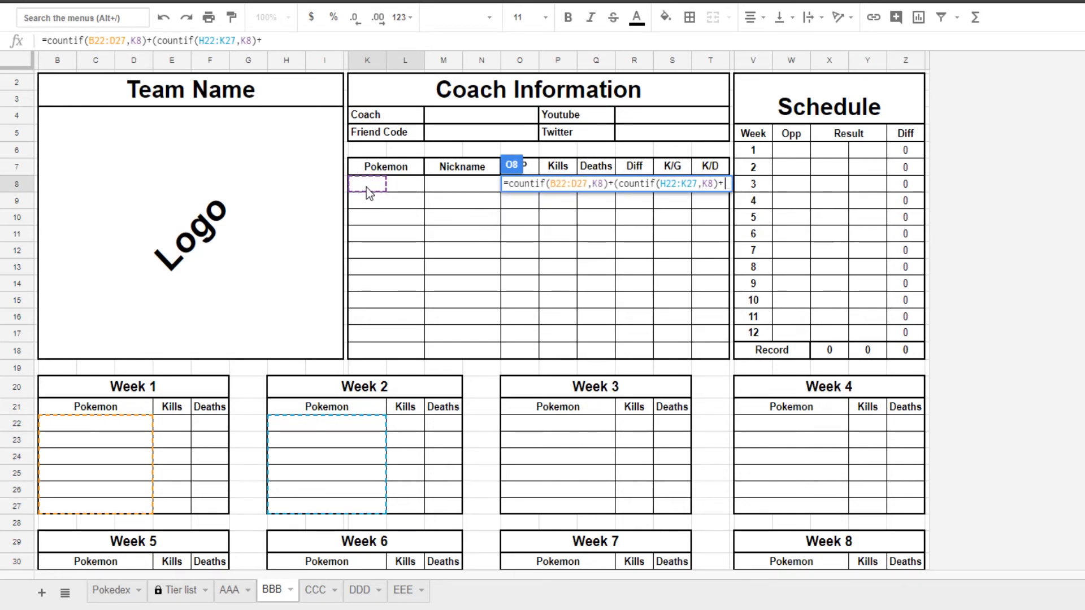
Add a COUNTIF of the Week 3 Pokemon range O22:Q27 with criterion K8 to the O8 formula
text(countif()
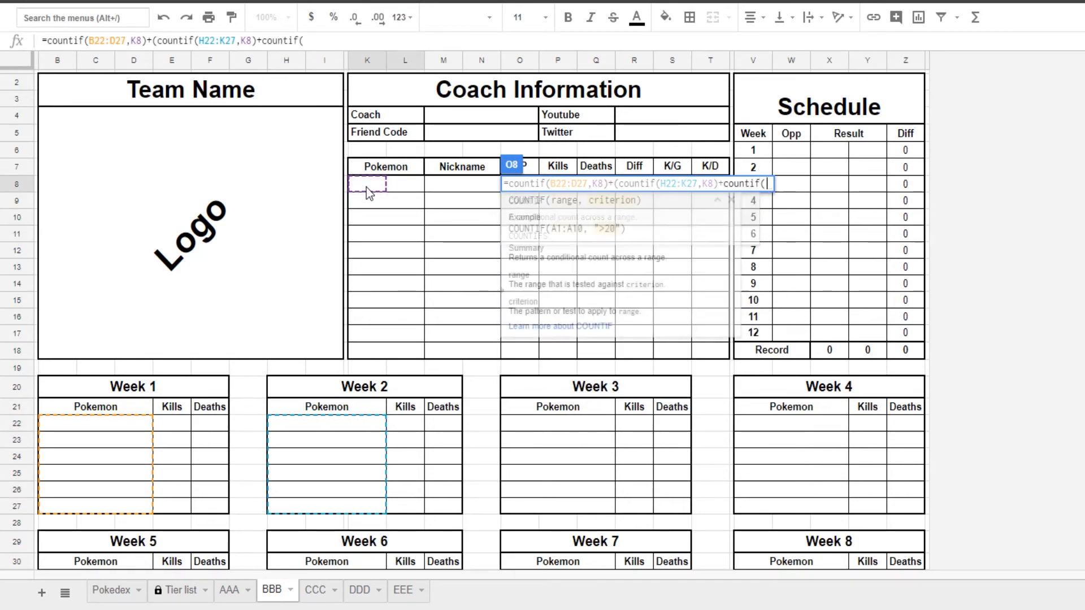
drag(540, 425, 591, 503)
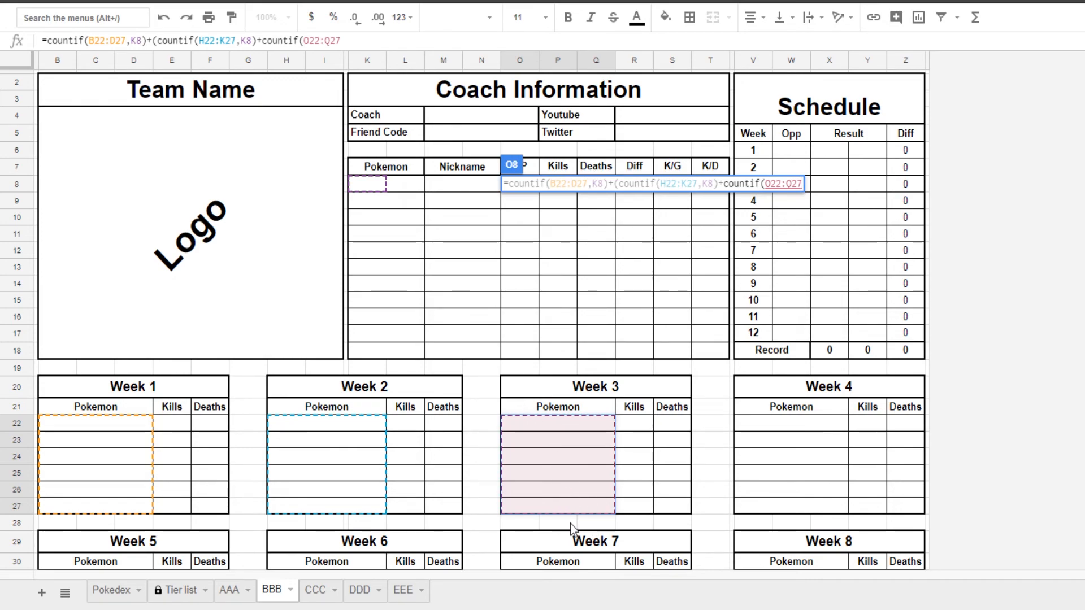
text(,)
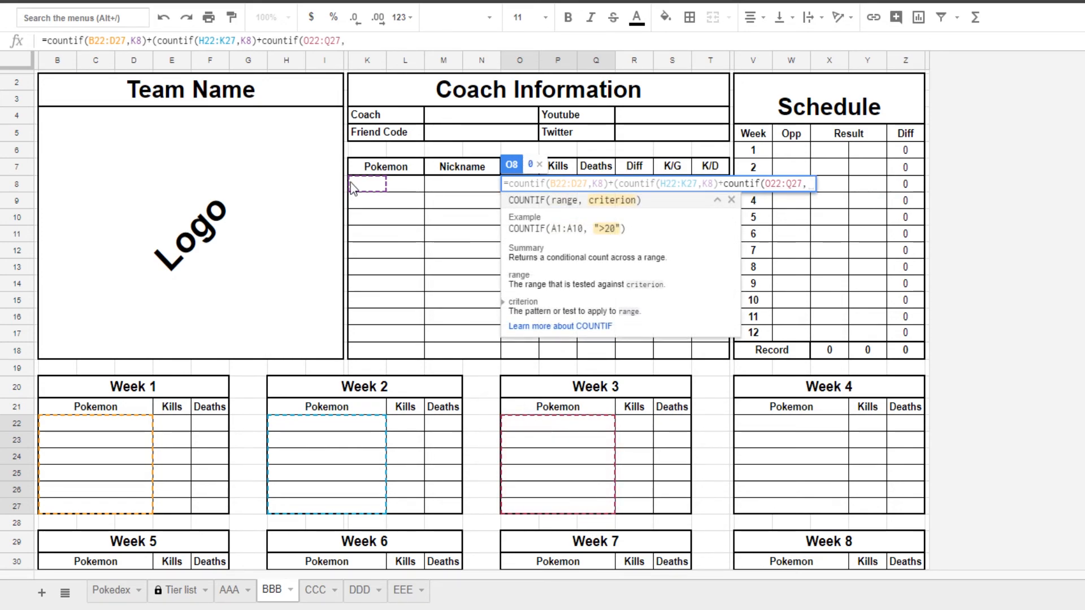
click(375, 184)
text()+count)
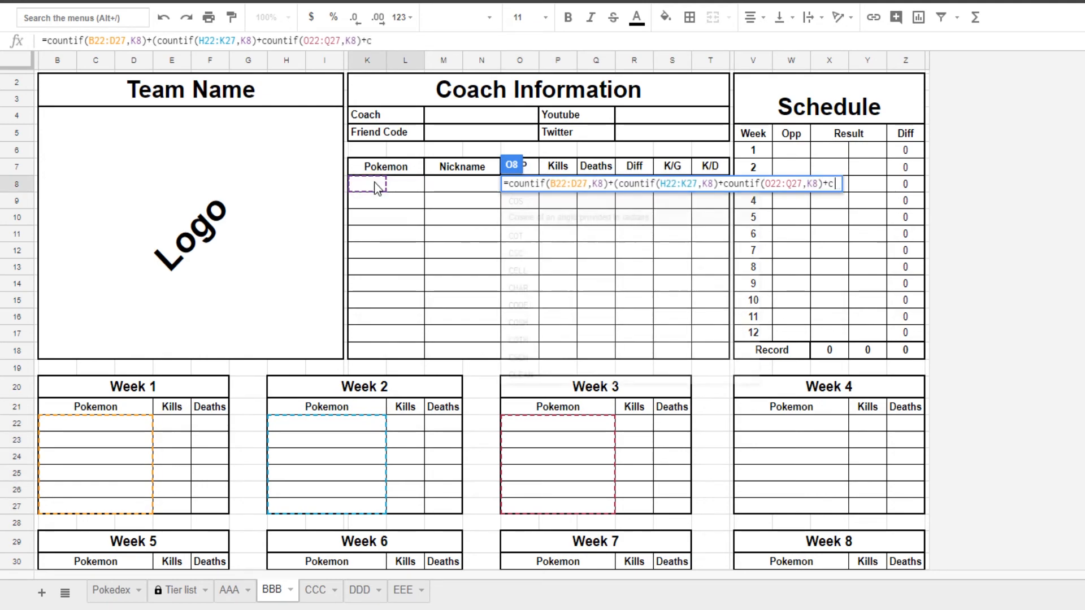
Add a COUNTIF of the Week 4 Pokemon range V22:X27 with criterion K8 and commit the formula in O8
text(igf)
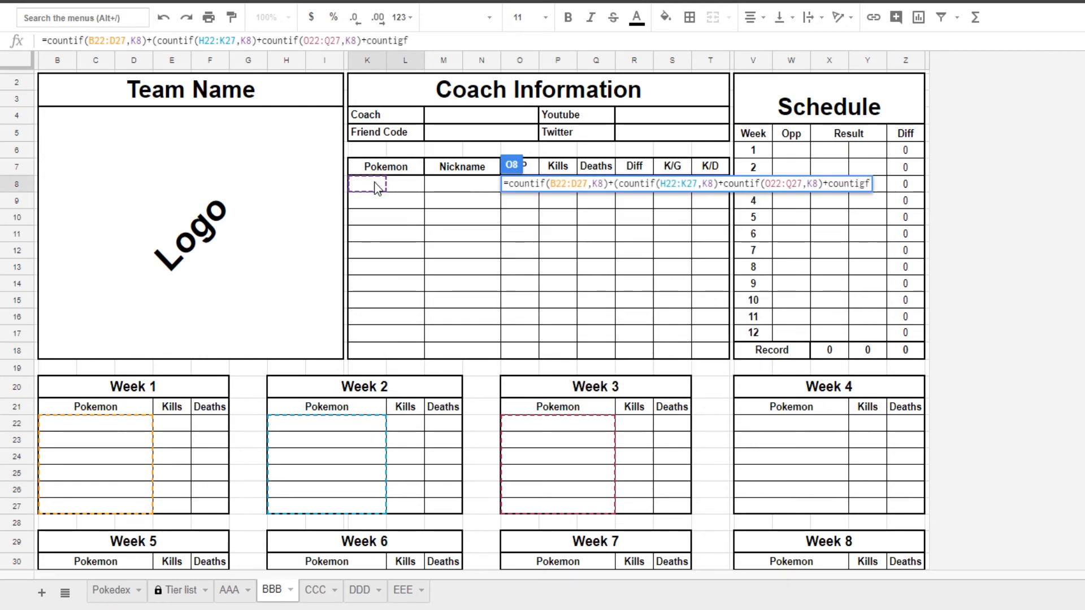
key(BackSpace)
key(BackSpace)
text(f()
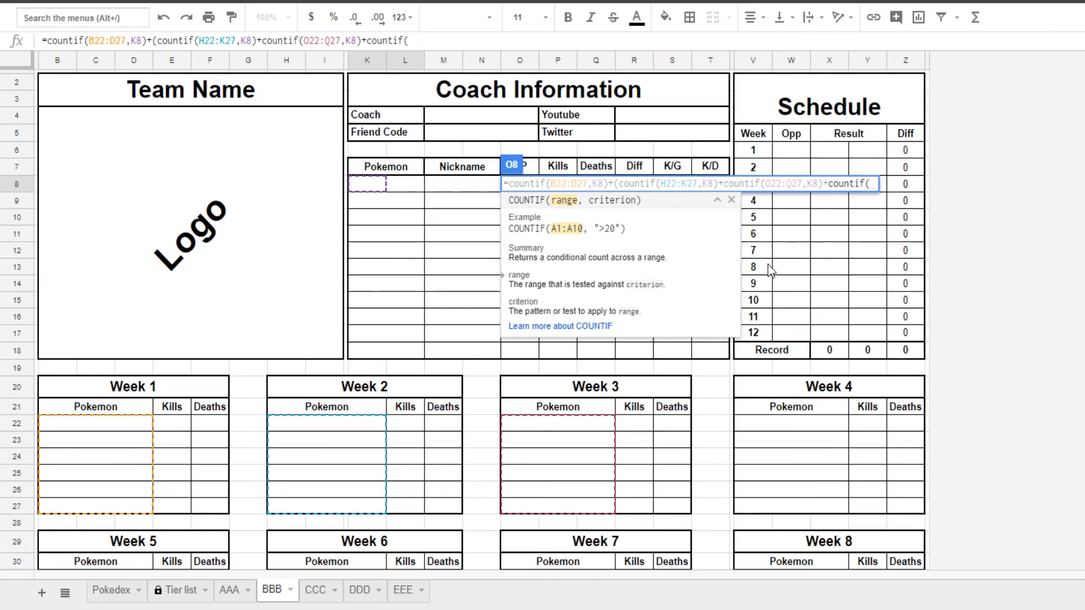
click(790, 421)
drag(798, 466, 822, 514)
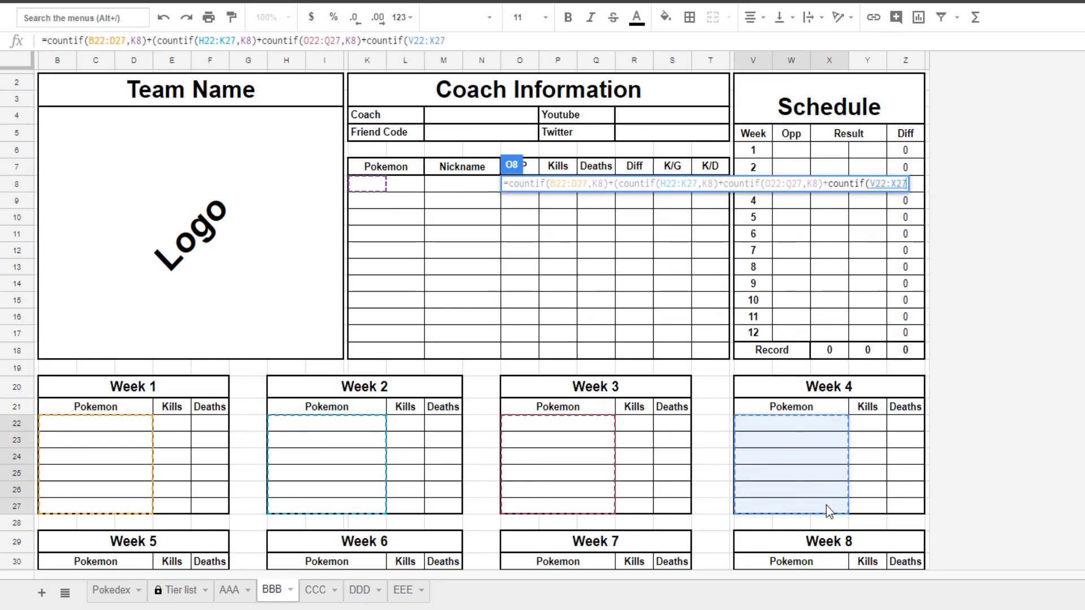
text(,)
click(374, 185)
text())
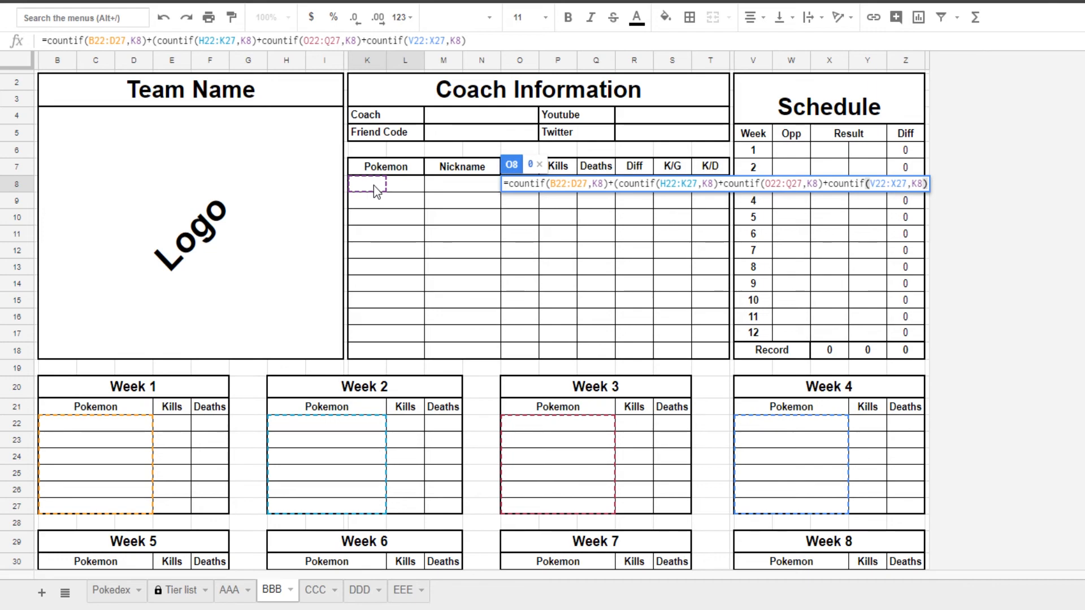
key(Return)
key(Up)
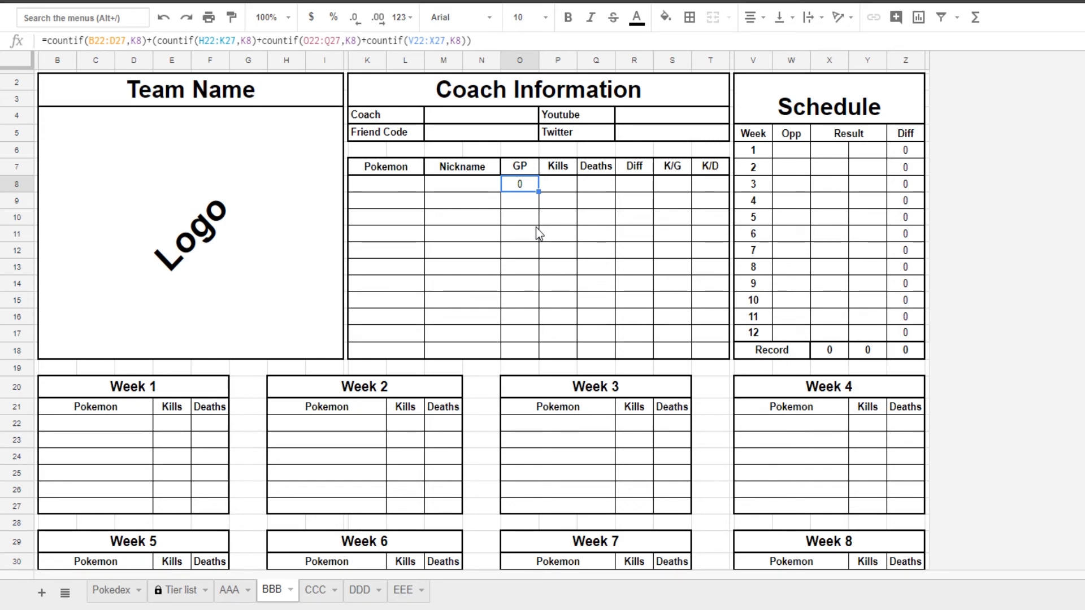
Try copying the O8 formula down to O9, inspect the ranges in the copy, and undo the copy
double_click(521, 189)
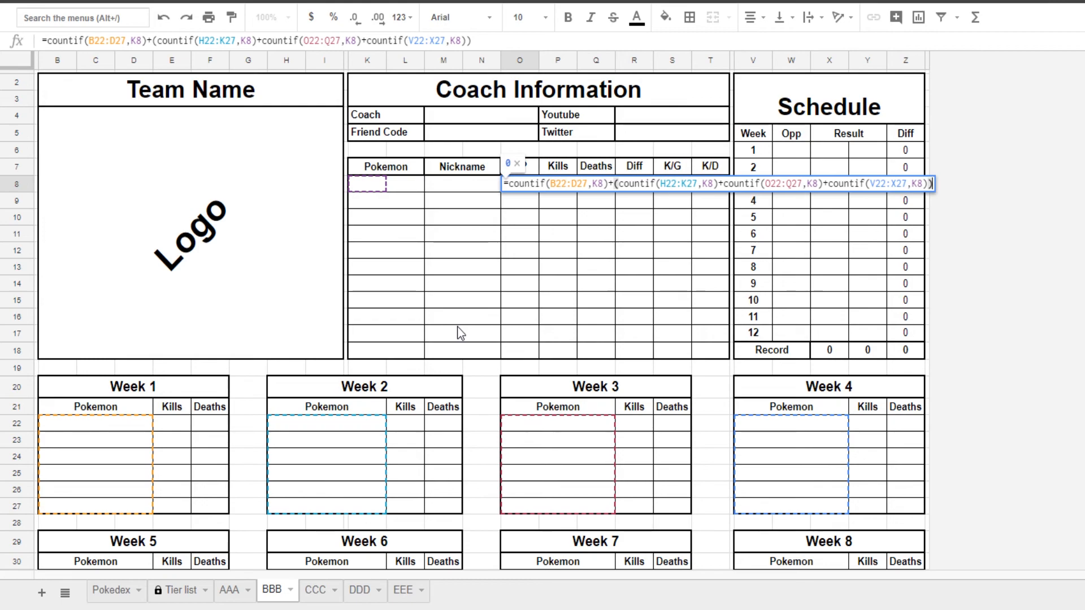
key(Return)
click(527, 185)
drag(538, 191, 513, 211)
double_click(514, 205)
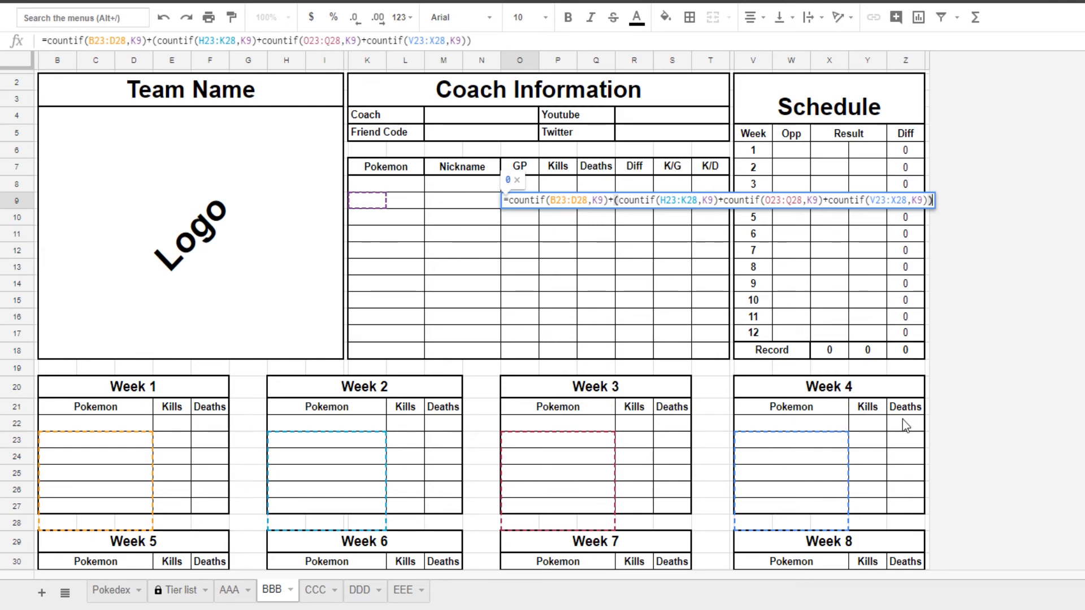
key(Return)
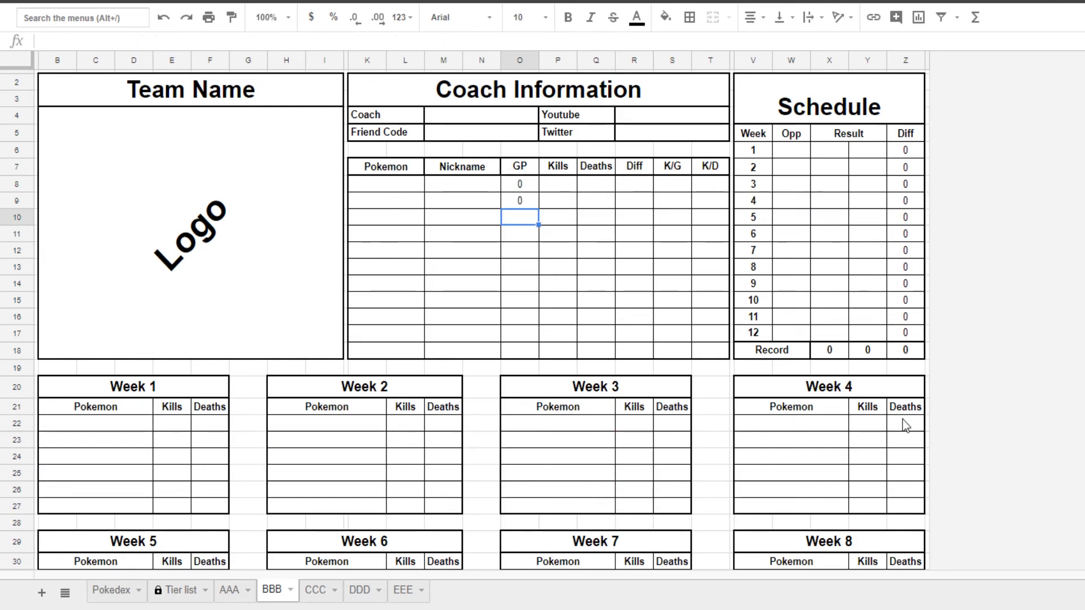
key(ctrl+z)
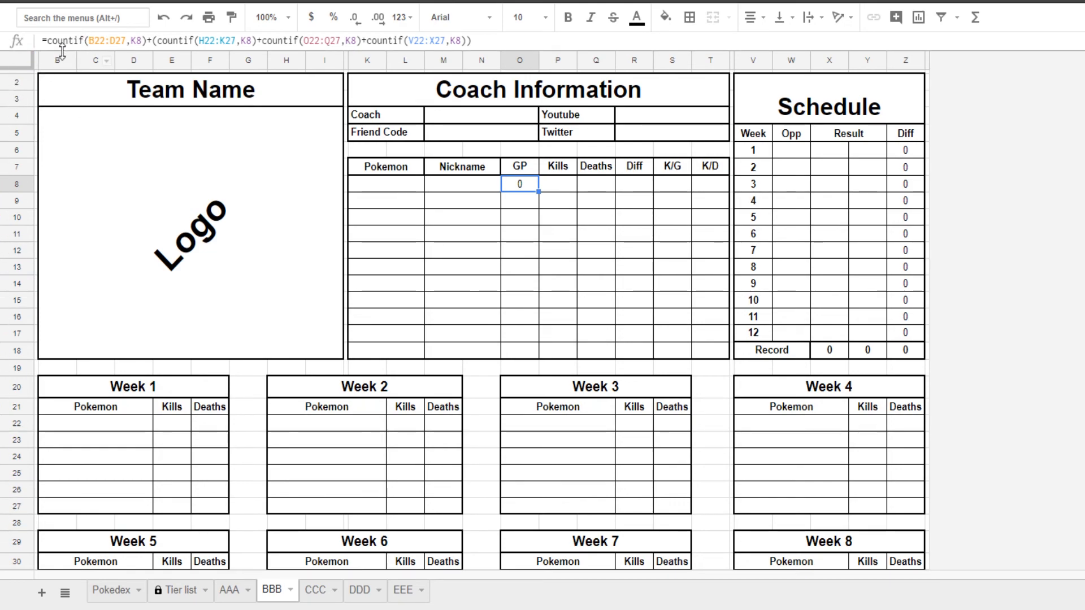
Lock the rows of the Week 1 and Week 2 ranges in the O8 formula as B$22:D$27 and H$22:K$27
click(97, 41)
text($)
click(122, 41)
text($)
click(216, 41)
text($)
click(243, 41)
text($)
Lock the rows of the Week 3 and Week 4 ranges as O$22:Q$27 and V$22:X$27, and commit the O8 formula
click(333, 41)
text($)
click(354, 41)
text($)
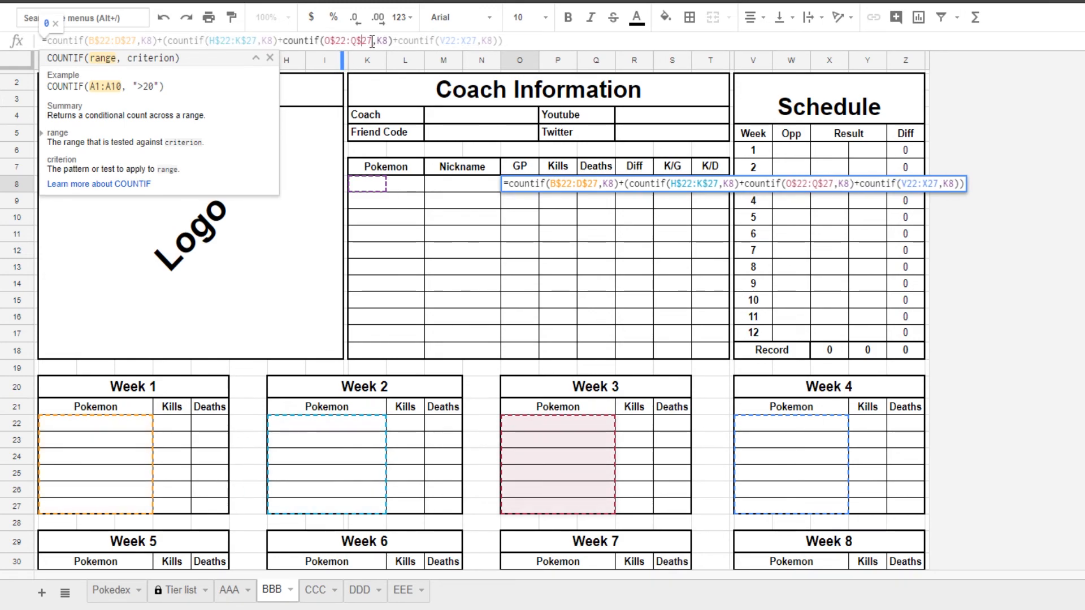
click(447, 41)
text($)
click(473, 41)
text($)
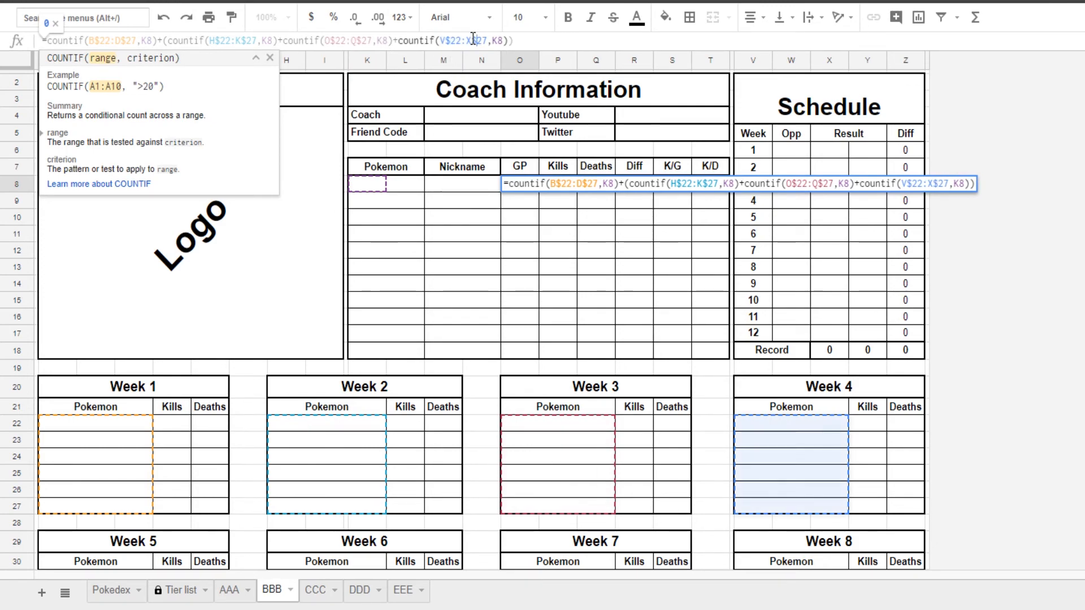
key(Return)
Fill the GP formula from O8 down to O9 and check the ranges and criterion in the copy
key(Right)
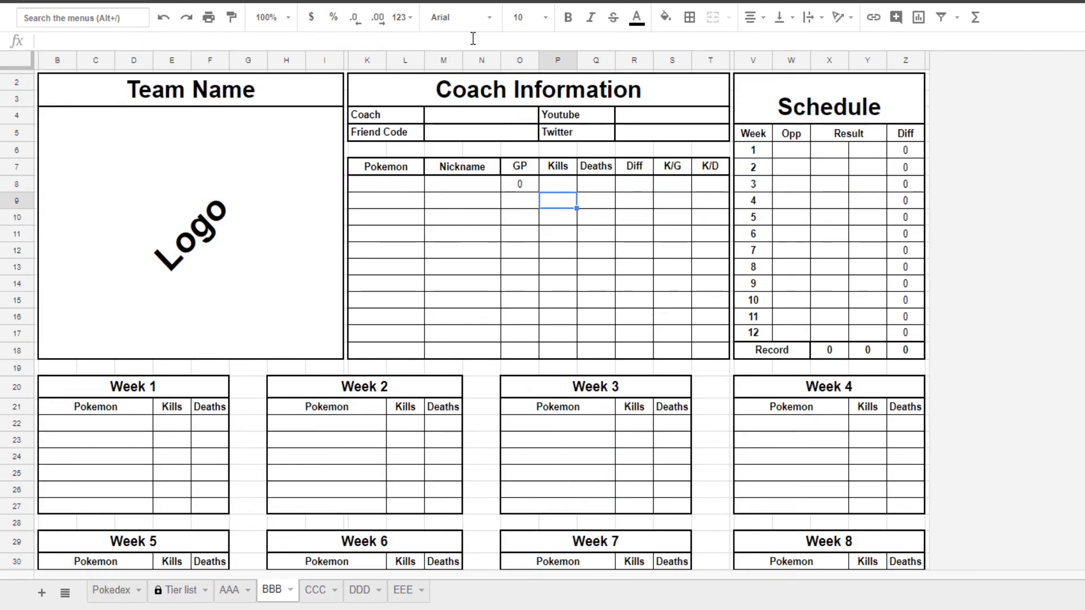
key(Up)
key(Left)
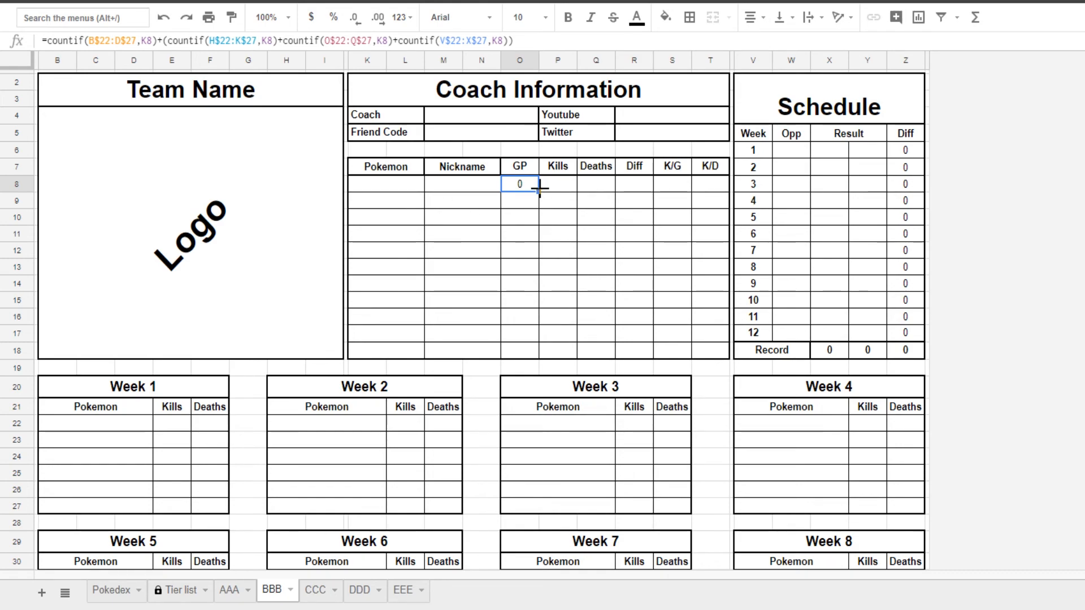
drag(538, 192, 530, 202)
click(523, 205)
double_click(520, 202)
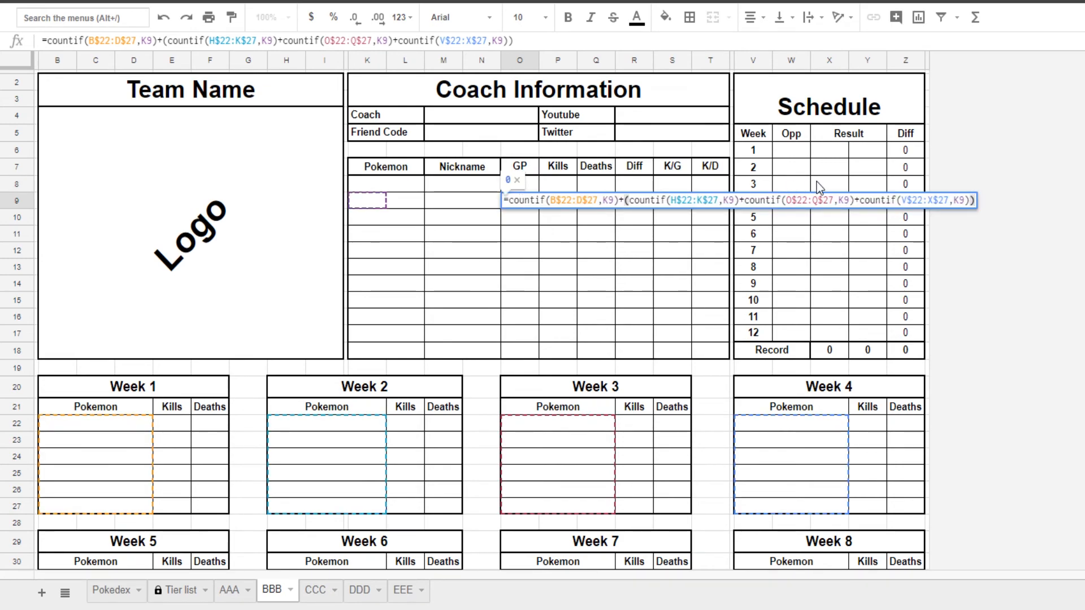
click(515, 238)
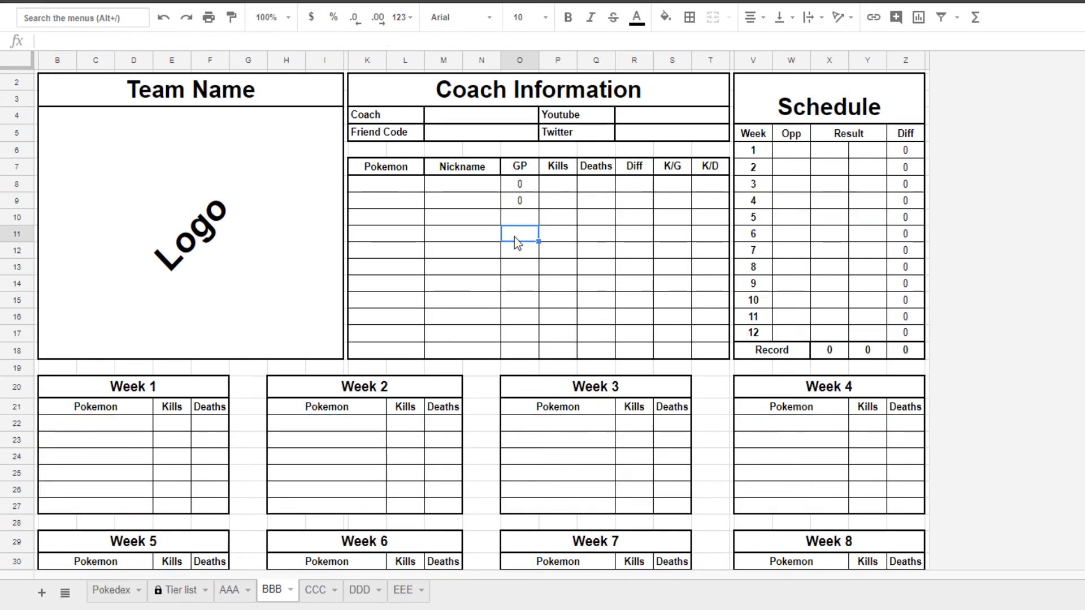
double_click(519, 202)
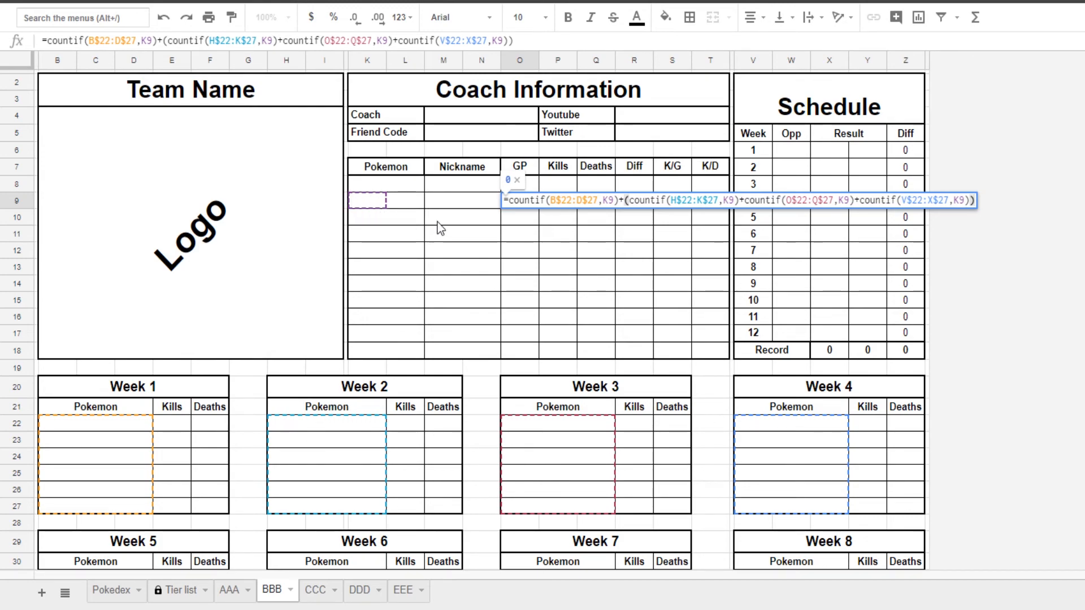
key(Return)
Fill the GP formula from O9 down through O18, the last row of the roster
click(530, 205)
drag(538, 208, 536, 350)
click(525, 205)
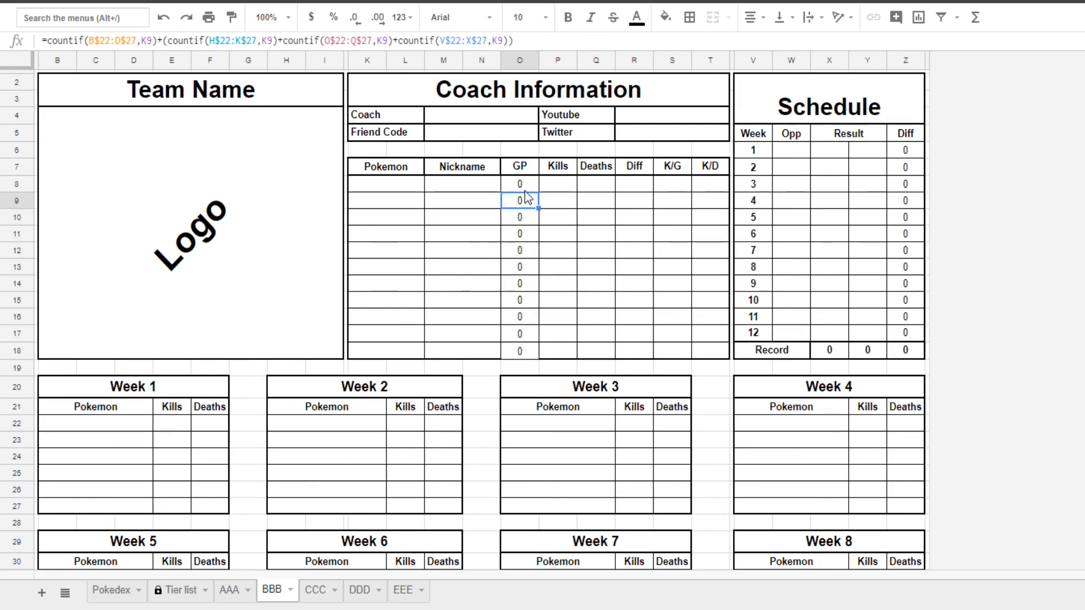
click(525, 189)
Restore the bottom border of O18, the last GP cell of the roster
click(525, 350)
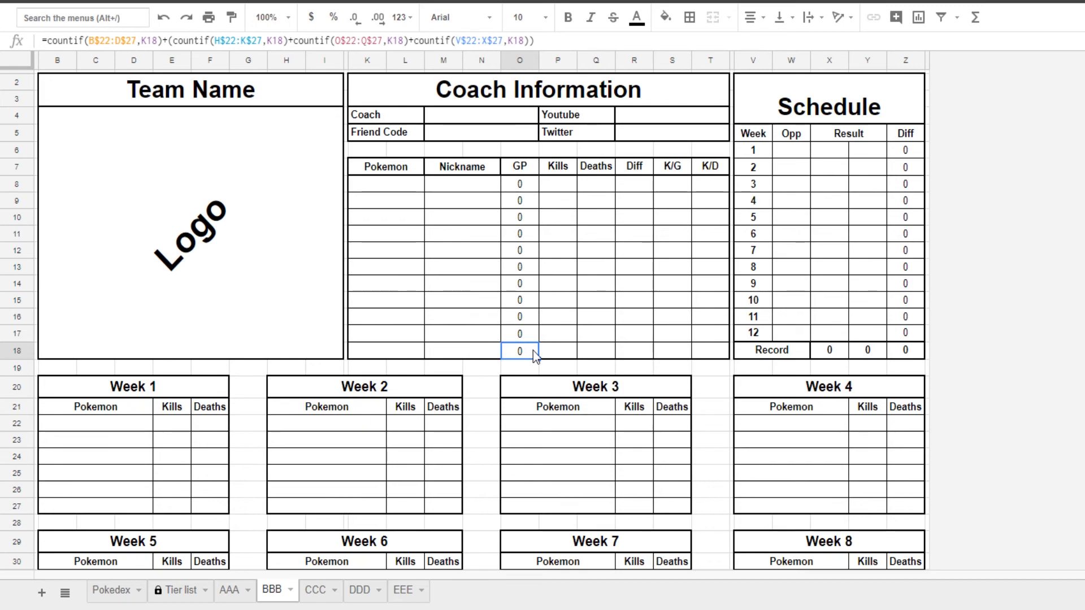
click(689, 19)
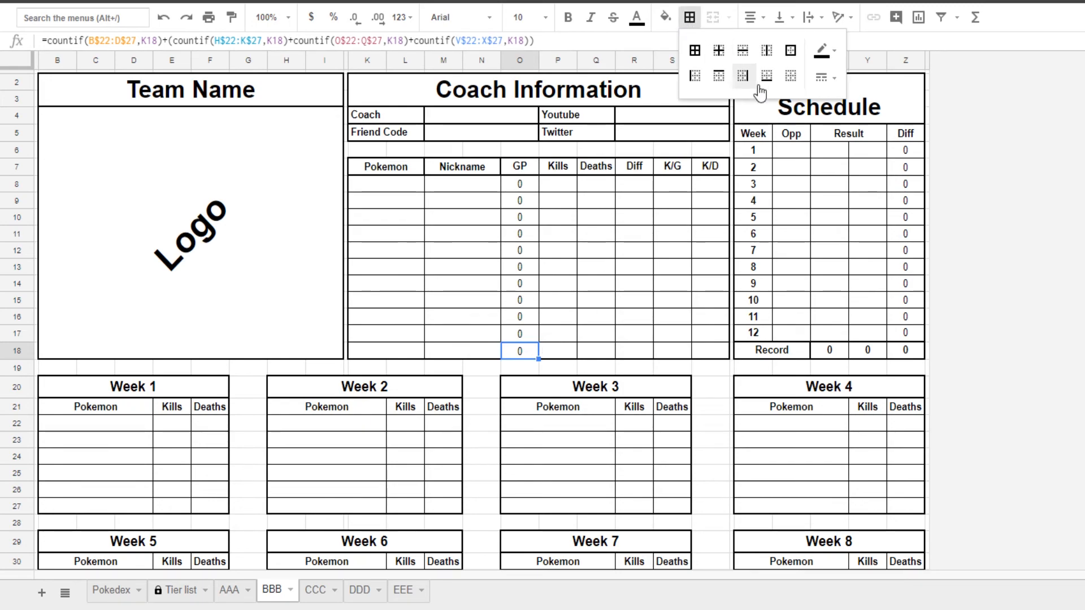
click(565, 246)
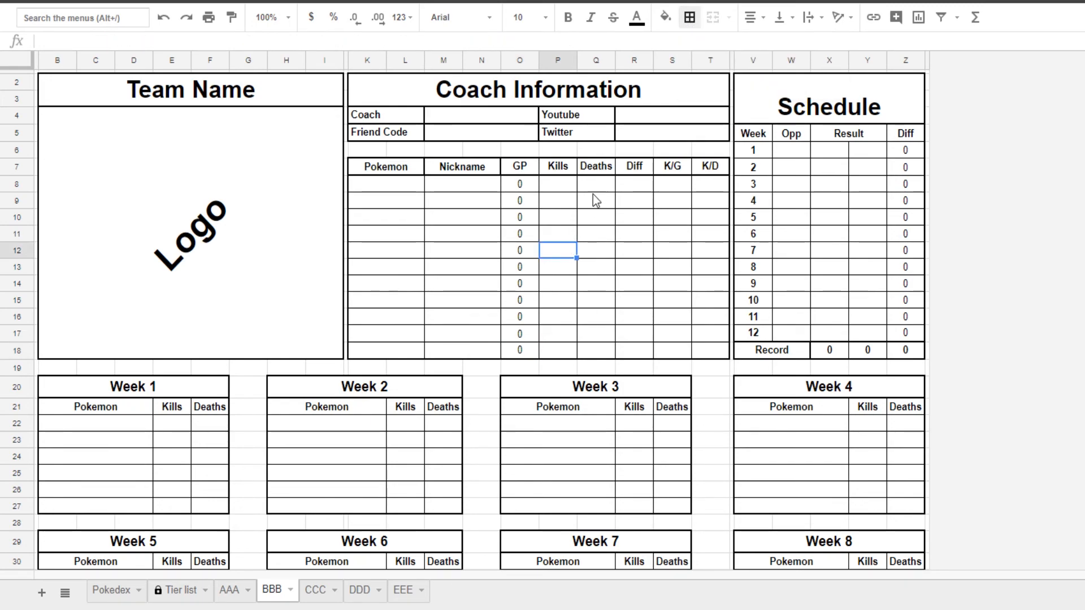
Start the Kills formula in P8 with a Week 1 SUMIF using range B22:D27, criterion K8 and sum range E22:E27
click(555, 185)
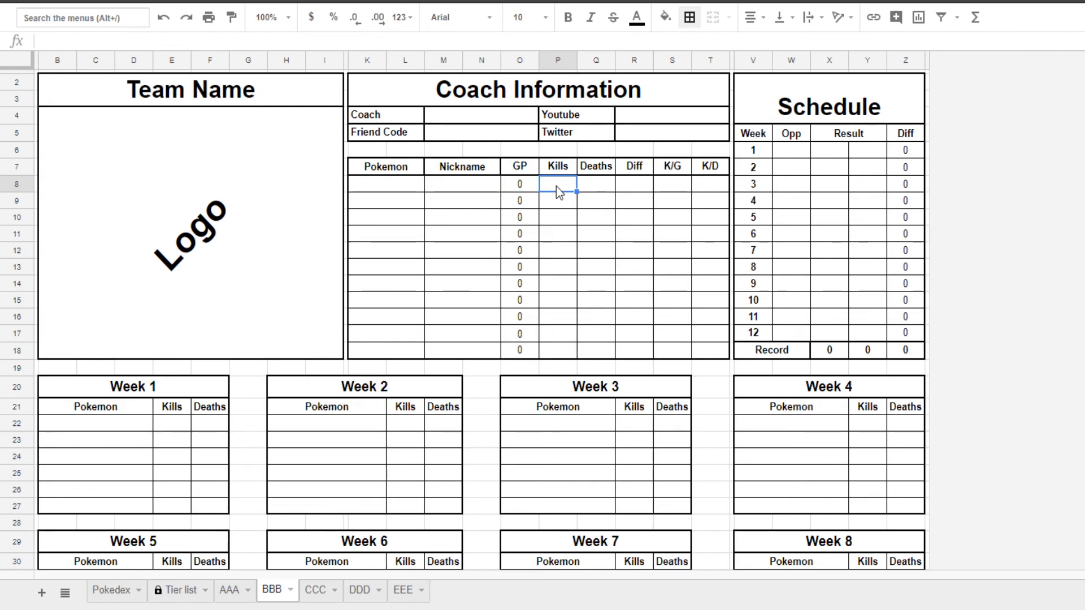
text(=sumif()
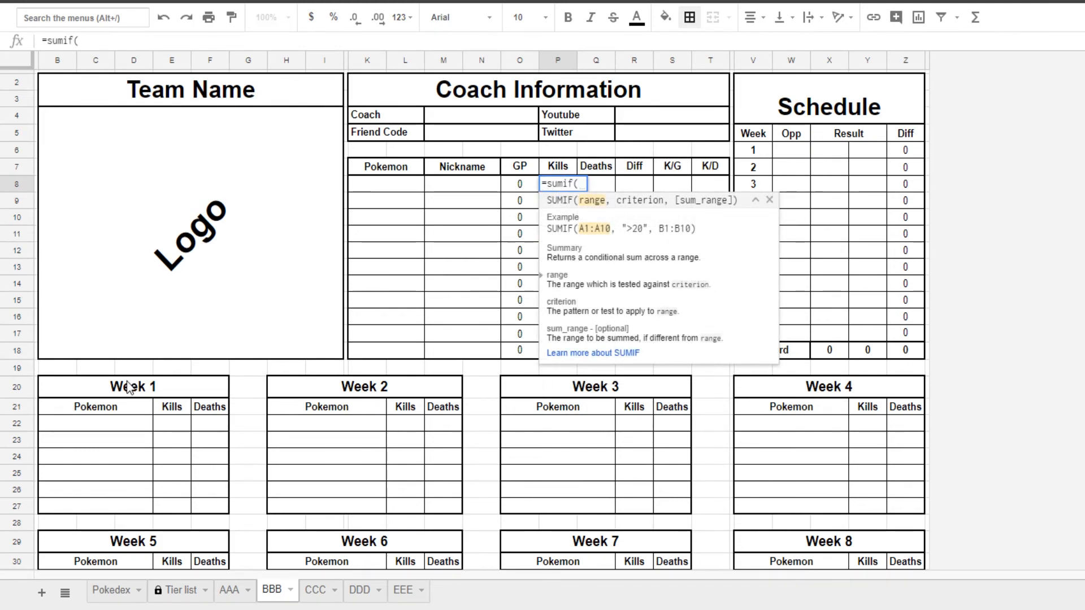
drag(80, 420, 114, 506)
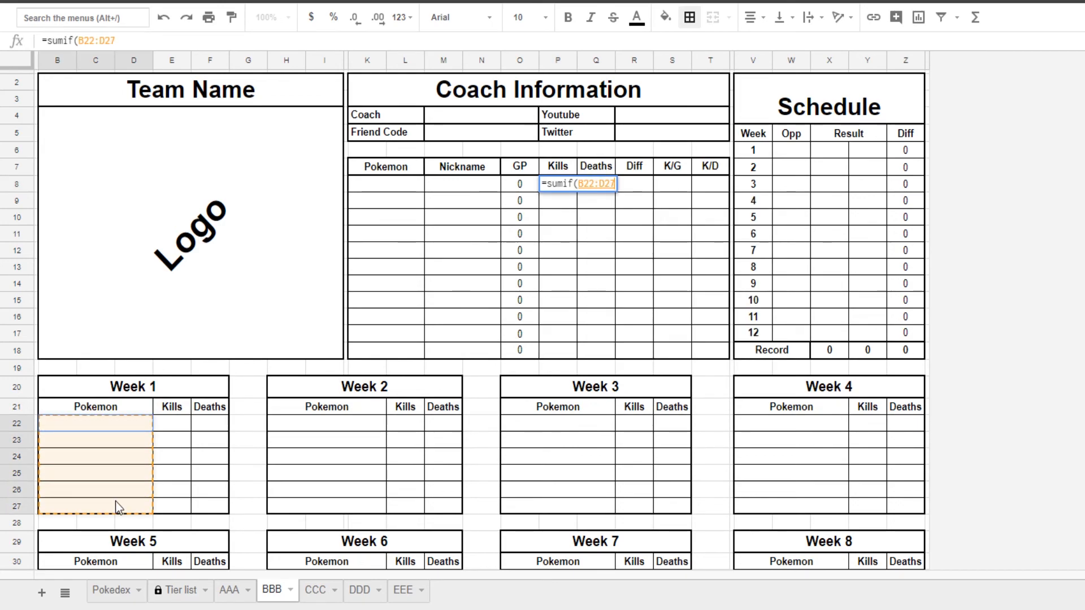
text(,)
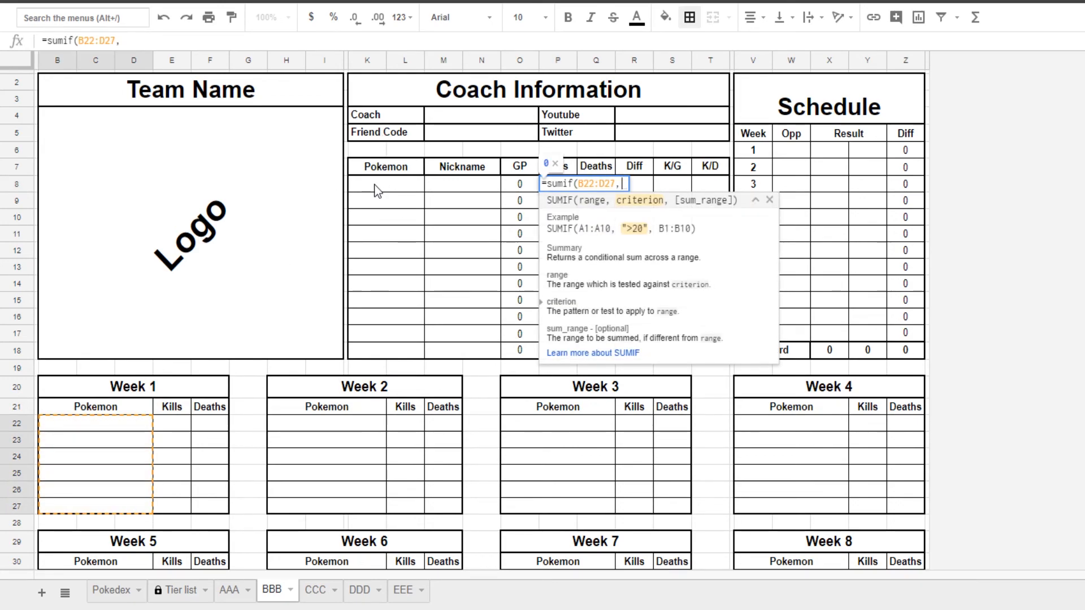
click(374, 184)
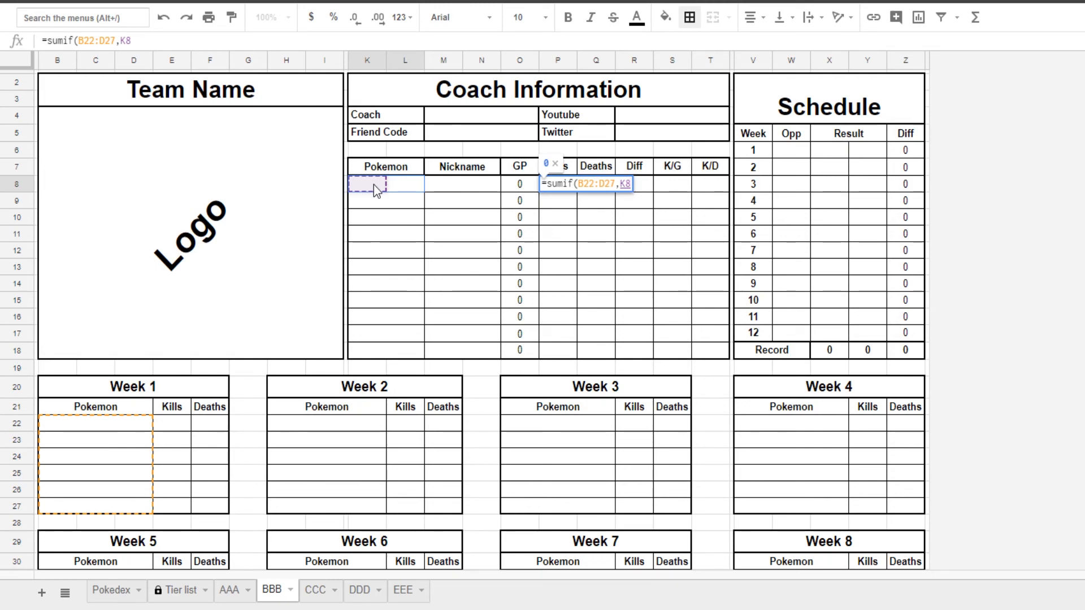
text(,)
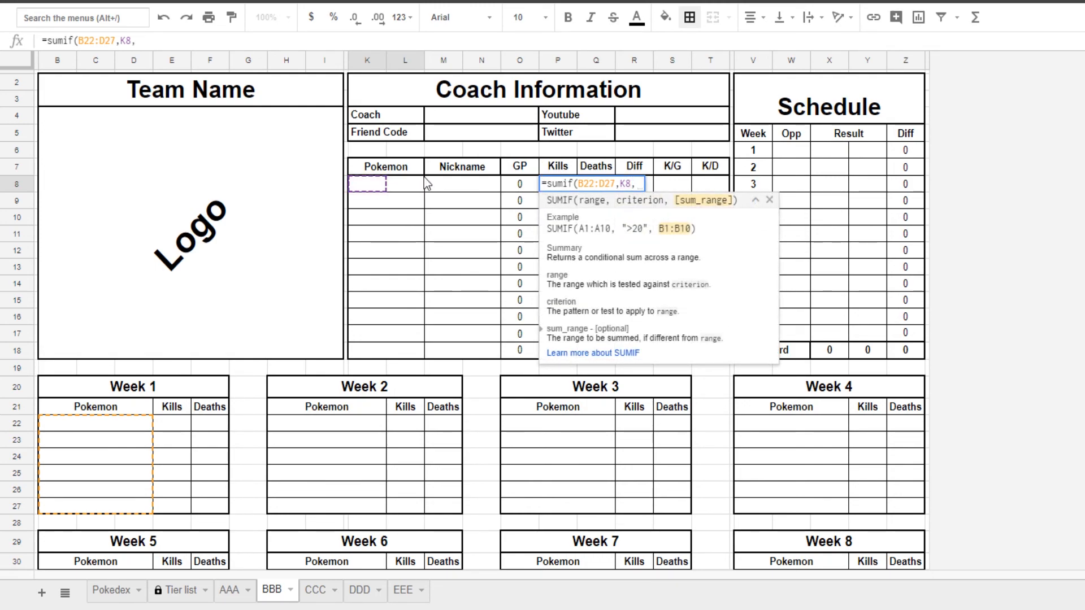
drag(171, 421, 186, 503)
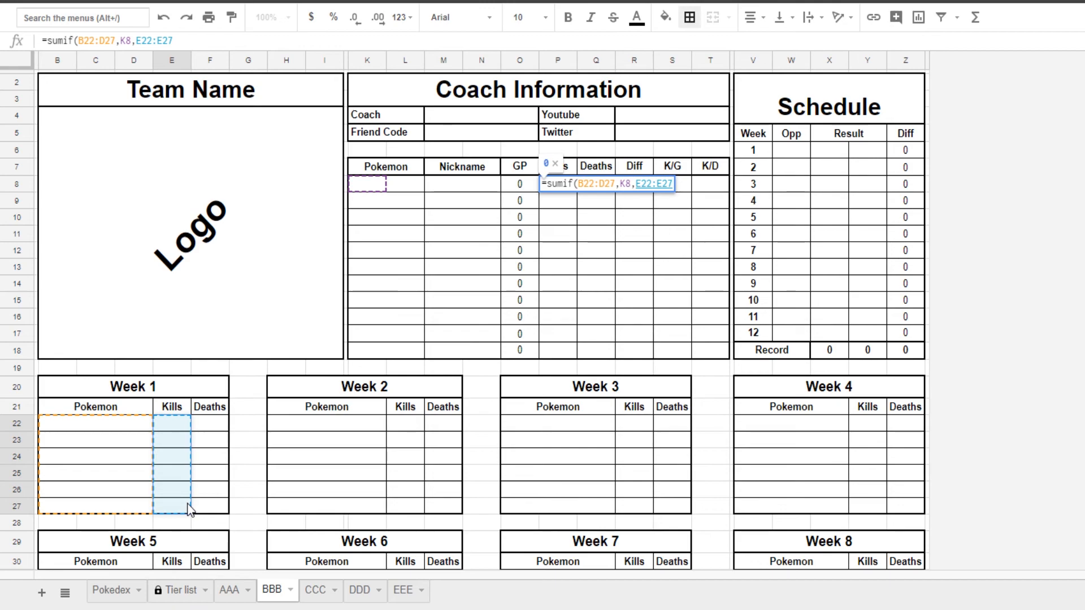
text()+)
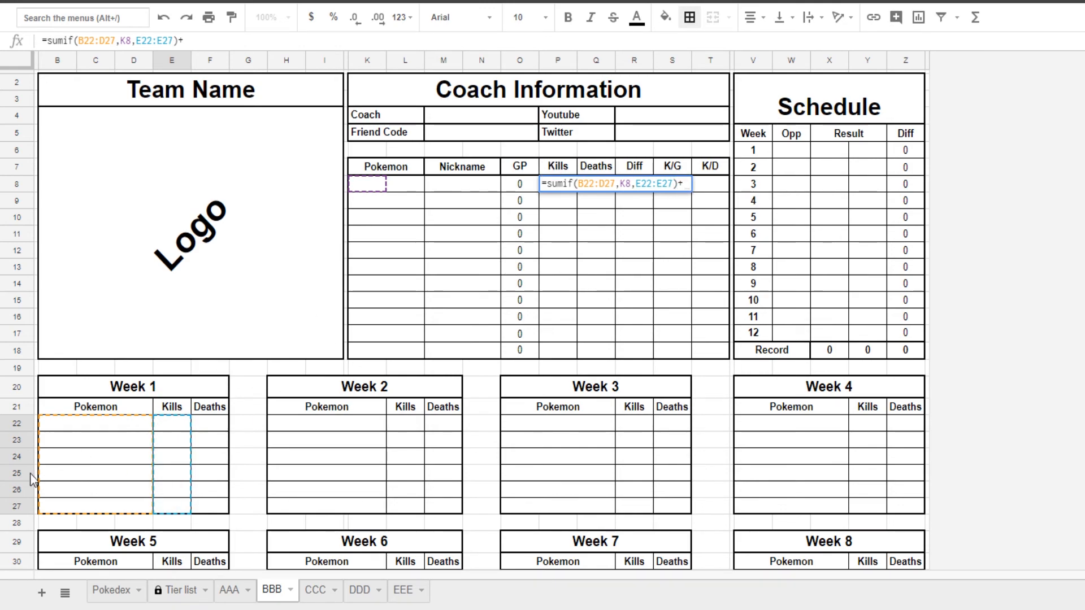
Add a second SUMIF term to the P8 formula with range B22:D27, criterion K8 and sum range E22:E27
drag(96, 428, 107, 504)
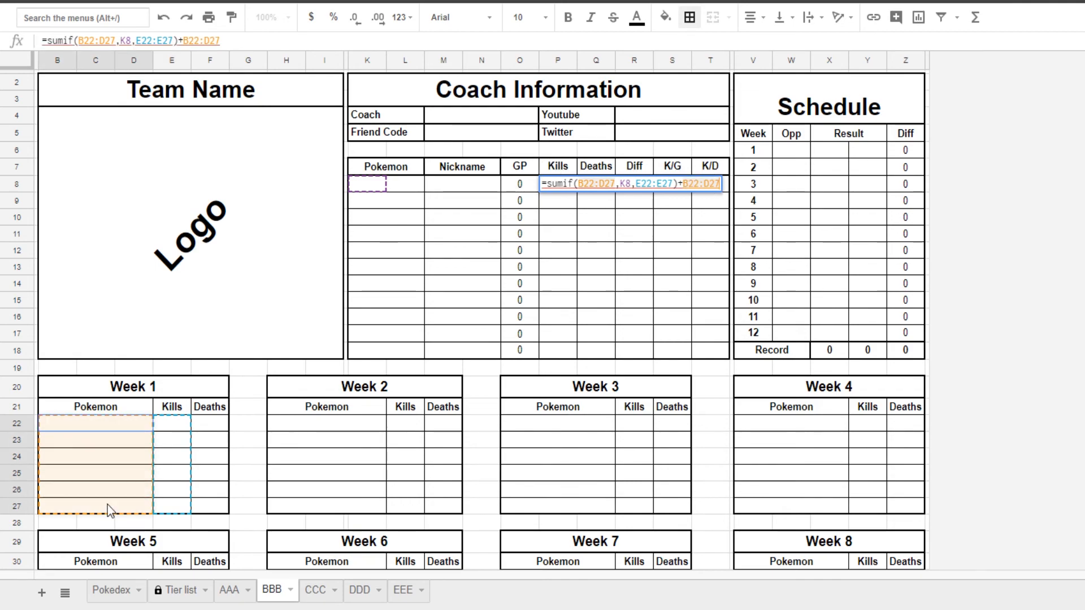
text(,)
click(374, 184)
text(,)
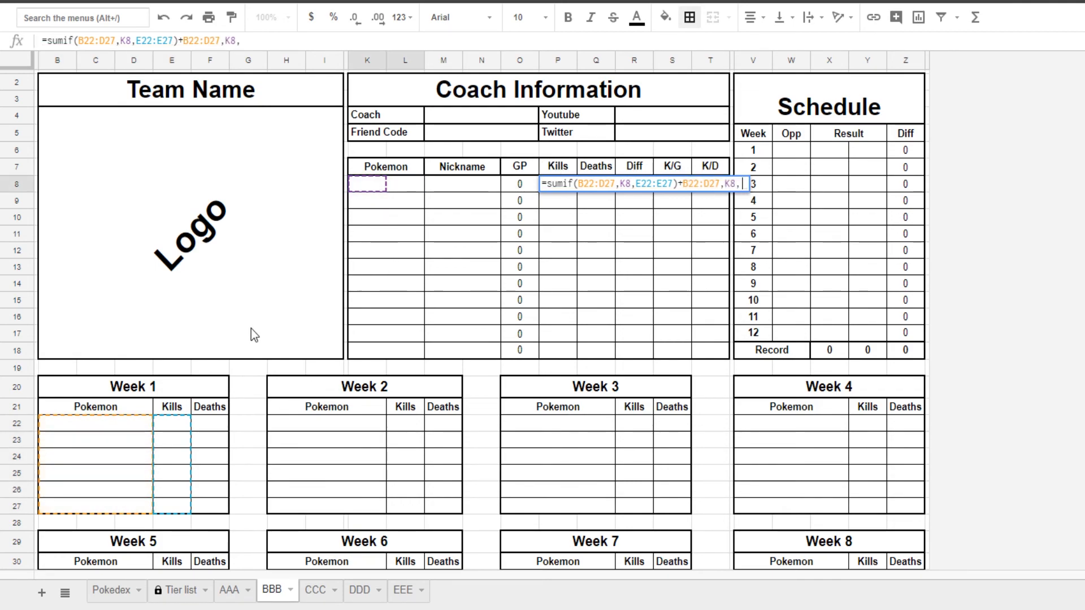
click(686, 184)
text(sumif()
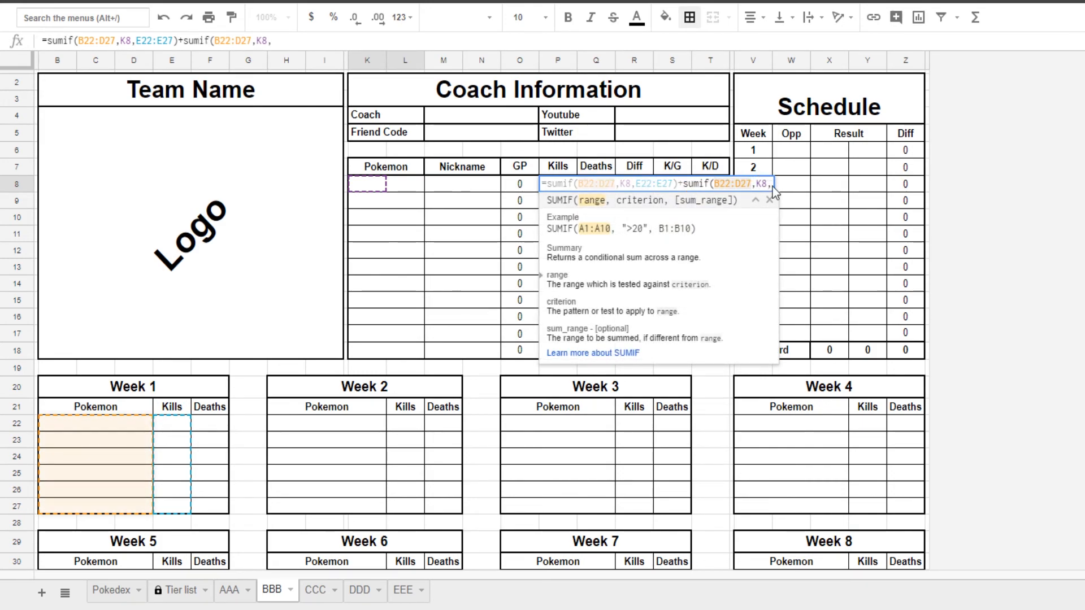
click(767, 184)
mouse_move(167, 425)
mouse_down()
mouse_move(181, 448)
mouse_move(186, 509)
mouse_up()
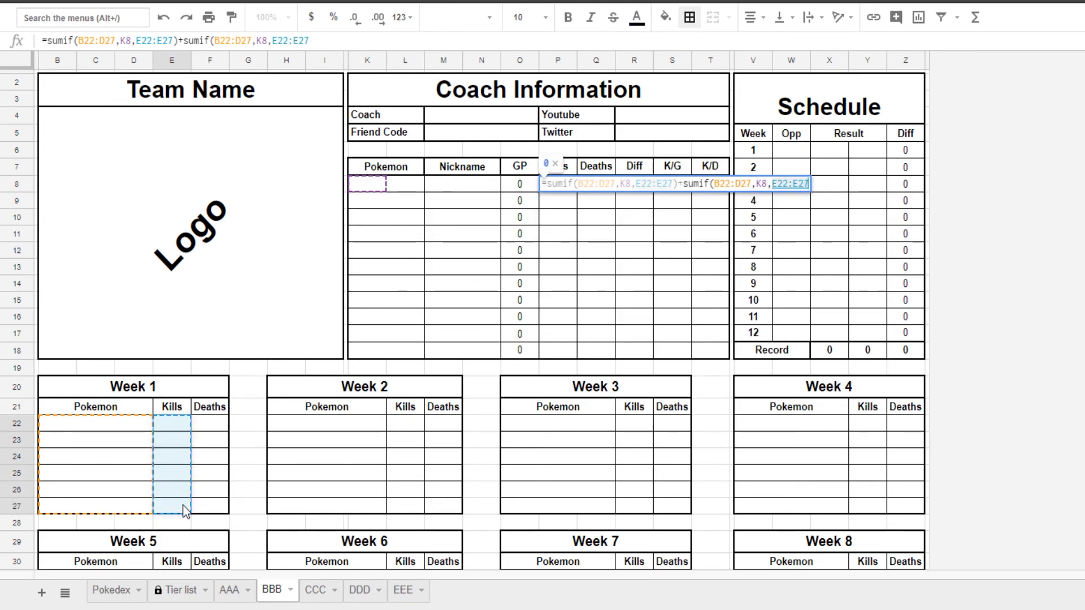
Begin a third SUMIF term and repoint the second one to Week 2, with range H22:K27 and sum range L22:L27
text()+sumif()
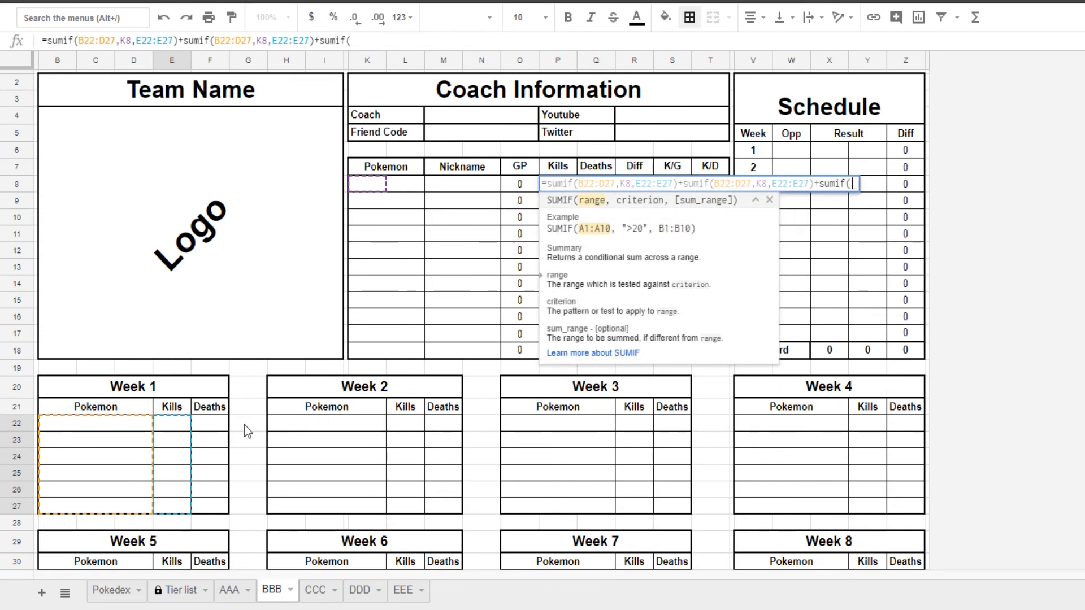
double_click(734, 184)
drag(733, 183, 715, 184)
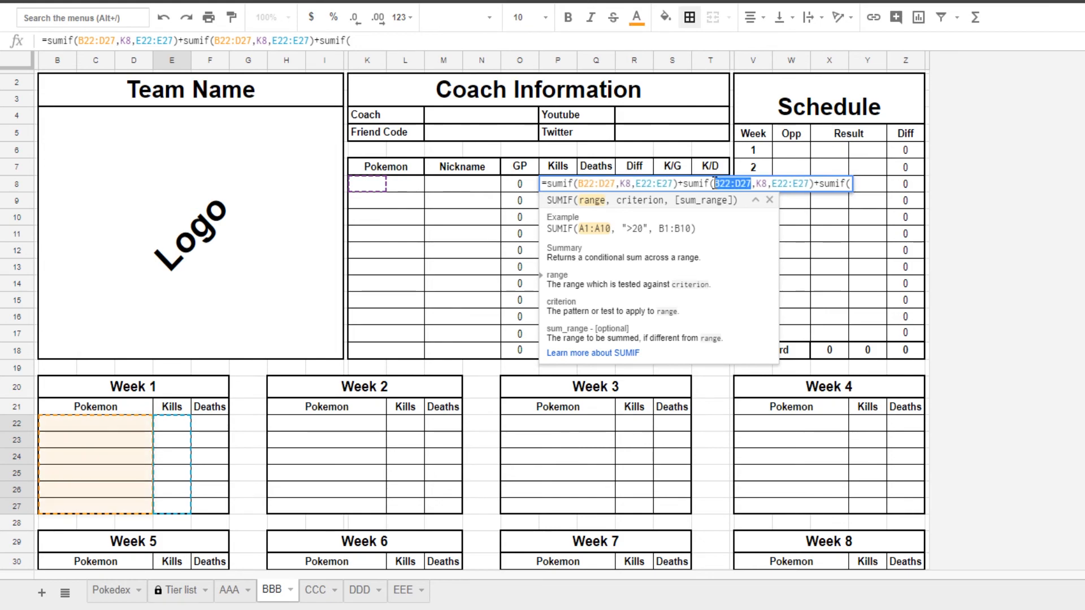
key(BackSpace)
drag(295, 426, 348, 507)
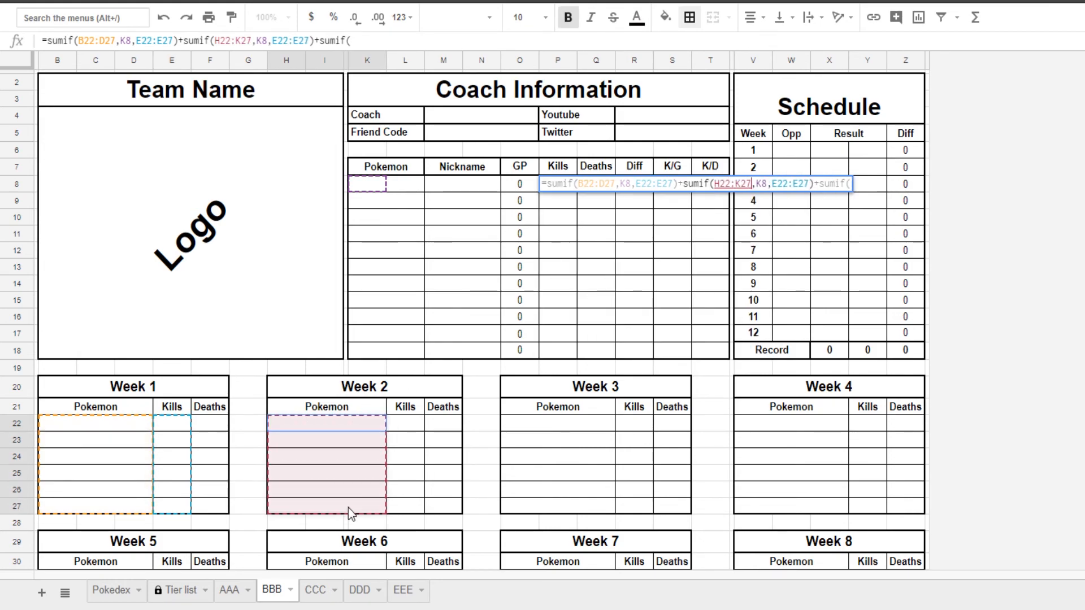
drag(809, 184, 773, 184)
drag(412, 420, 406, 509)
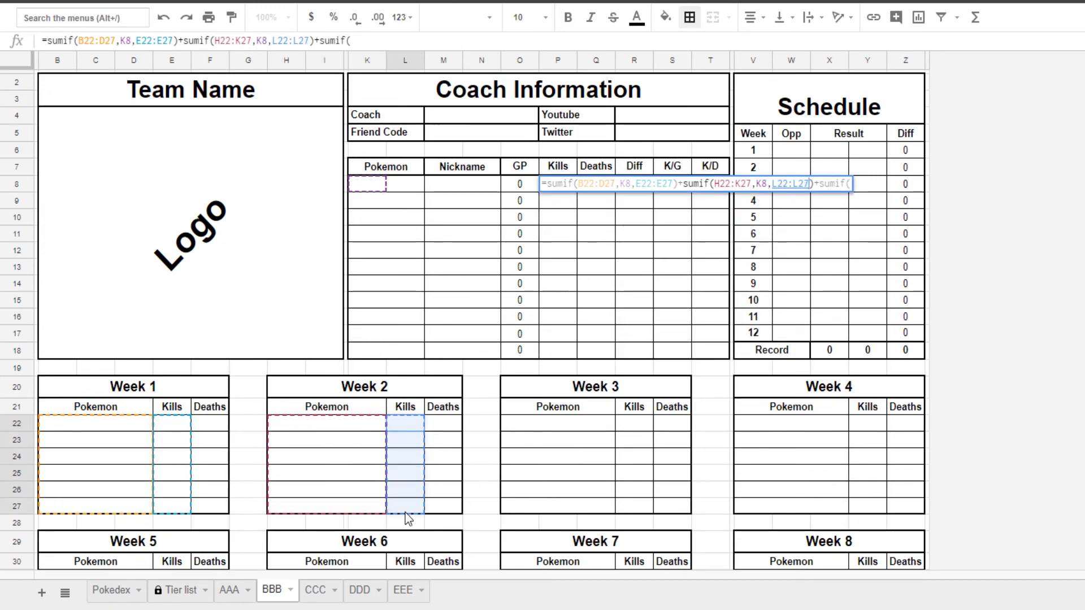
Fill in the third SUMIF term for Week 3 with range O22:Q27, criterion K8 and sum range R22:R27
click(848, 184)
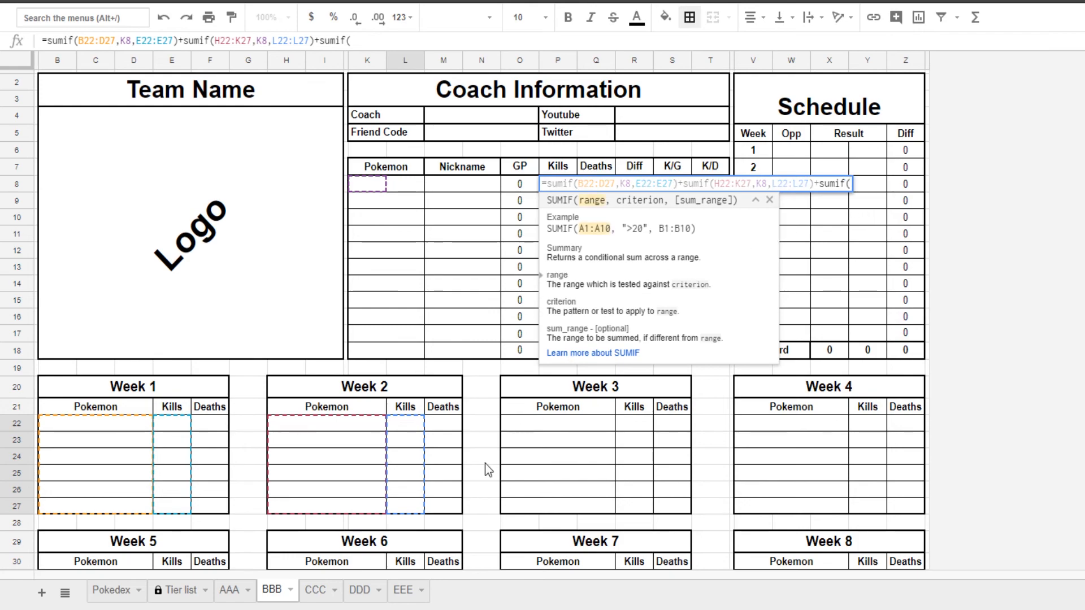
drag(549, 418, 593, 510)
text(,)
click(382, 188)
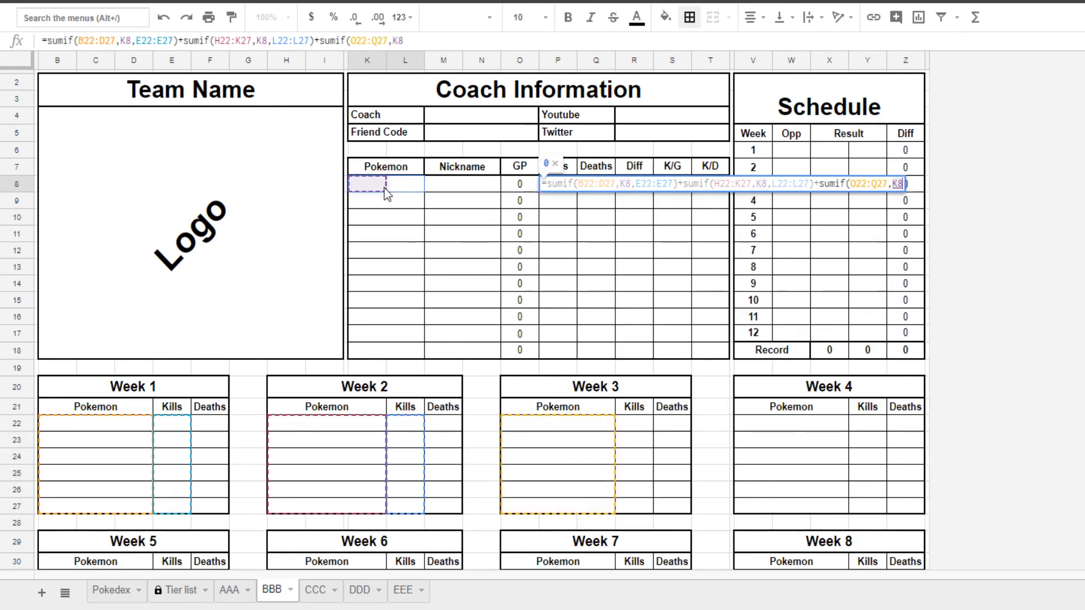
text(,)
drag(642, 422, 639, 511)
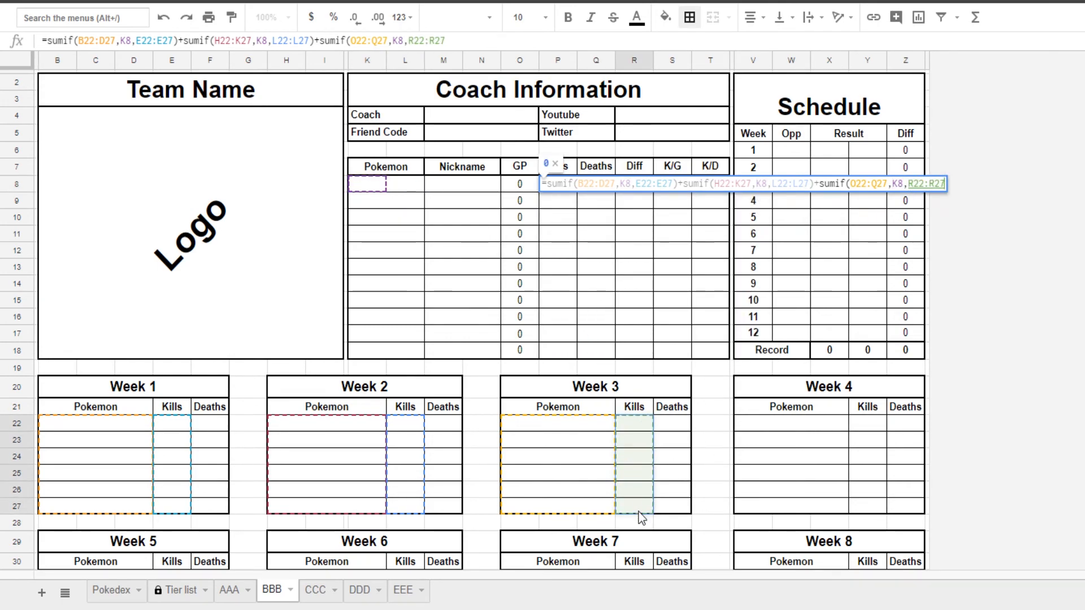
Add a Week 4 SUMIF term with range V22:X27, criterion K8 and sum range Y22:Y27, and commit the P8 formula
text()+sumif()
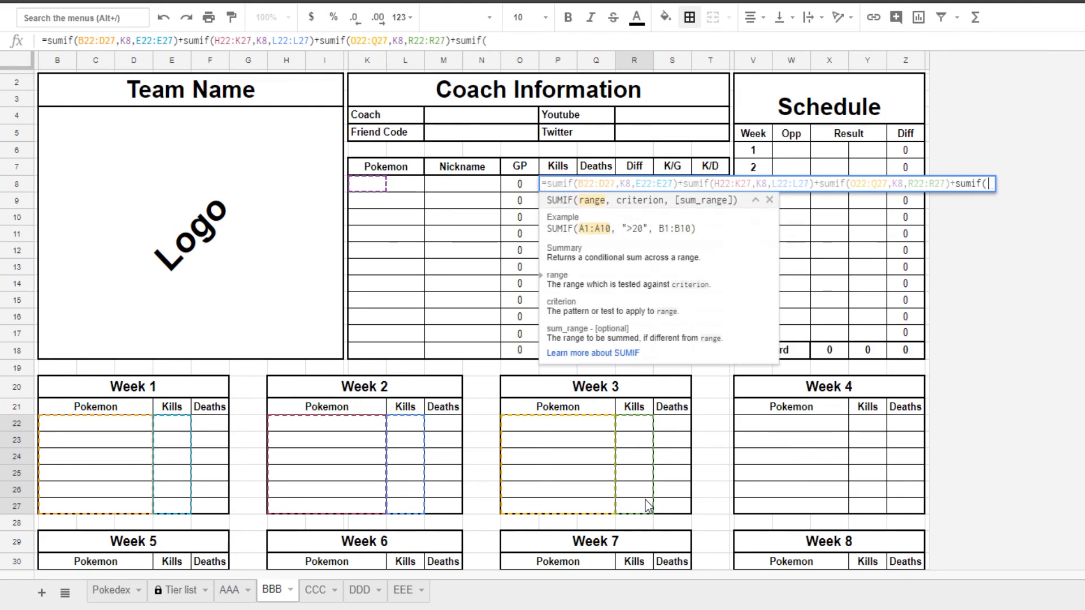
drag(744, 424, 839, 500)
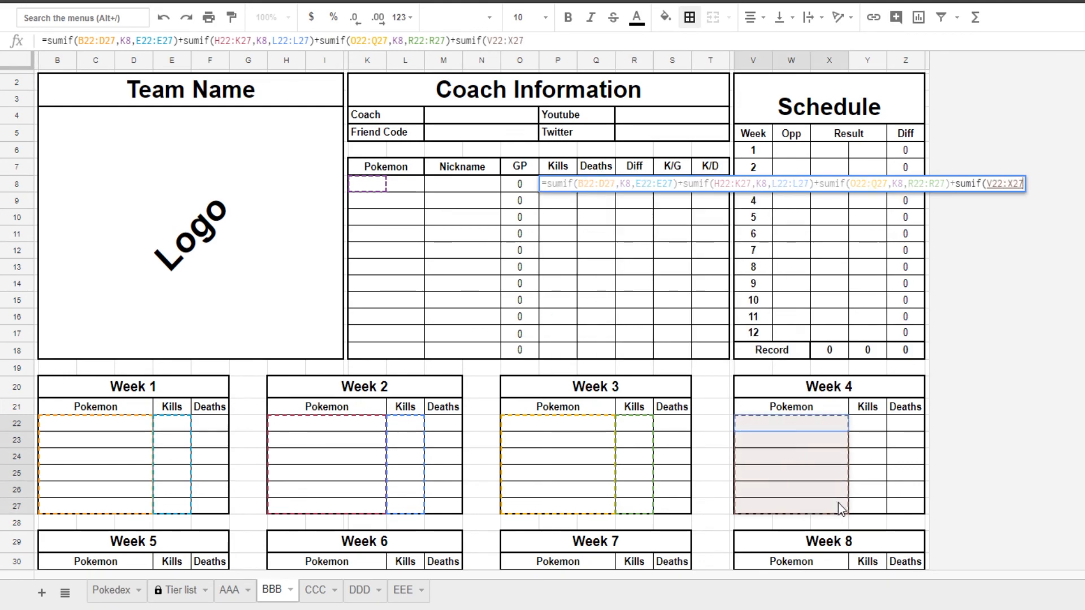
text(,)
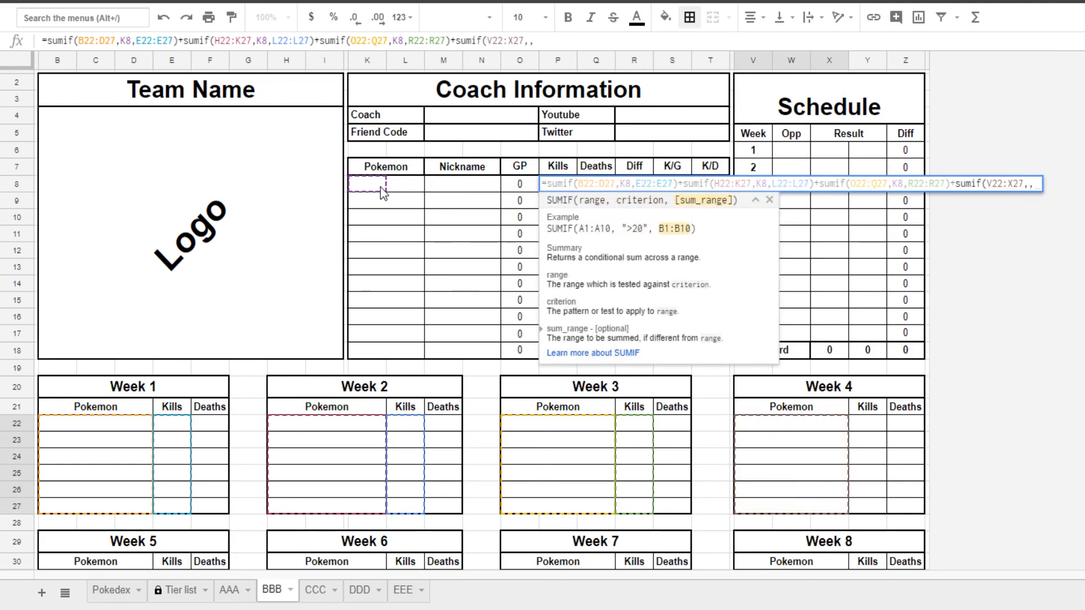
click(375, 185)
text(,)
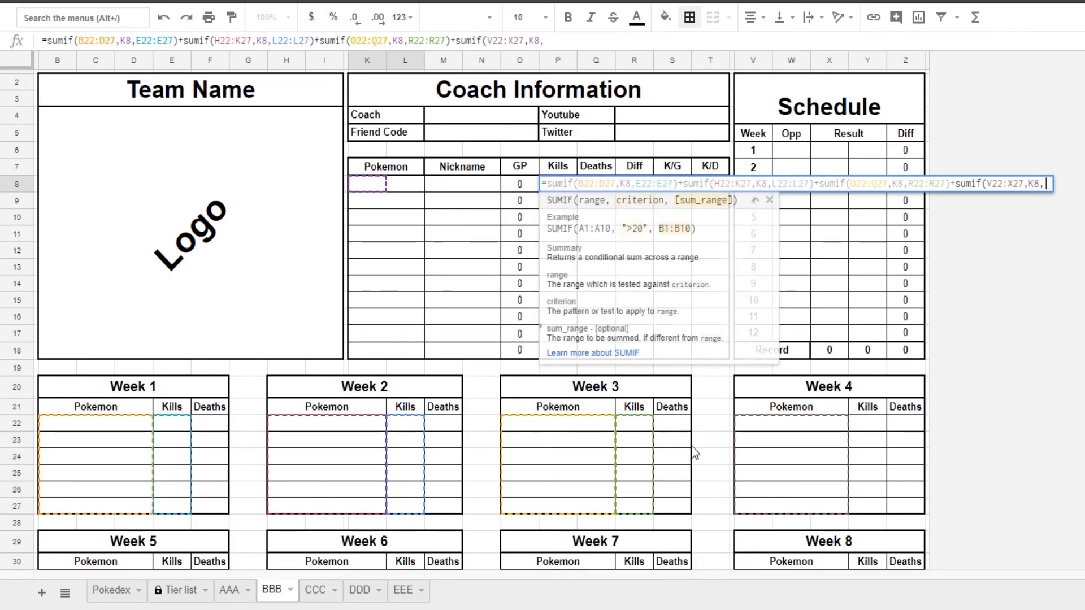
drag(861, 424, 861, 509)
text())
key(Return)
key(Up)
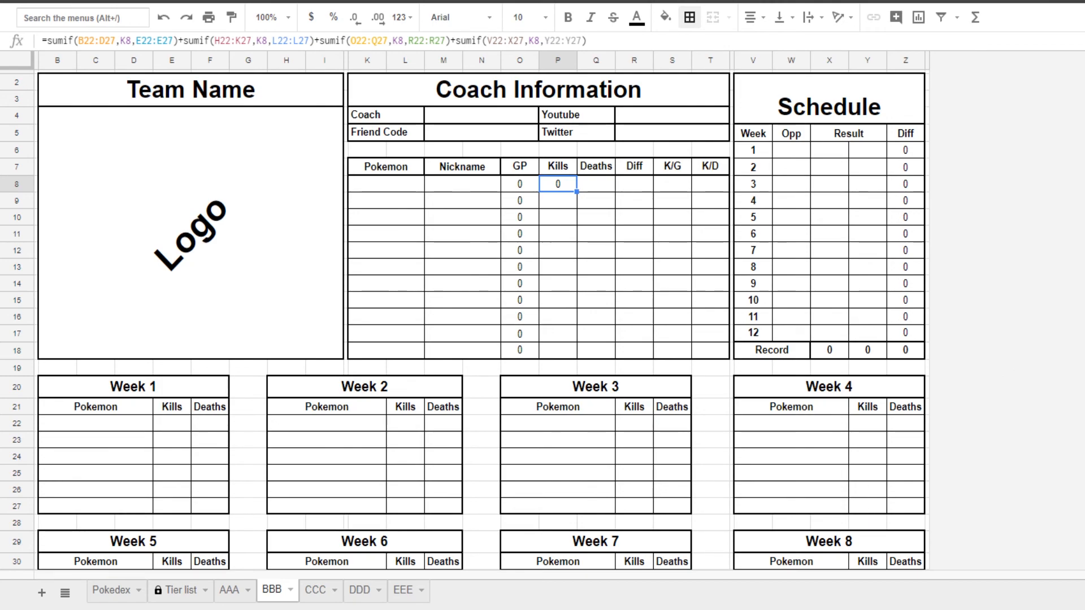
mouse_move(577, 192)
mouse_down()
mouse_move(567, 351)
mouse_move(557, 187)
mouse_move(609, 195)
mouse_move(561, 194)
mouse_move(581, 188)
mouse_up()
mouse_move(577, 191)
mouse_down()
mouse_move(596, 186)
mouse_move(572, 183)
mouse_up()
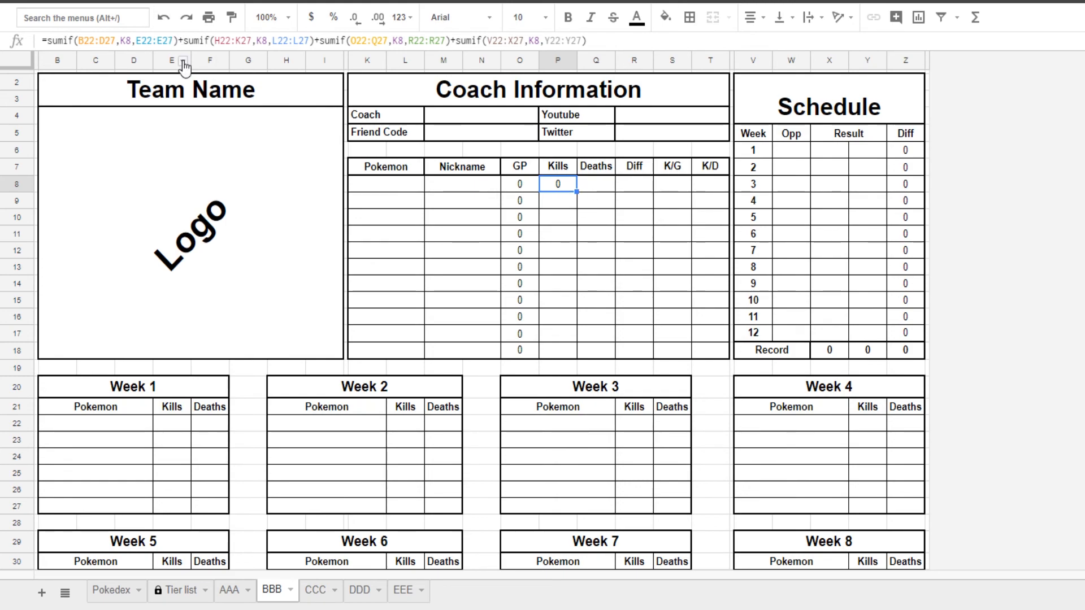
Lock the columns of the Week 1 range and criterion in the P8 formula as $B22:$D27 and $K8
click(79, 42)
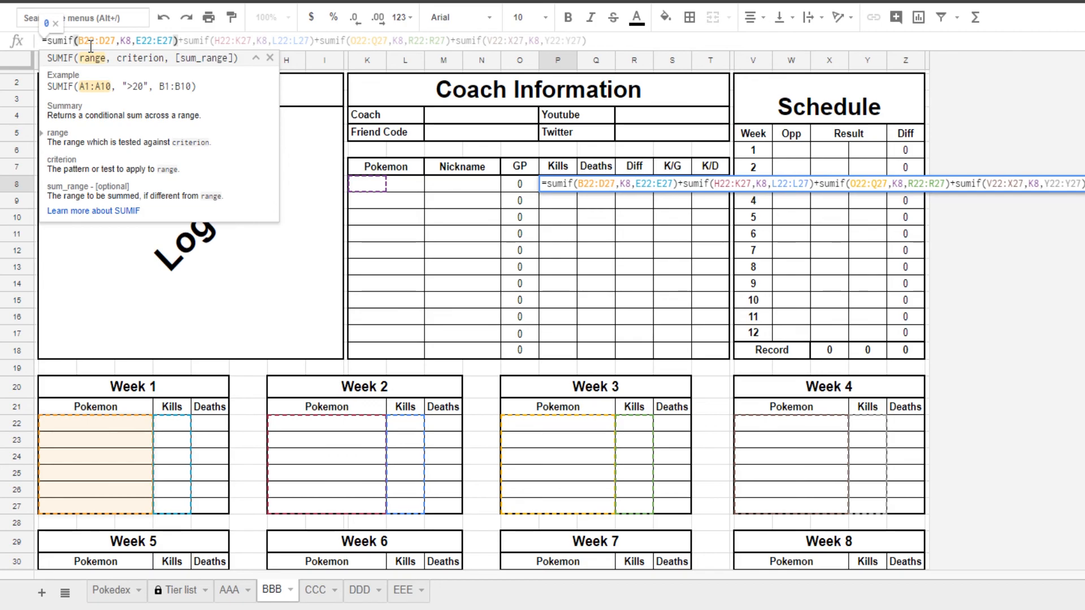
text($)
click(106, 40)
text($)
click(132, 39)
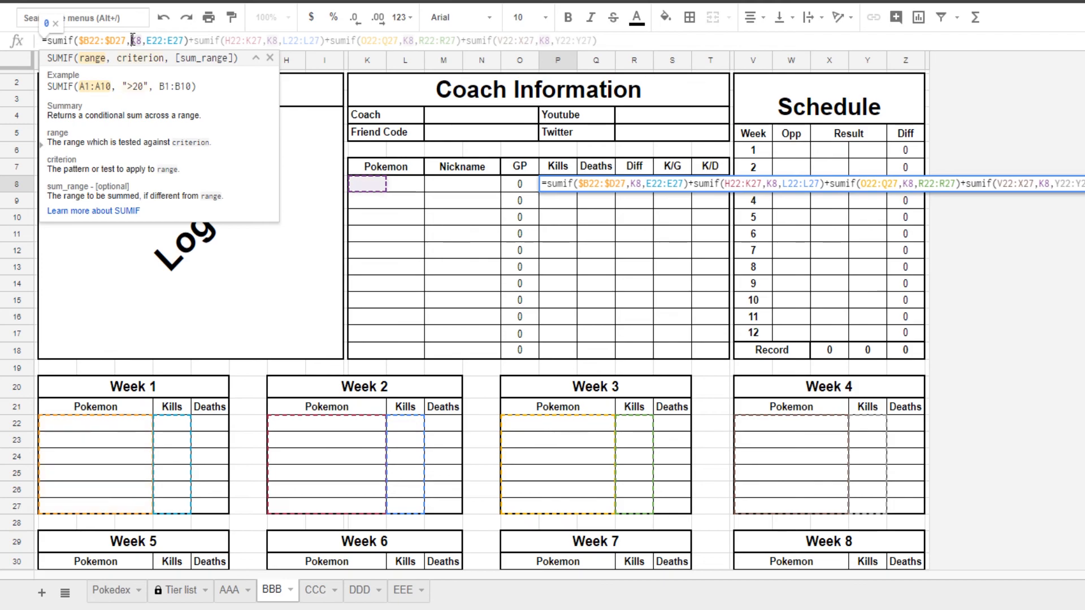
text($)
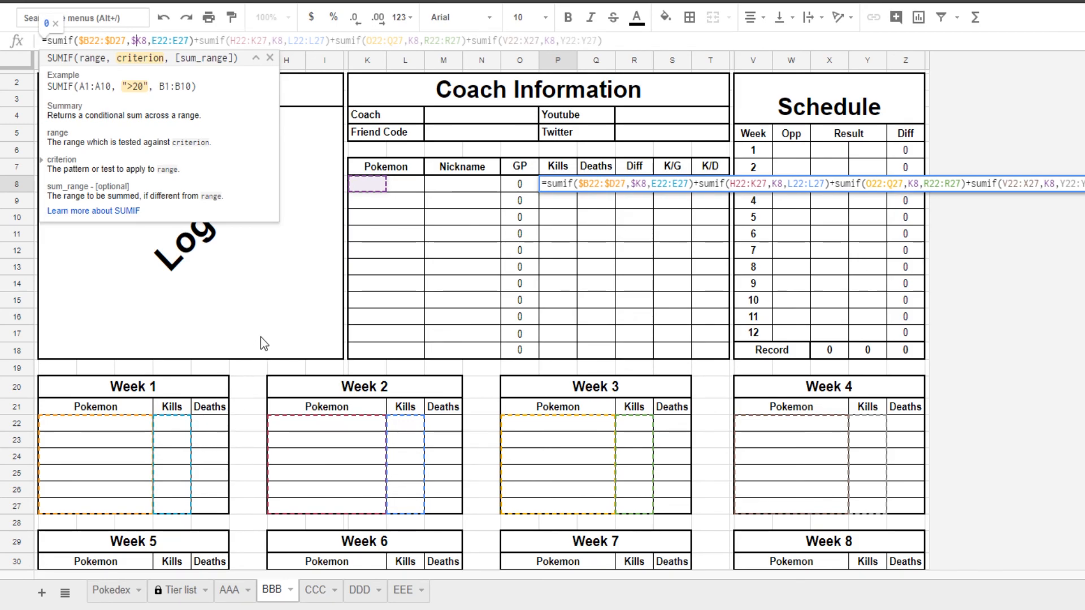
Lock the columns of the Week 2 range and criterion in the P8 formula as $H22:$K27 and $K8
click(230, 41)
text($B22:)
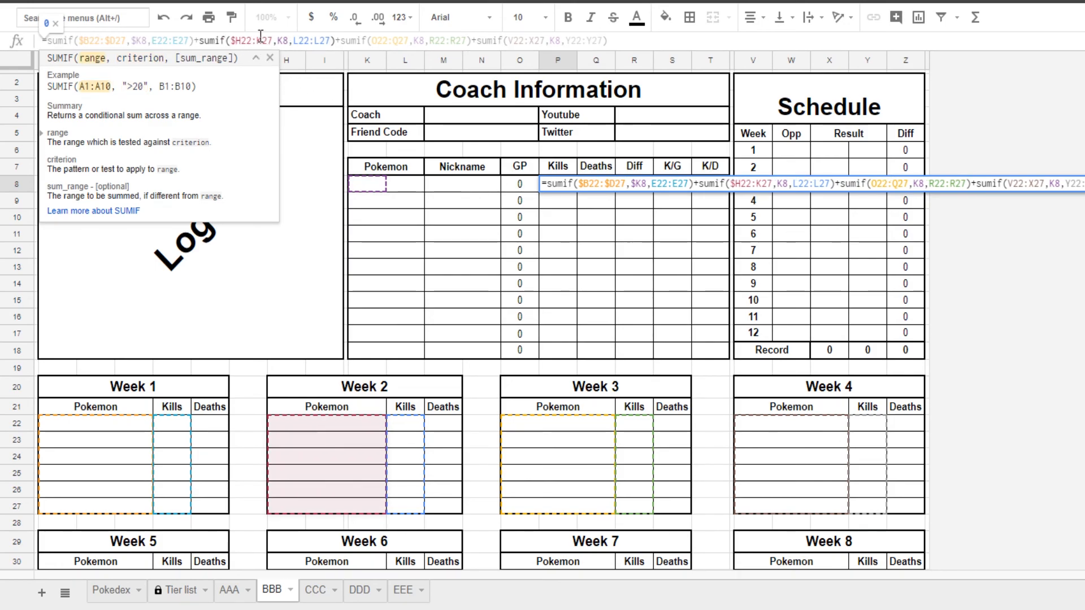
text($)
click(284, 41)
text($)
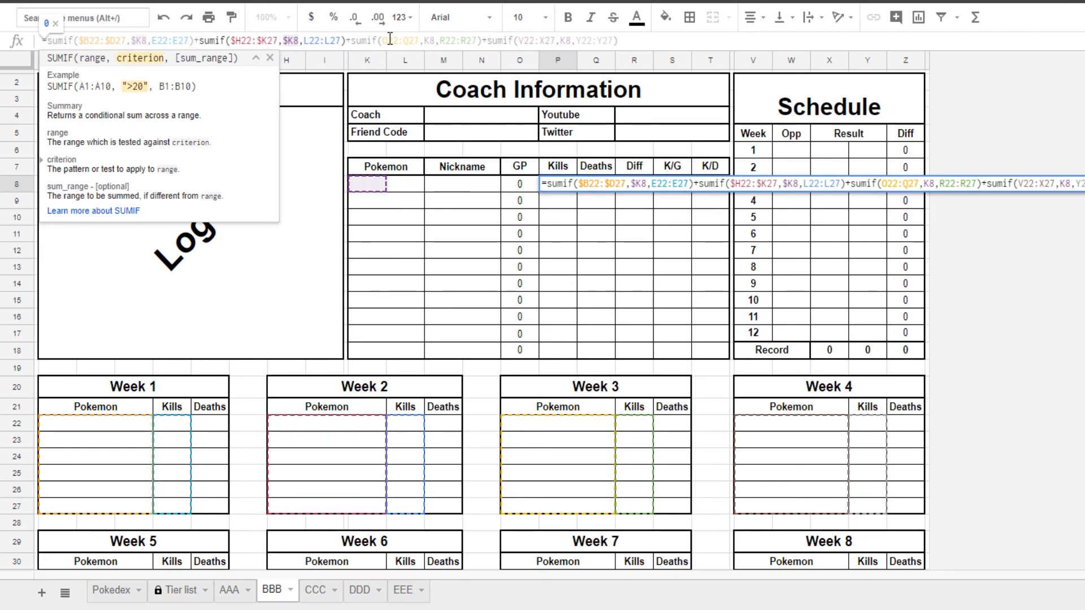
Lock the columns of the Week 3 range and criterion in the P8 formula as $O22:$Q27 and $K8
click(383, 40)
text($)
click(407, 40)
text($)
click(433, 41)
text($)
Lock the columns of the Week 4 range and criterion as $V22:$X27 and $K8, and commit the P8 formula
click(533, 41)
text($)
click(560, 40)
text($)
click(589, 40)
text($)
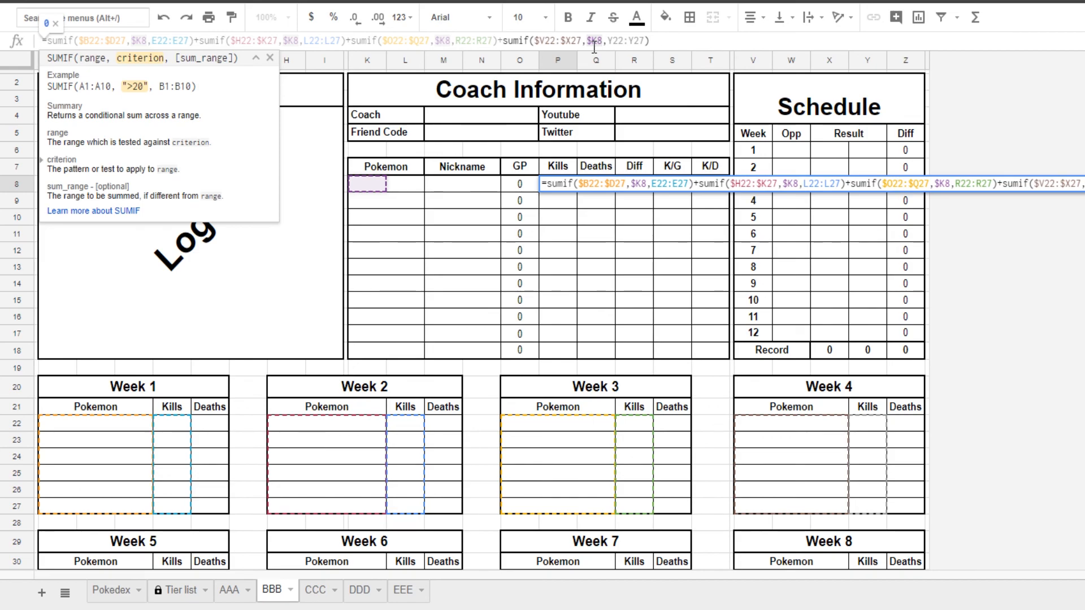
key(Return)
Fill the Kills formula from P8 across to the Deaths cell Q8 and check the sum ranges in the copy
click(558, 186)
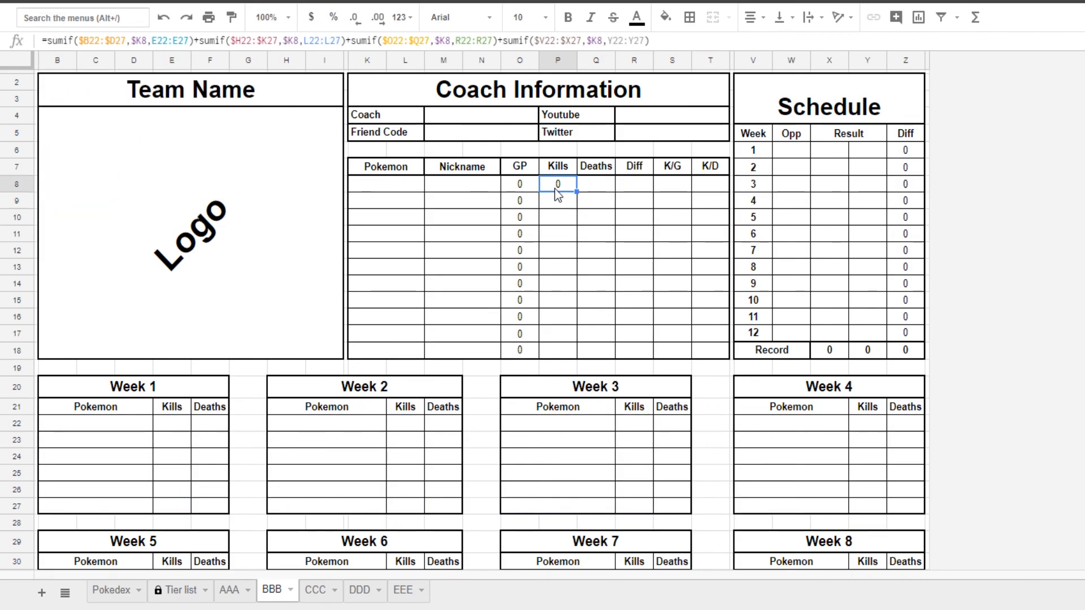
drag(607, 190, 610, 189)
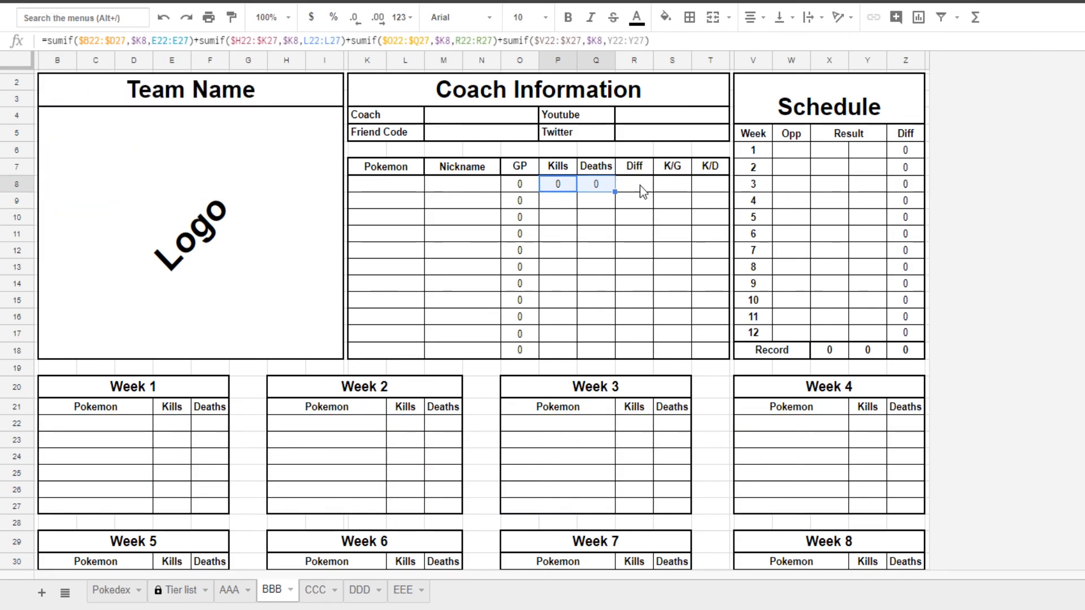
click(591, 186)
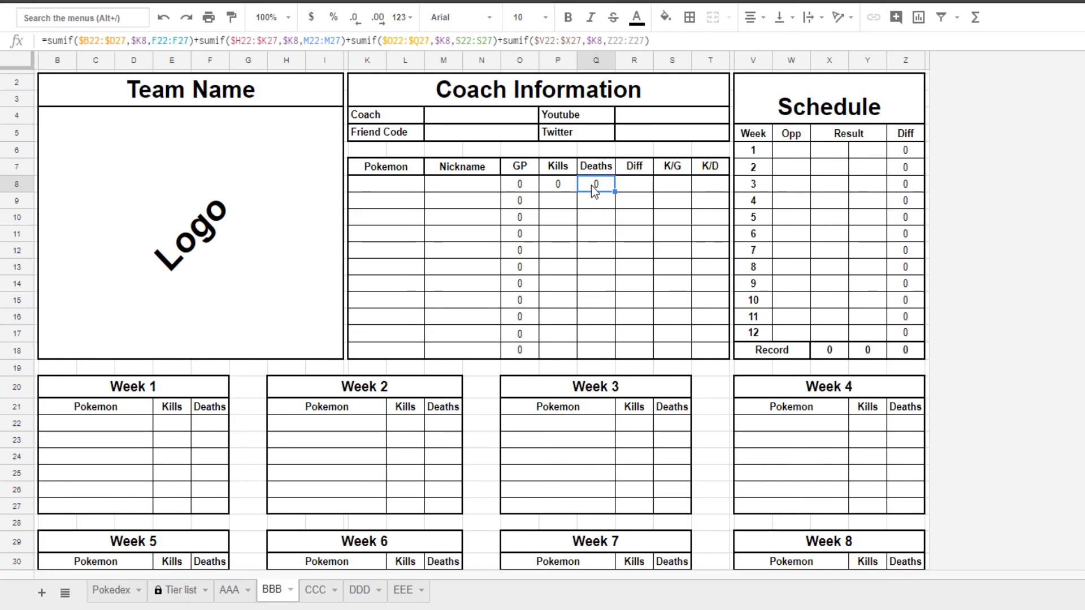
Inspect the Kills formula in P8 and the Deaths formula in Q8 to compare which weekly table columns each one sums
click(570, 191)
click(586, 187)
click(567, 185)
double_click(567, 186)
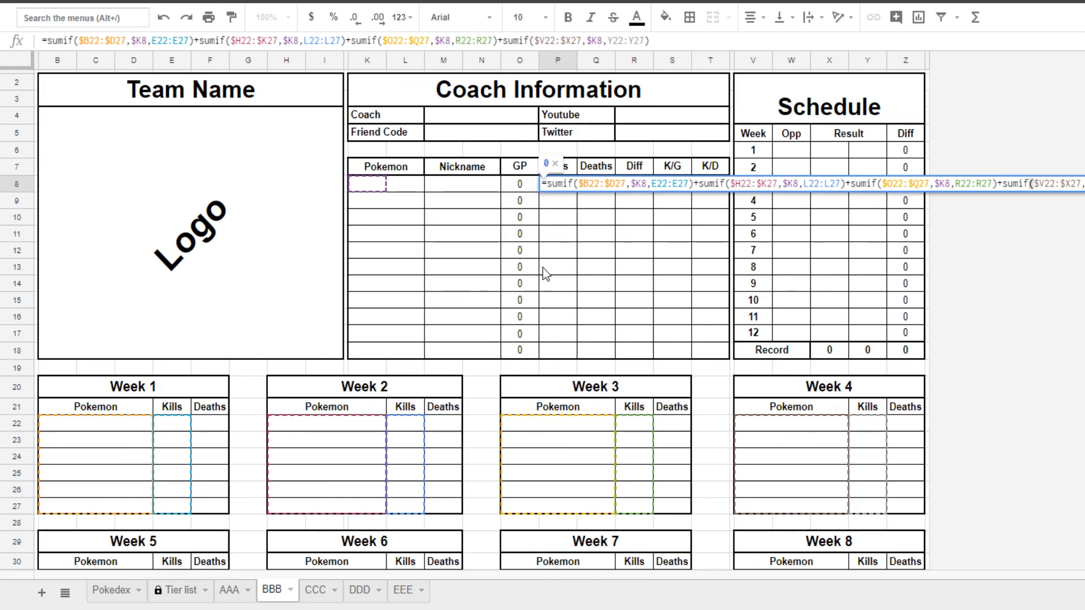
click(594, 242)
click(596, 186)
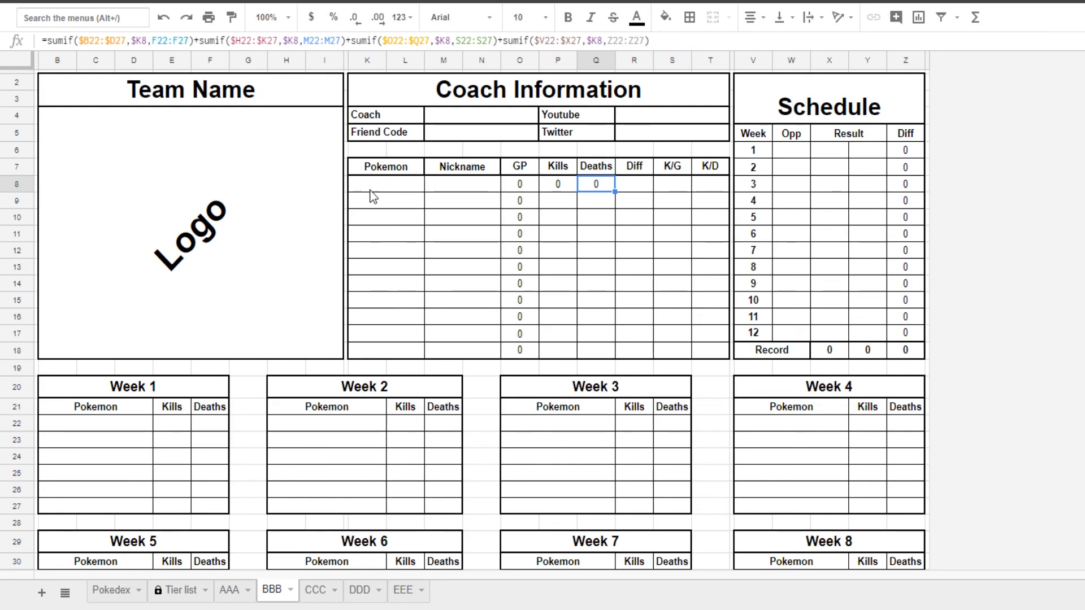
double_click(597, 185)
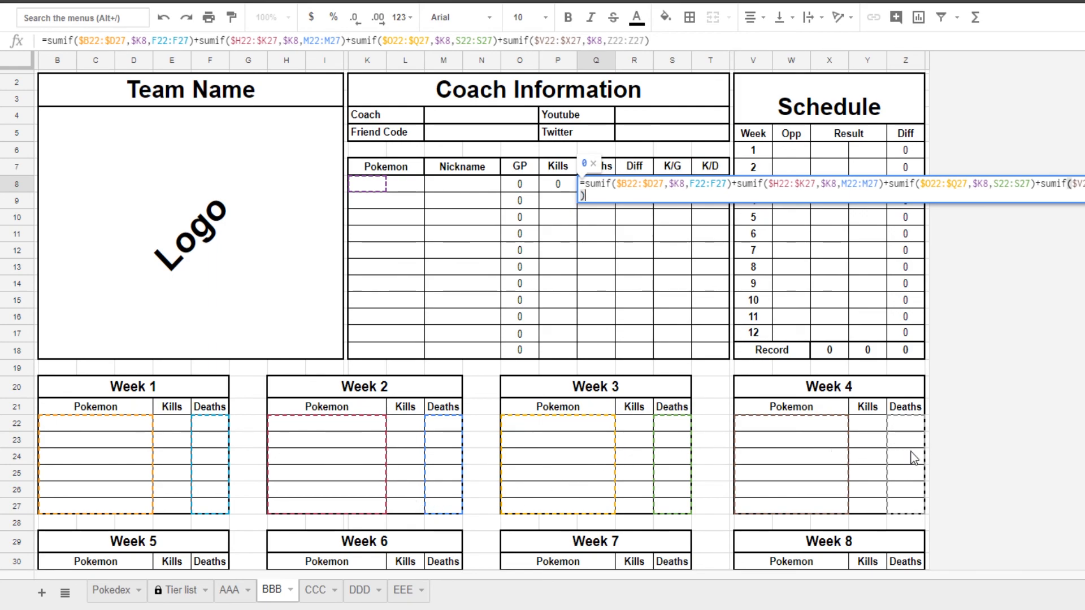
Fill the entire BBB sheet with a grey background
click(18, 56)
click(666, 17)
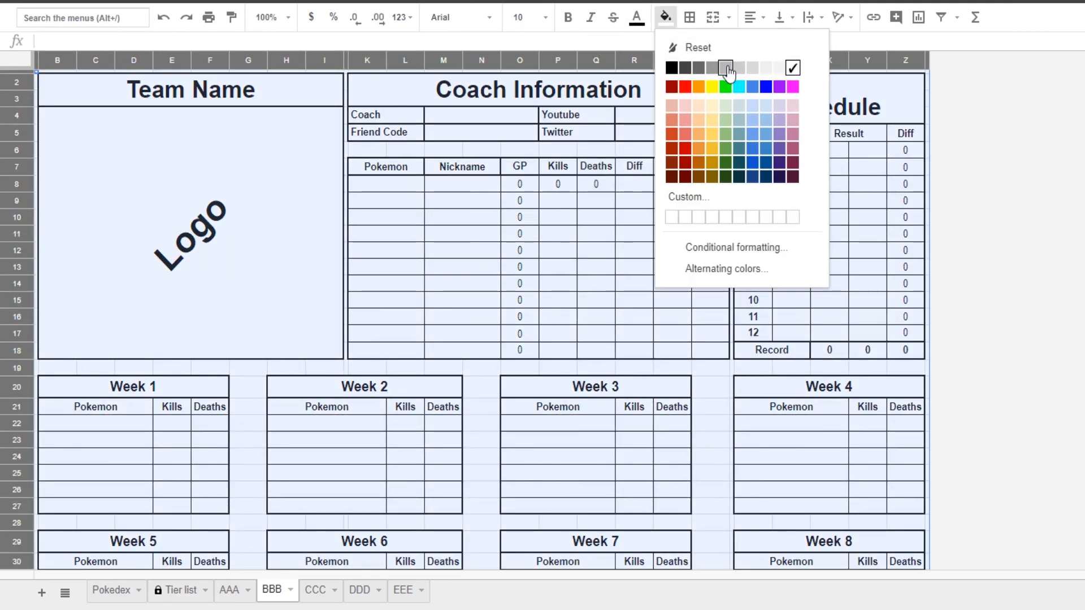
click(726, 69)
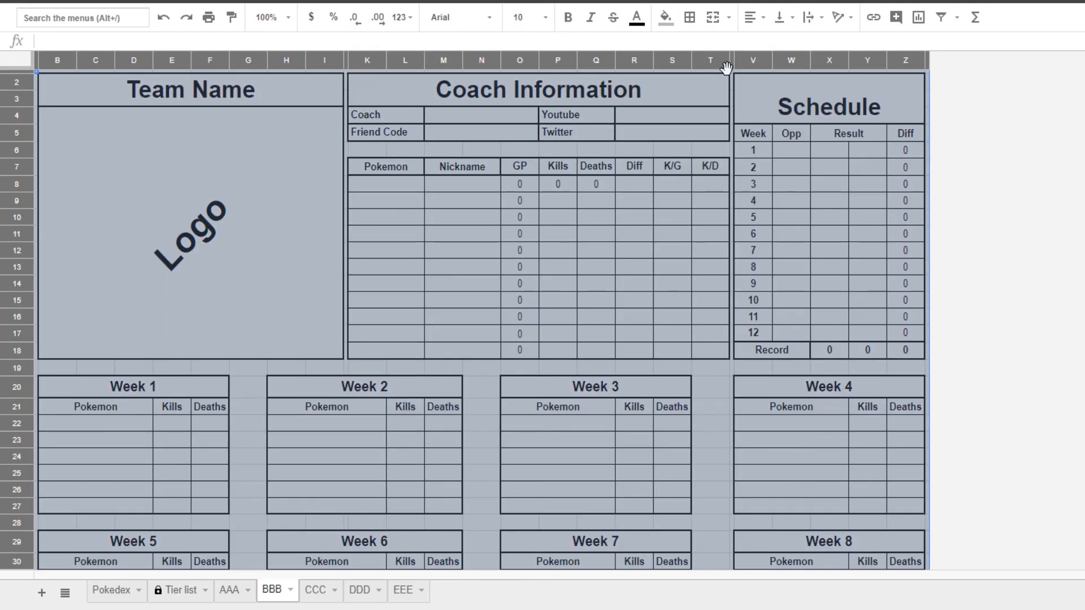
click(567, 215)
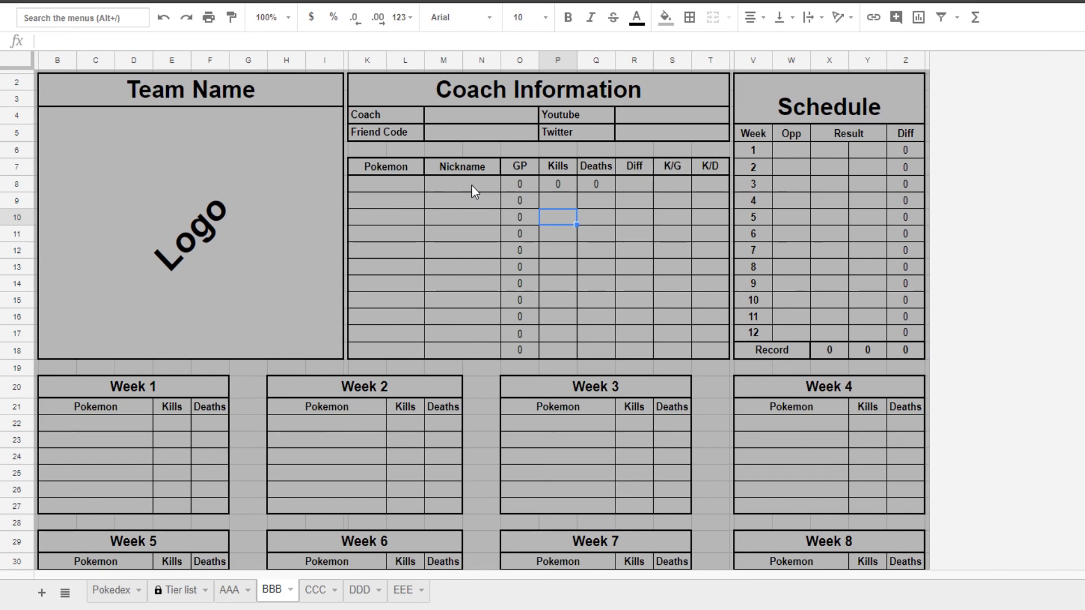
Check the highlighted weekly ranges of the P8 and Q8 formulas against the grey background
click(560, 185)
double_click(560, 185)
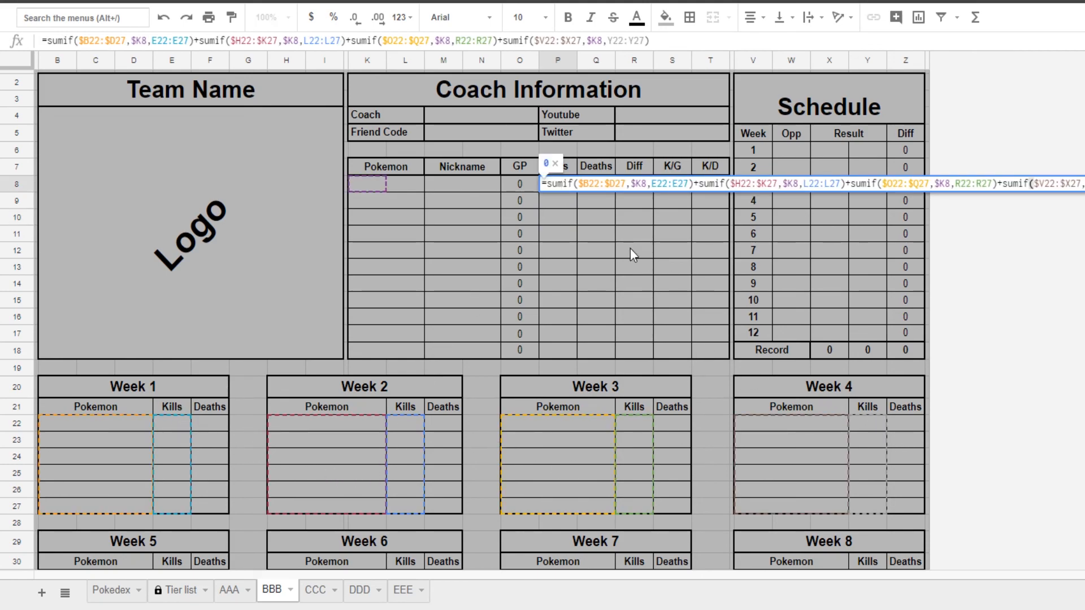
click(587, 252)
double_click(600, 185)
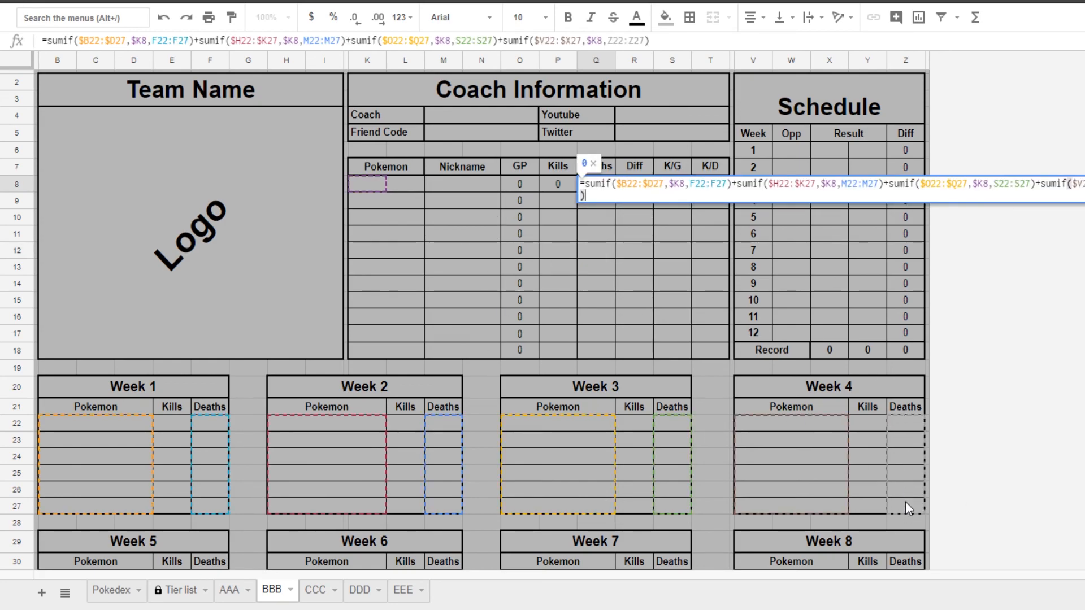
click(391, 289)
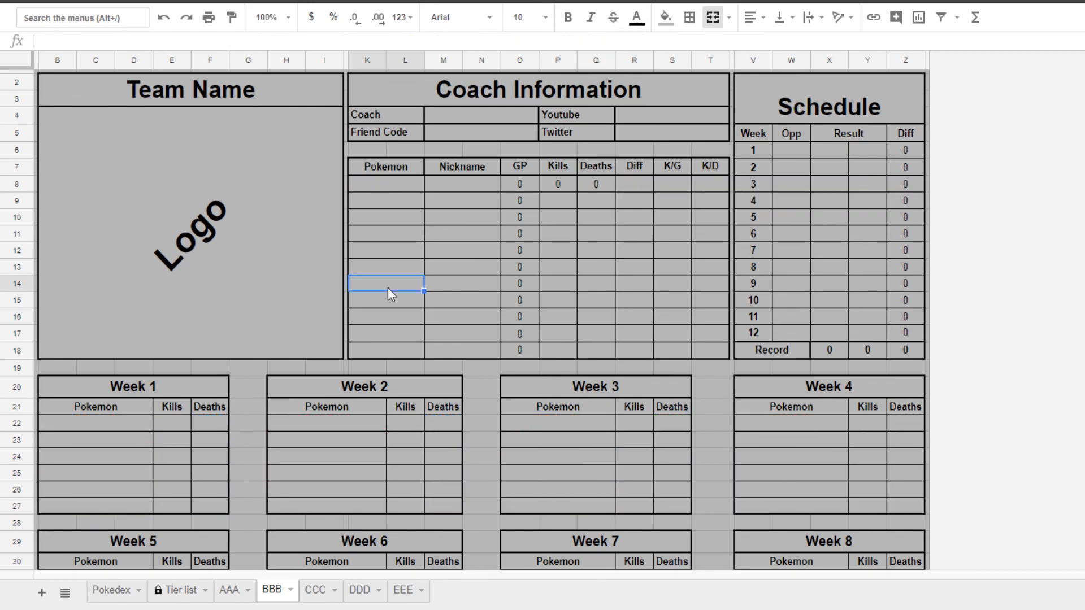
Restore the white background across the entire BBB sheet
key(ctrl+a)
click(441, 271)
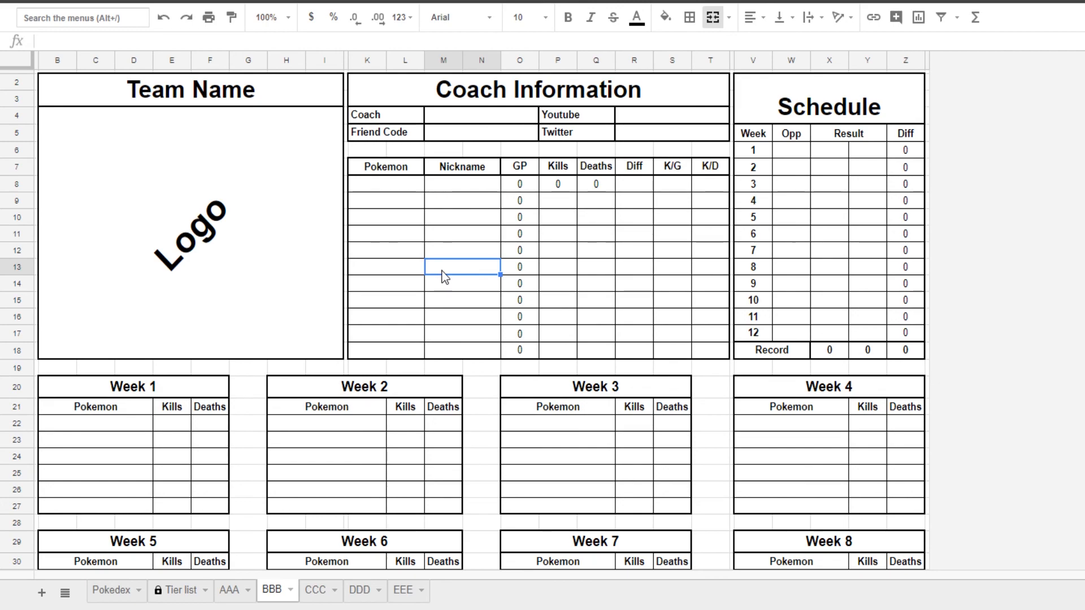
Lock the rows of the Week 1 ranges in the P8 Kills formula as $B$22:$D$27 and E$22:E$27
click(560, 185)
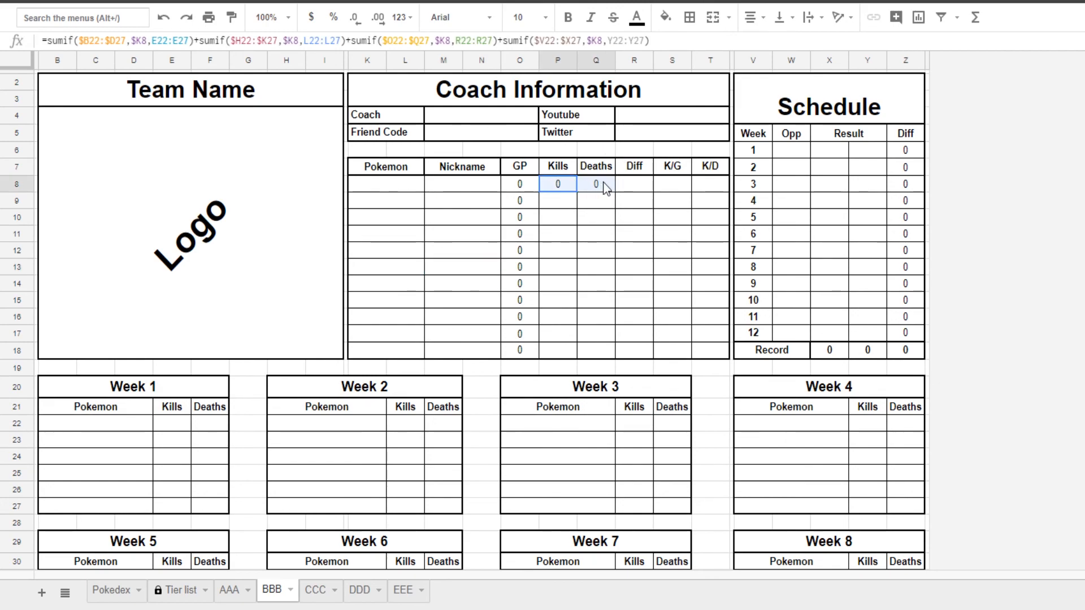
drag(555, 188, 598, 189)
click(557, 185)
click(91, 41)
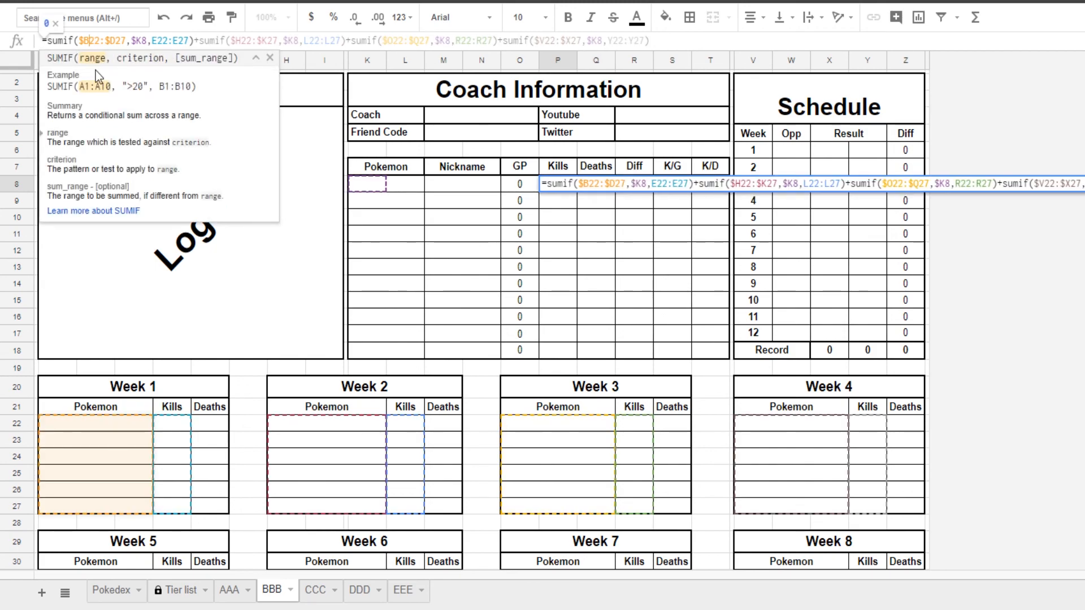
text($)
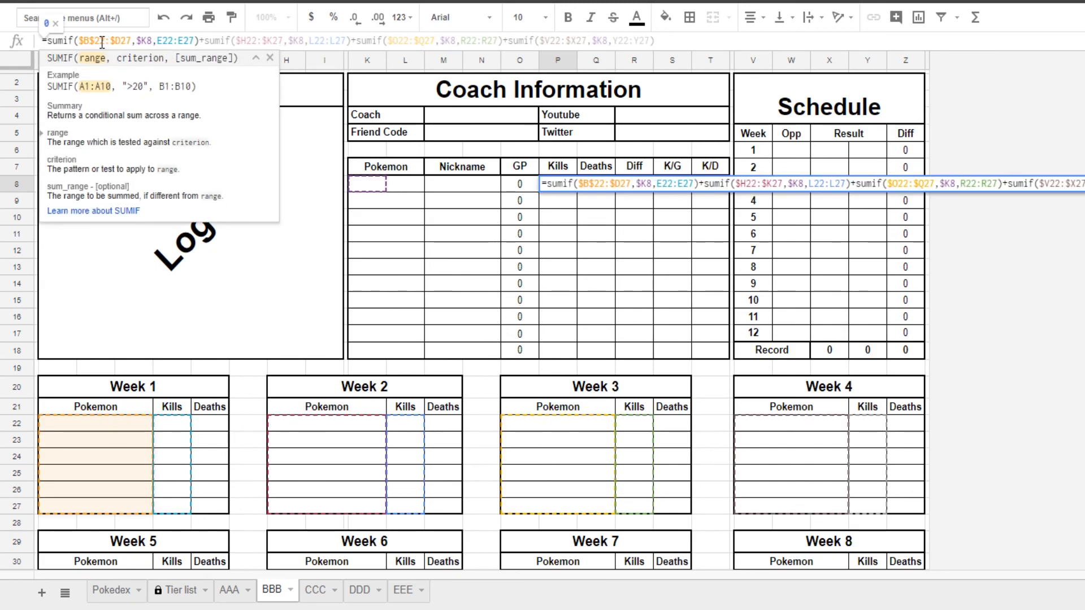
click(120, 41)
text($)
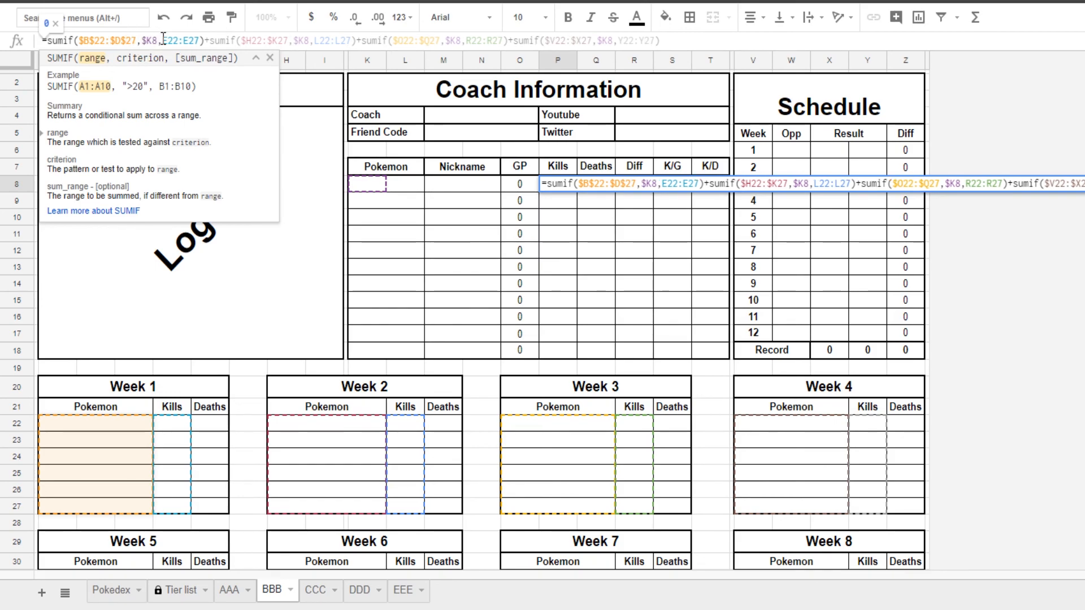
click(164, 40)
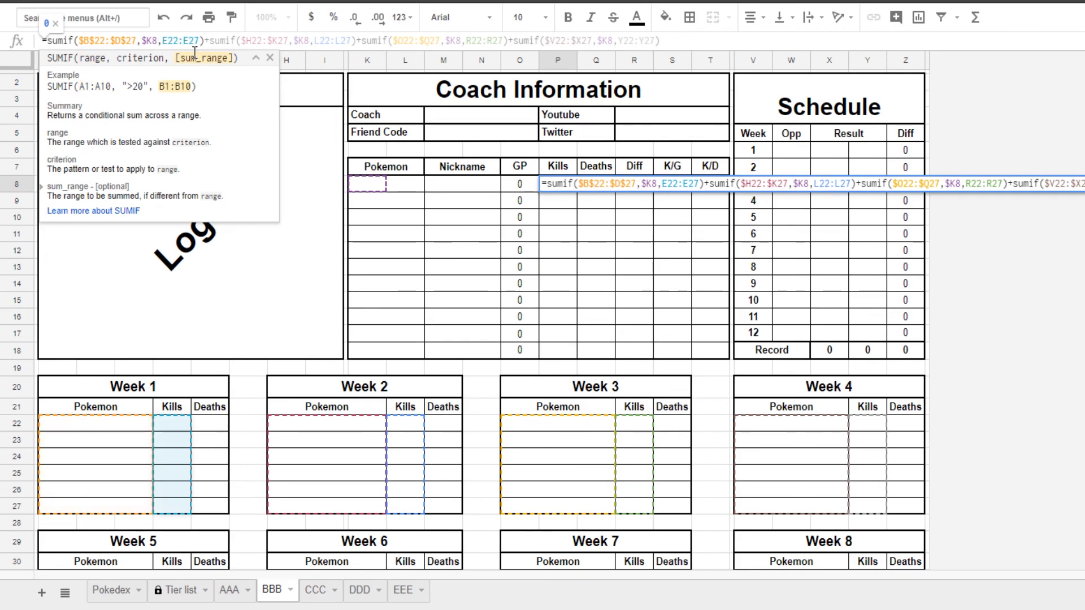
text($)
click(196, 41)
text($)
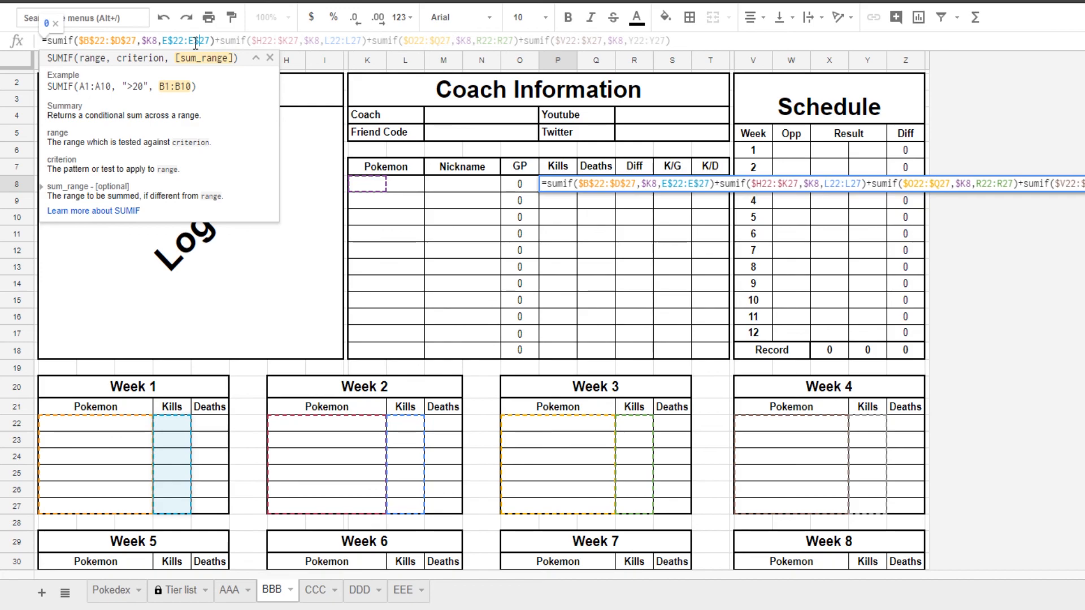
Lock the rows of the Week 2 ranges in the P8 formula as $H$22:$K$27 and L$22:L$27
click(266, 41)
text($)
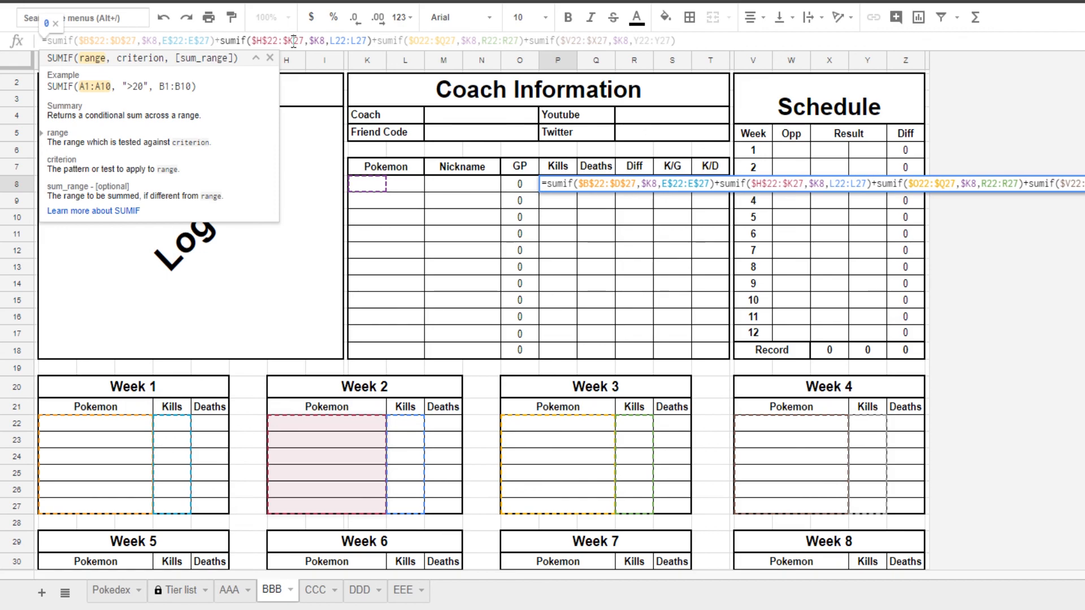
click(293, 40)
text($)
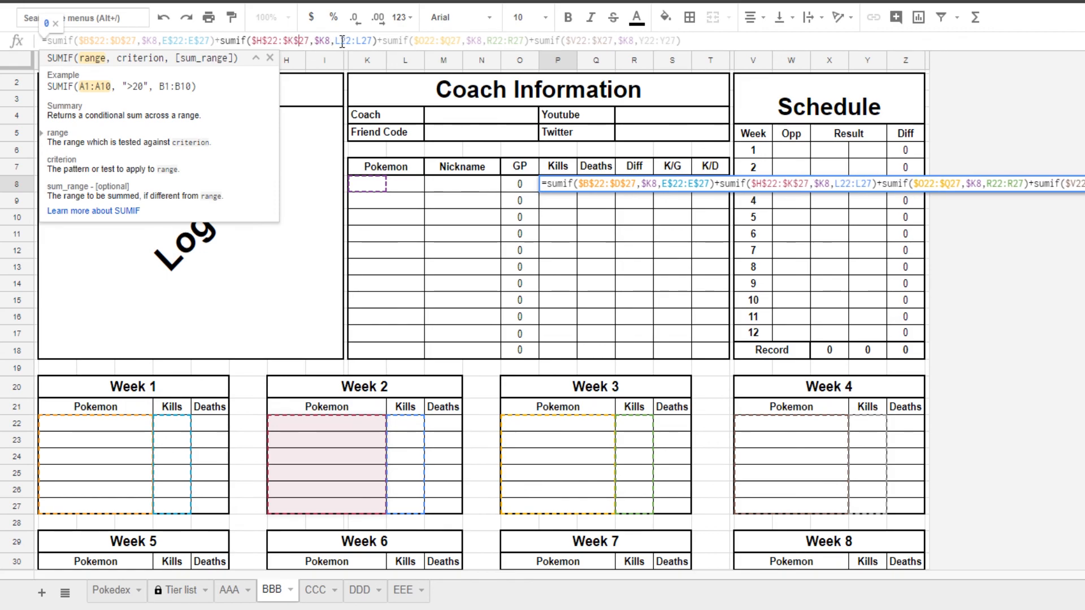
click(338, 41)
text($)
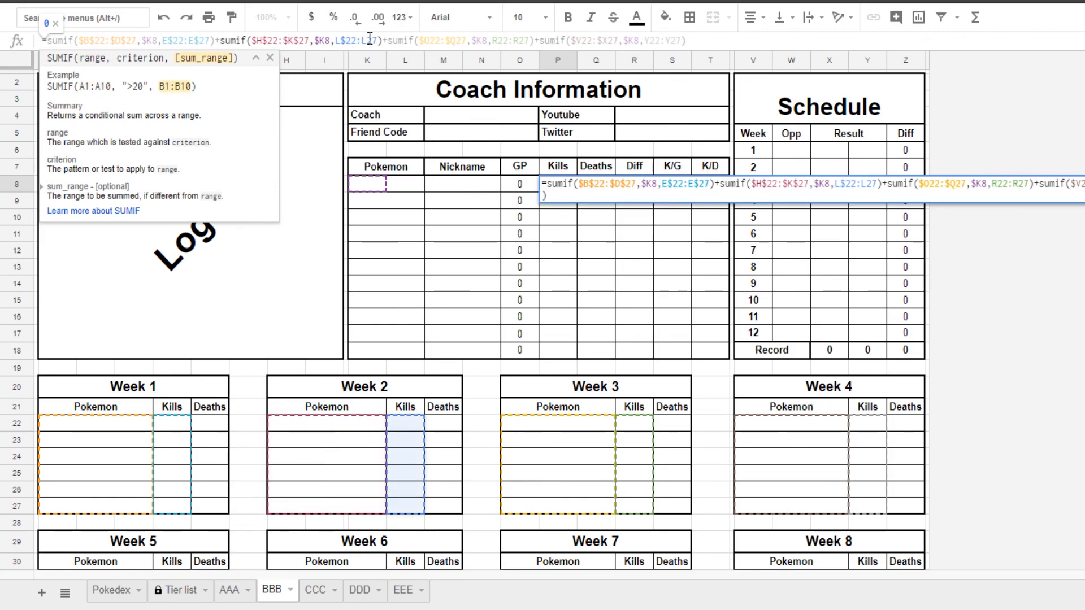
click(368, 41)
text($)
Lock the rows of the Week 3 ranges in the P8 formula as $O$22:$Q$27 and R$22:R$27
click(434, 40)
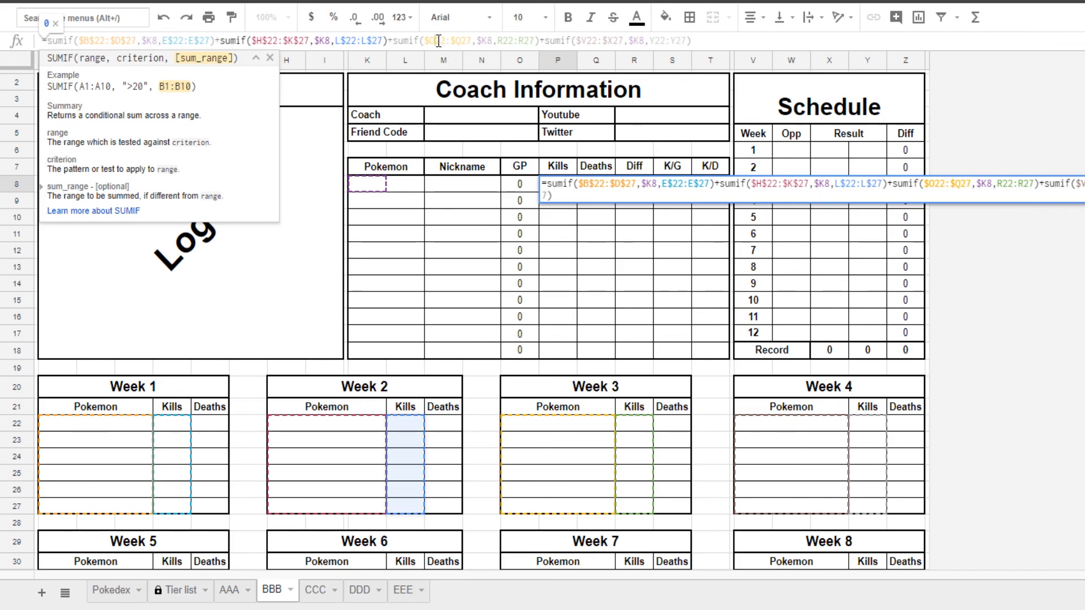
text($)
click(461, 41)
text($)
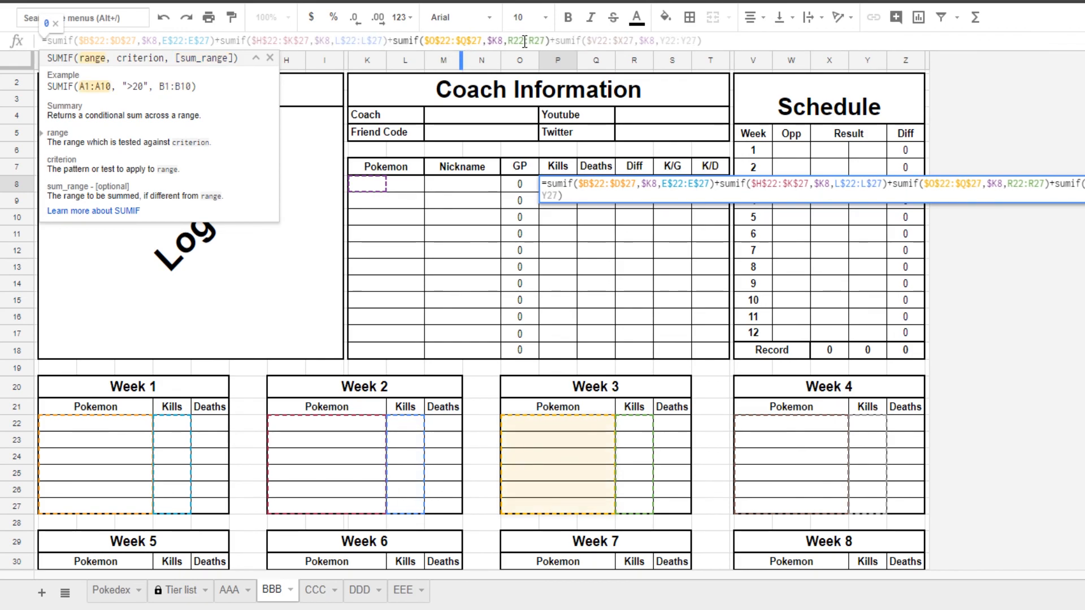
click(514, 41)
text($B$)
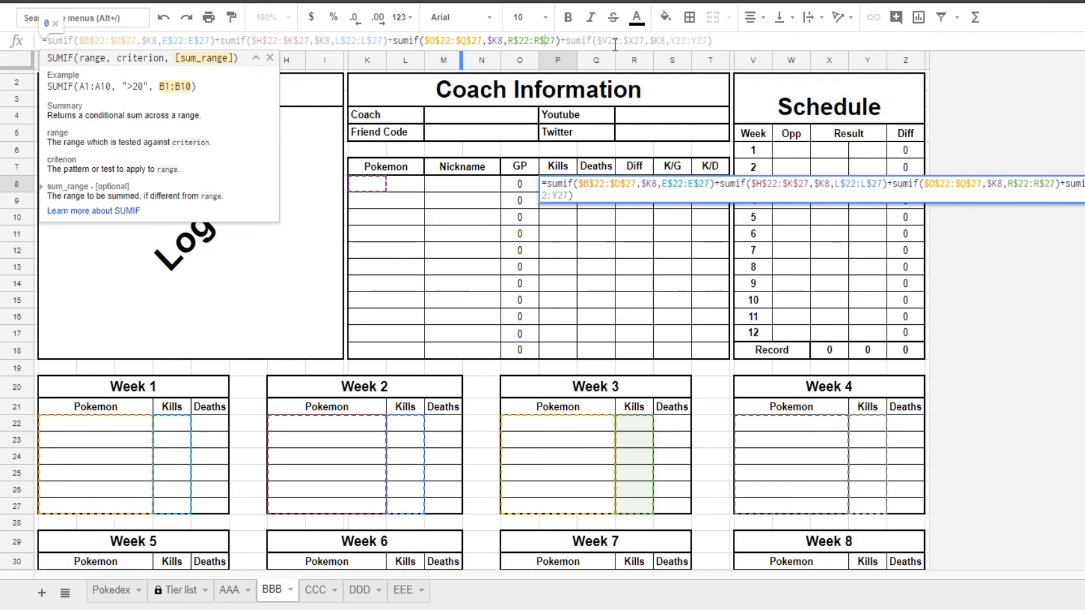
Lock the rows of the Week 4 ranges as $V$22:$X$27 and Y$22:Y$27, and commit the P8 formula
click(615, 41)
text($)
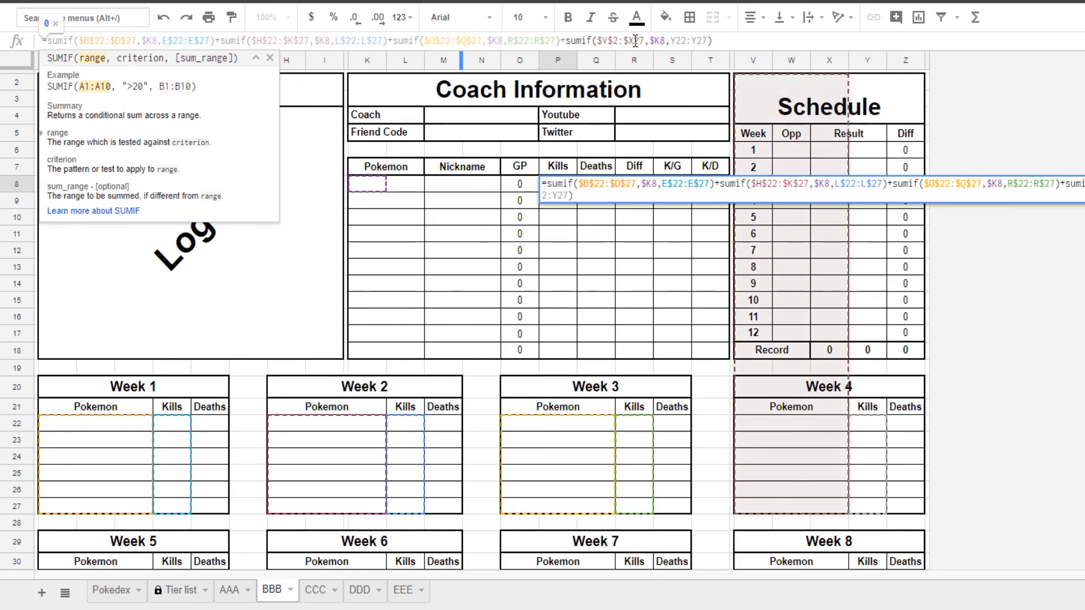
text(22:)
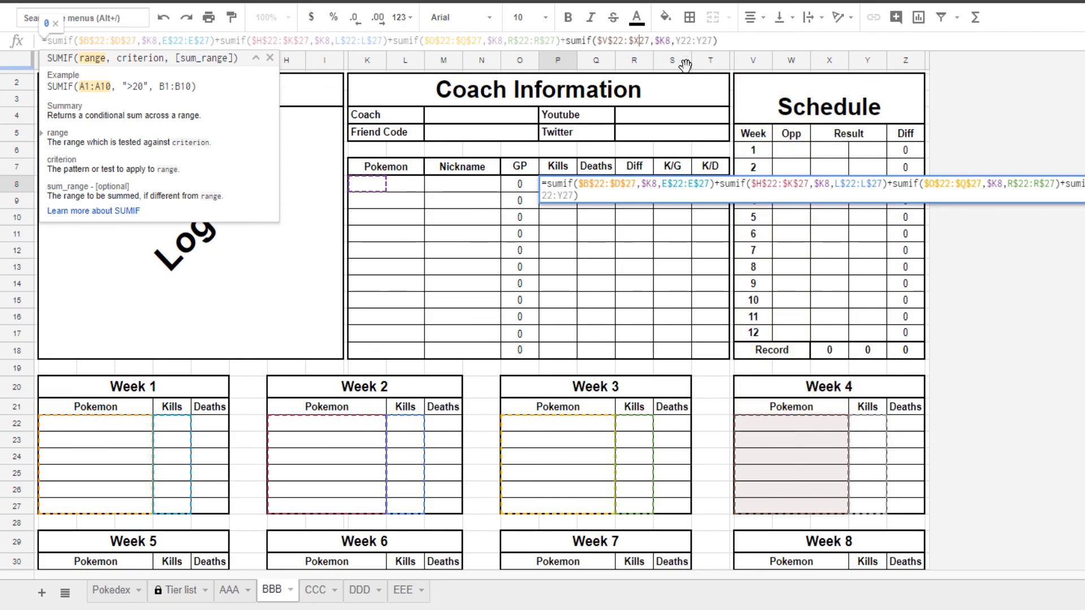
text($)
click(687, 41)
text($)
click(717, 41)
text($)
key(Return)
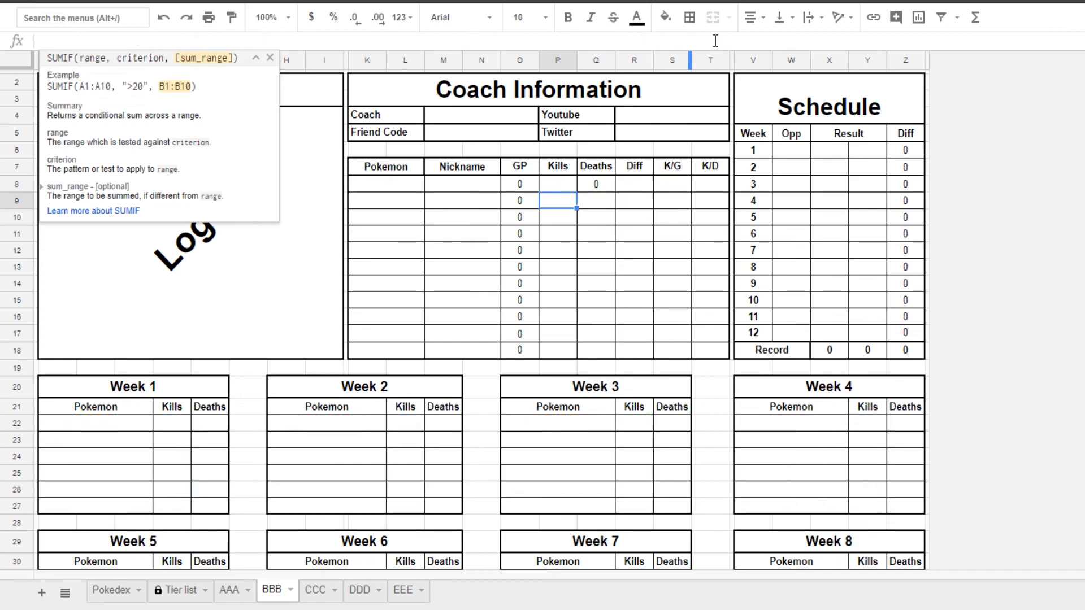
Lock the rows of the Week 1 ranges in the Q8 Deaths formula as $B$22:$D$27 and F$22:F$27
click(595, 184)
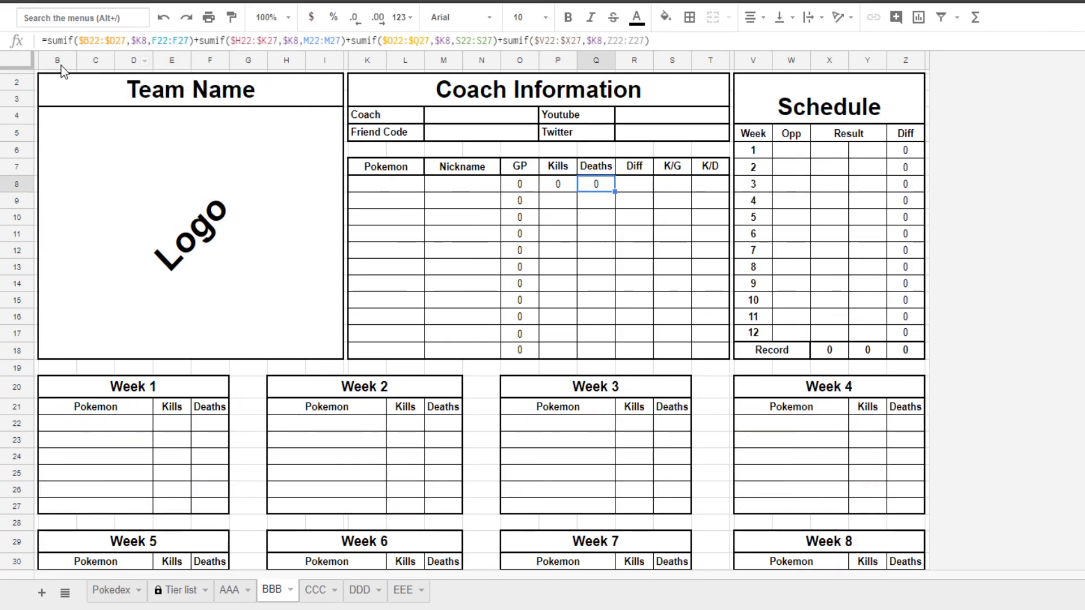
click(91, 42)
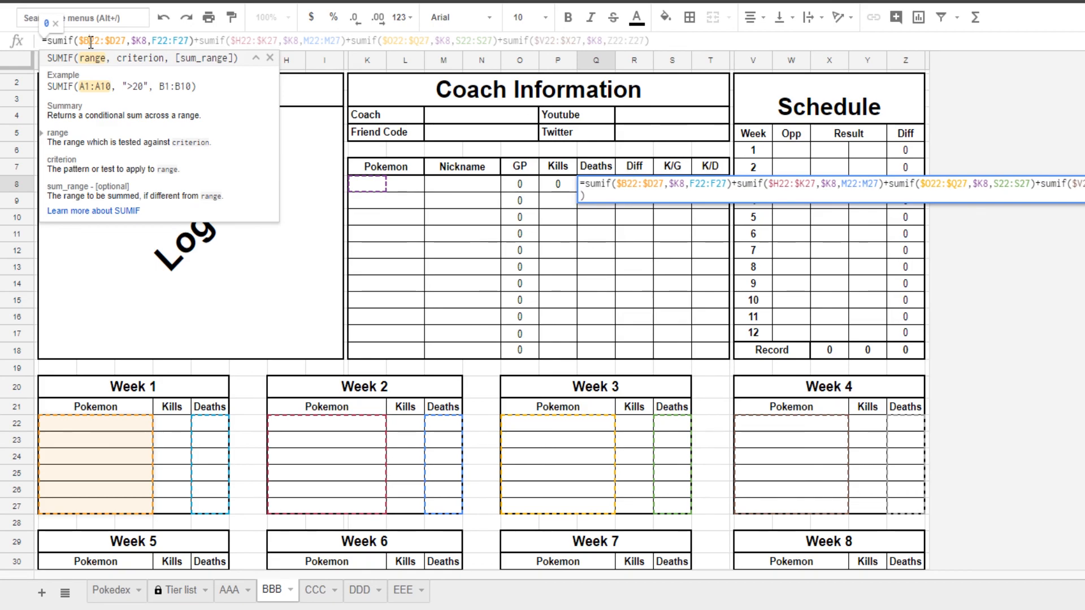
text($)
click(114, 40)
text($B)
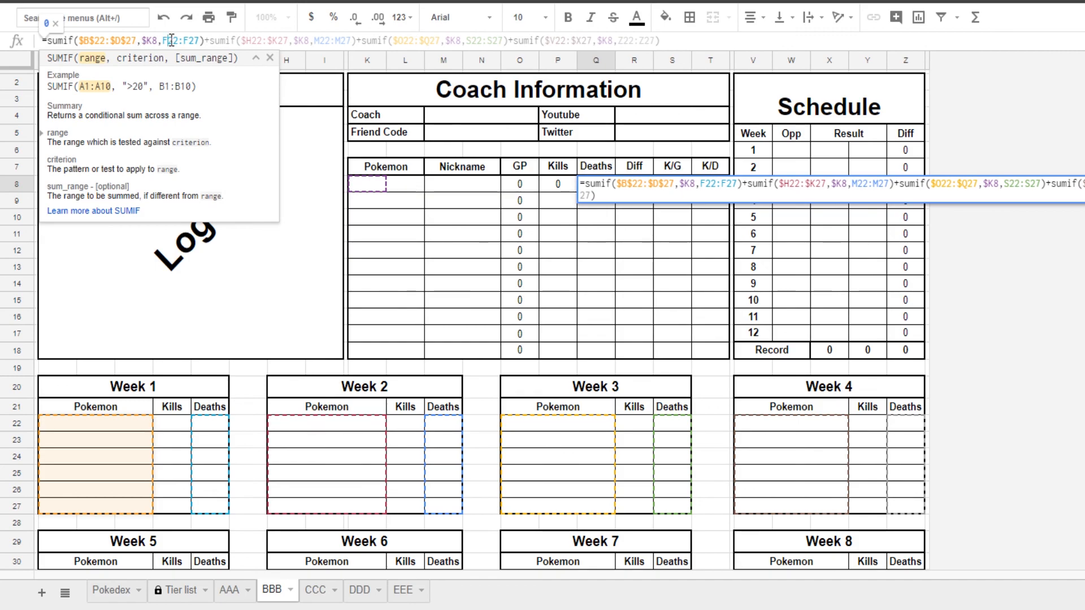
text($)
click(194, 41)
text($)
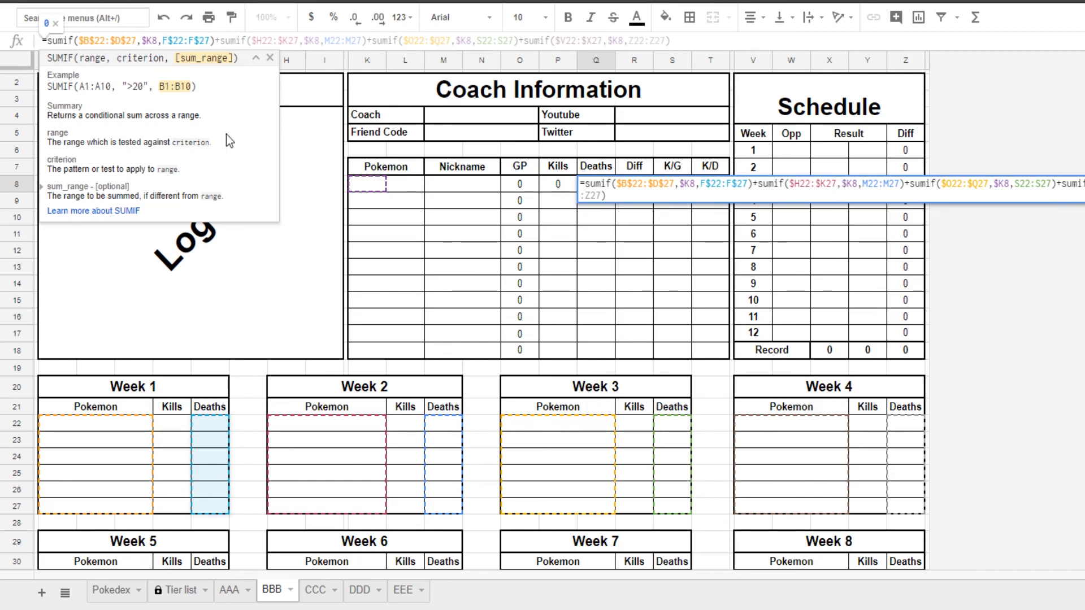
Lock the rows of the Week 2 ranges in the Q8 formula as $H$22:$K$27 and M$22:M$27
click(330, 41)
text($)
click(355, 40)
text($)
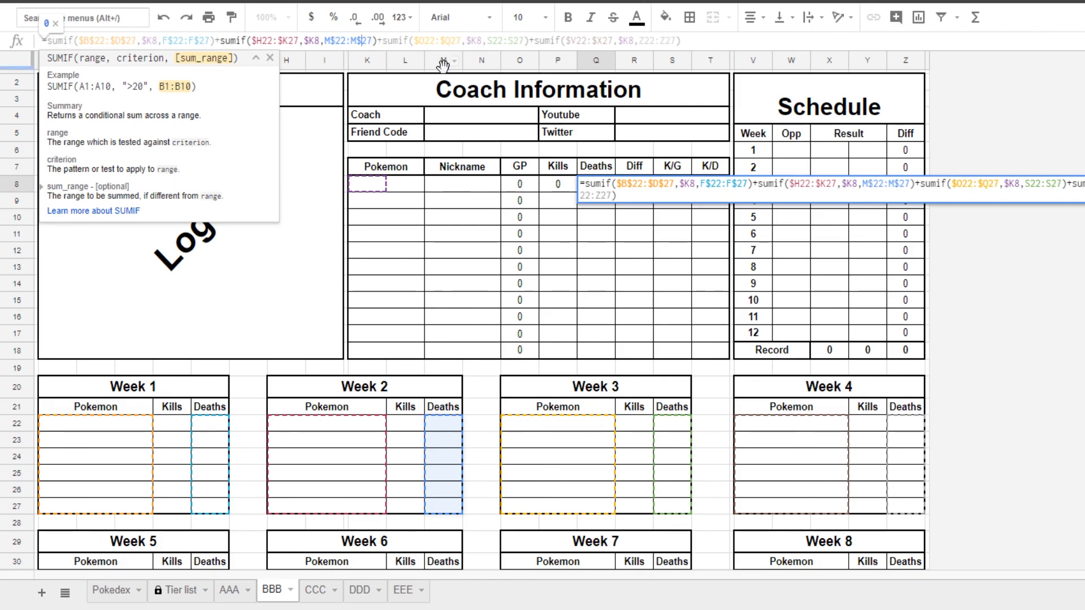
click(287, 40)
text($B)
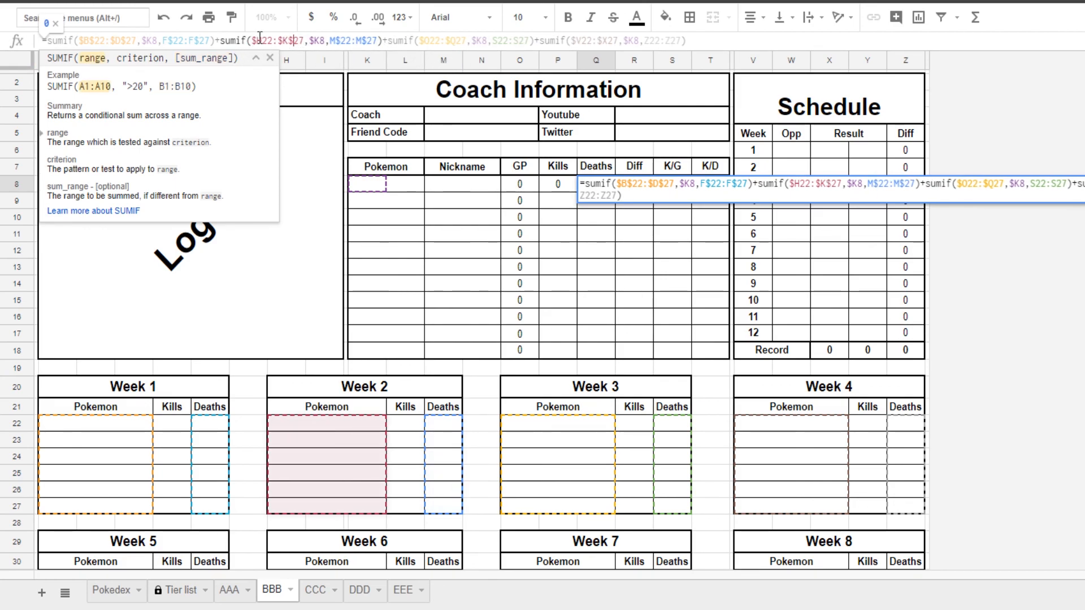
text($)
Lock the rows of the Week 3 ranges in the Q8 formula as $O$22:$Q$27 and S$22:S$27
click(432, 41)
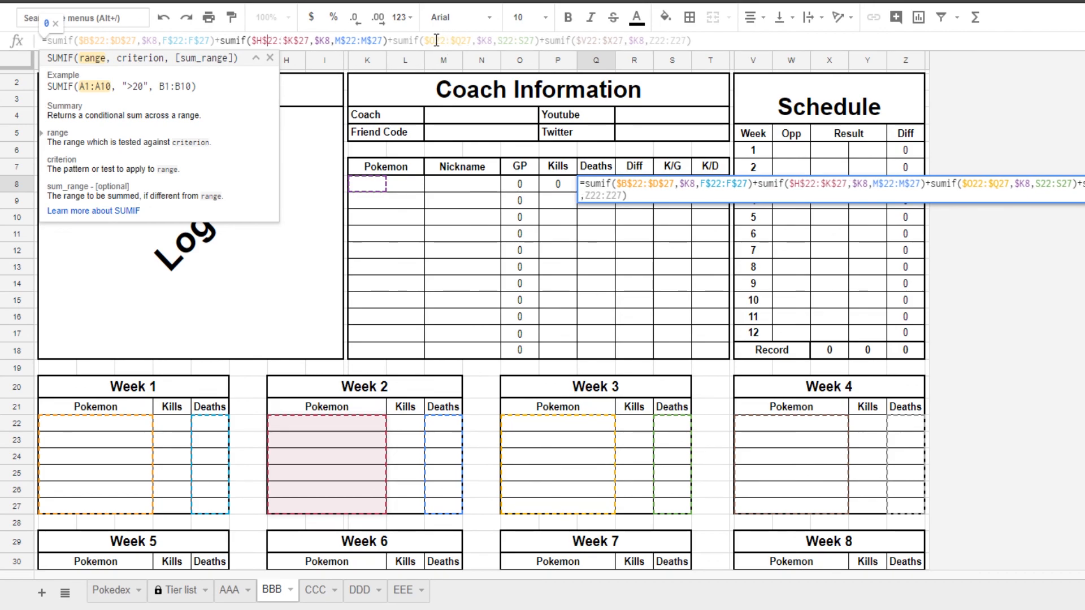
text($B$)
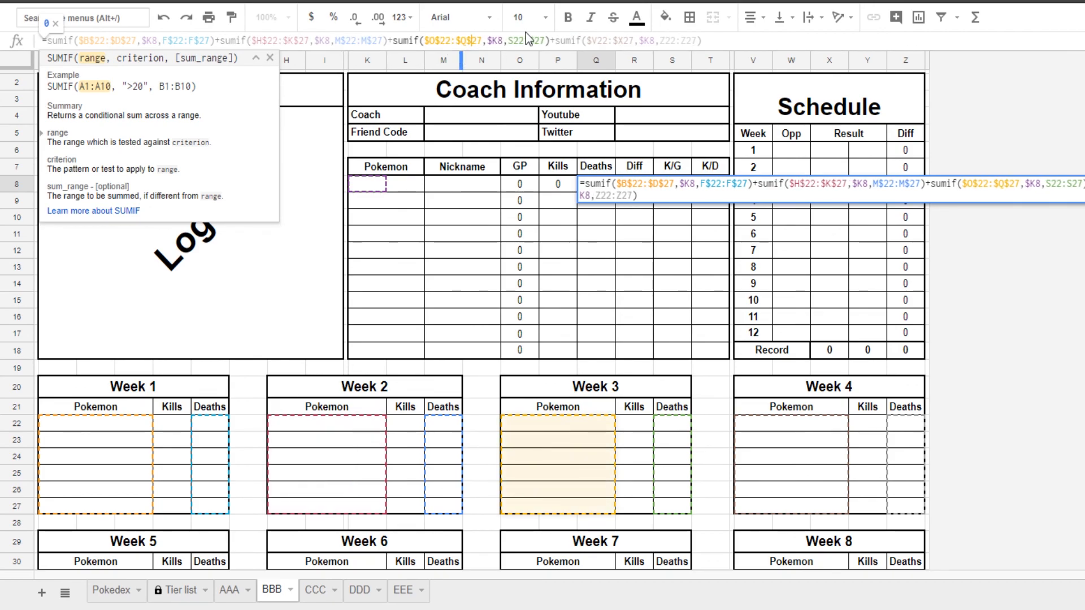
click(512, 40)
text($)
click(540, 41)
text($)
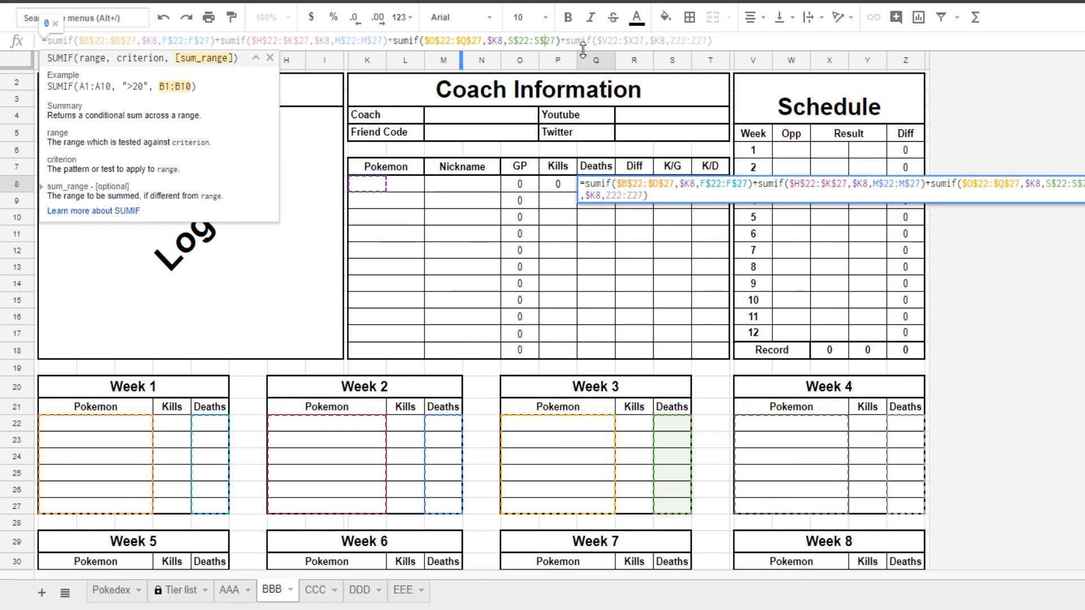
Lock the rows of the Week 4 ranges as $V$22:$X$27 and Z$22:Z$27, and commit the Q8 formula
click(604, 41)
text($)
click(641, 40)
text($)
click(687, 40)
text($)
click(712, 41)
text($)
key(Return)
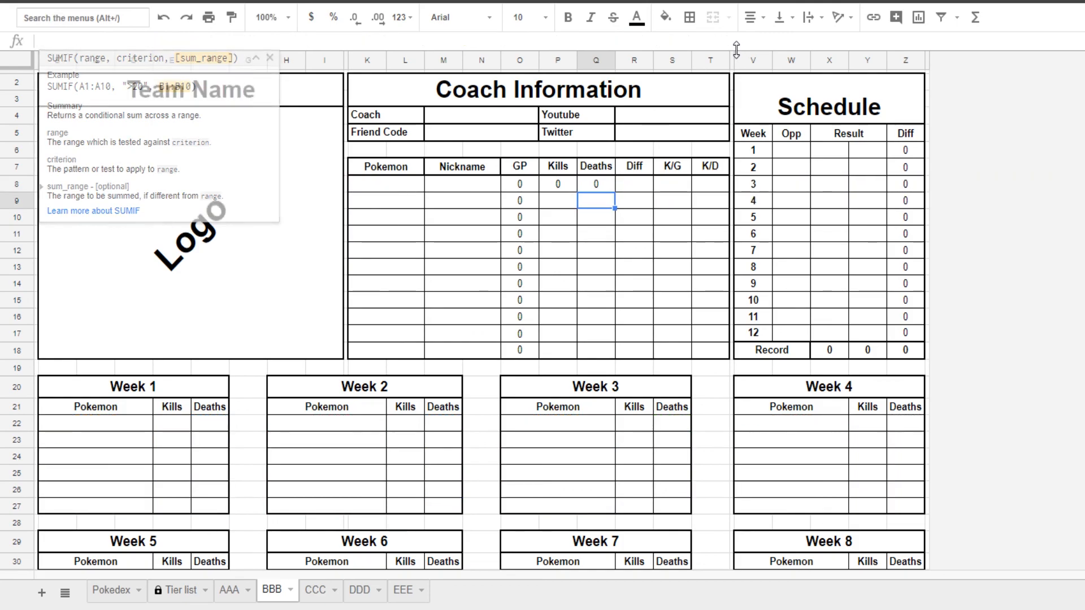
Fill the Kills and Deaths formulas from P8:Q8 down through row 18
drag(556, 184, 605, 191)
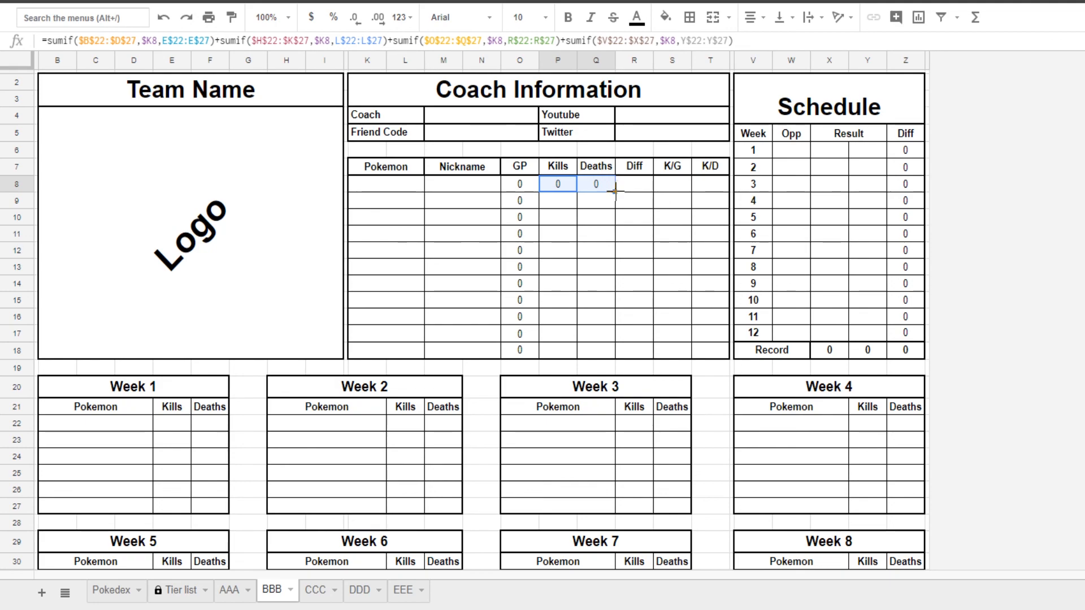
drag(615, 191, 614, 351)
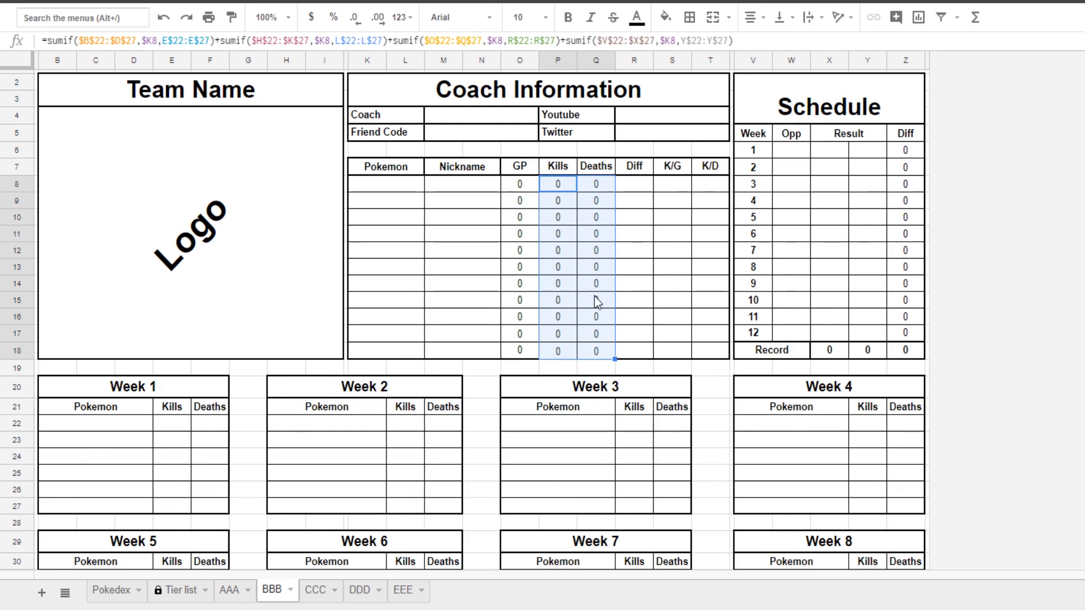
click(689, 17)
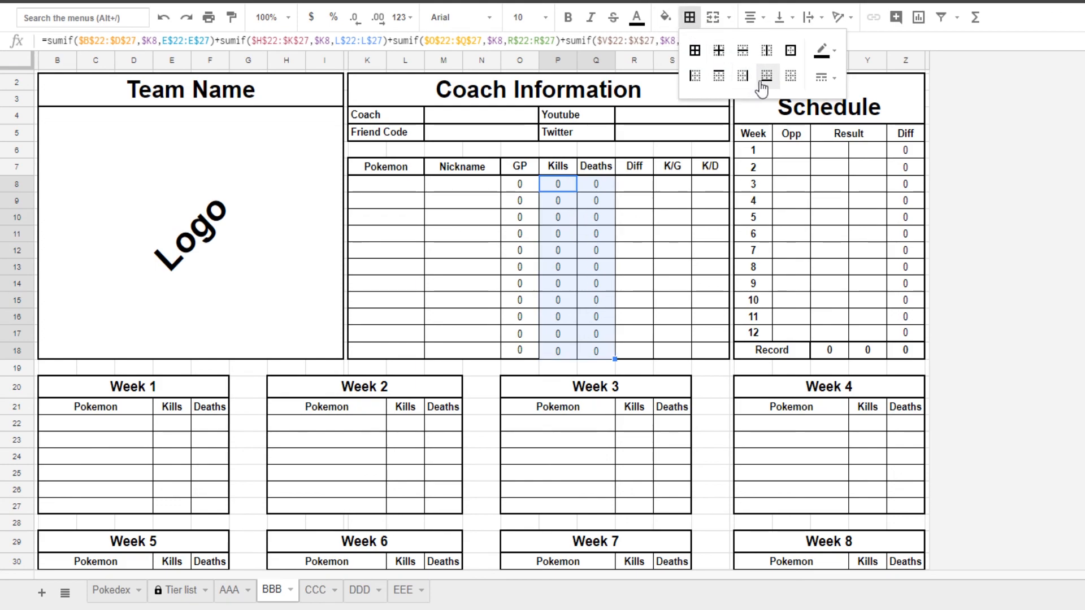
click(587, 217)
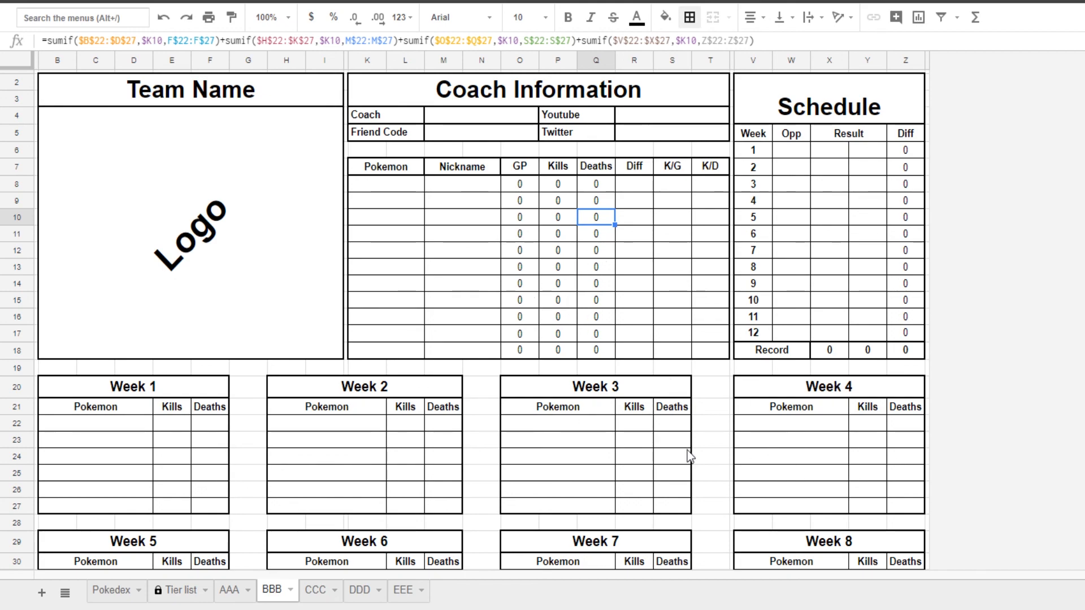
Enter test Pokemon in the Coach Information roster: Azumaril in row 8, Celebi in row 13 and Zygarde in row 17
click(392, 187)
text(Azumaril)
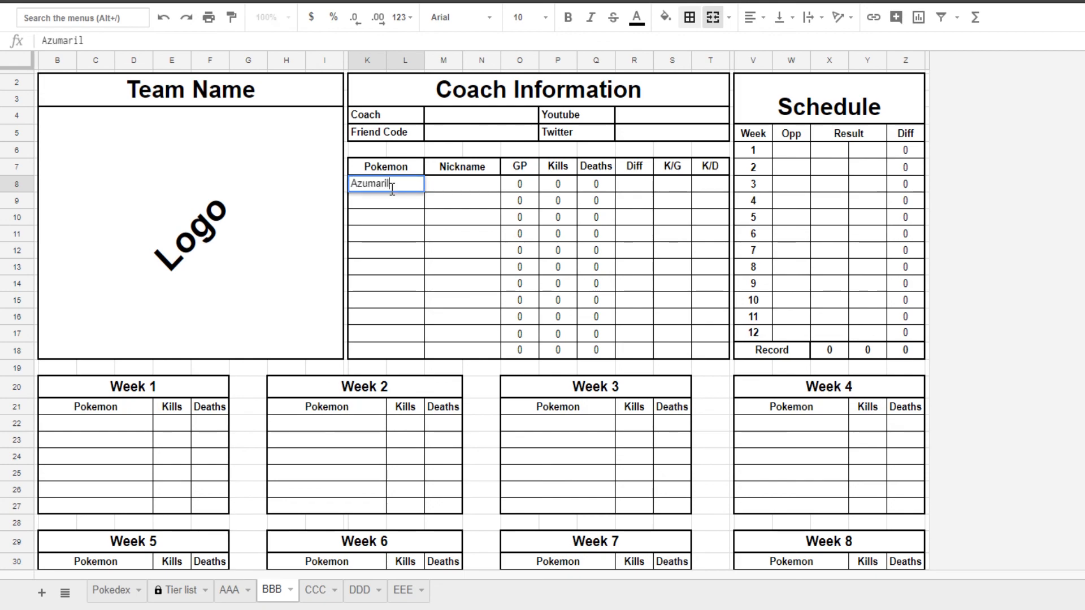
key(Return)
click(374, 268)
text(Celebi)
key(Return)
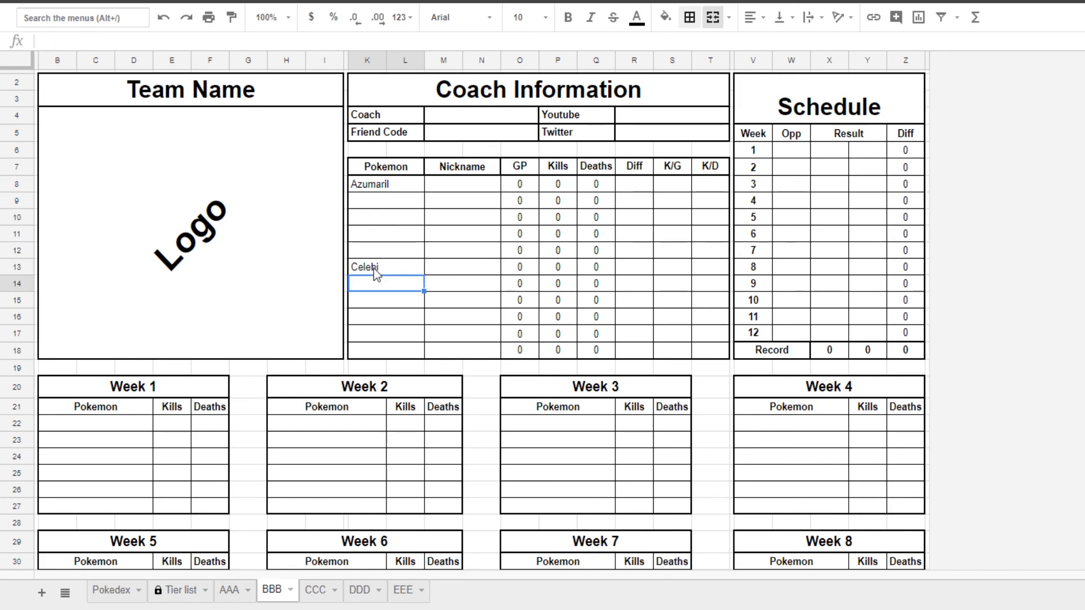
click(370, 331)
text(Zygarde)
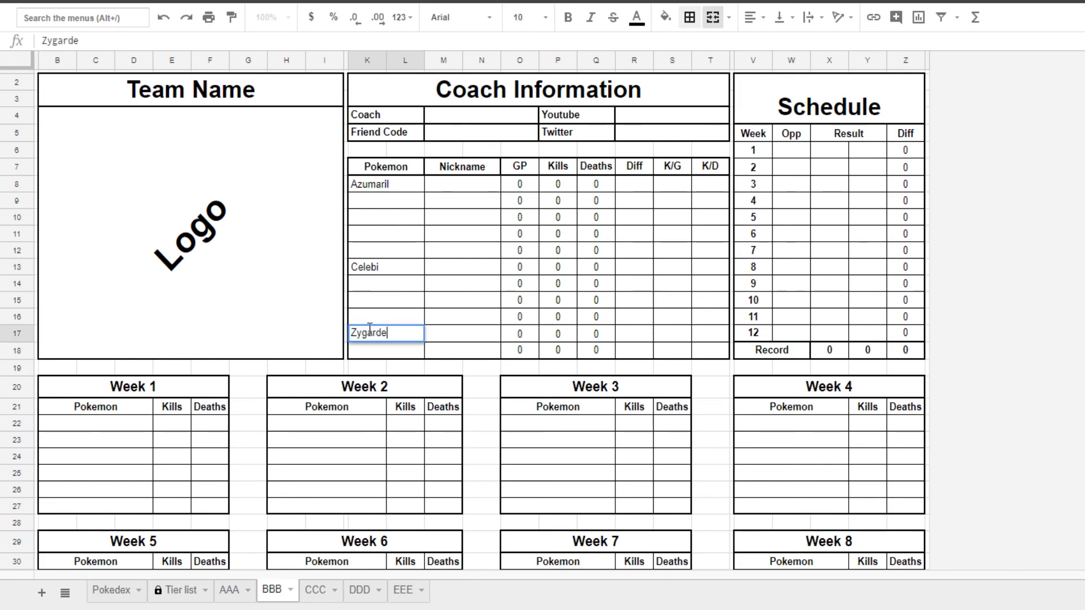
key(Return)
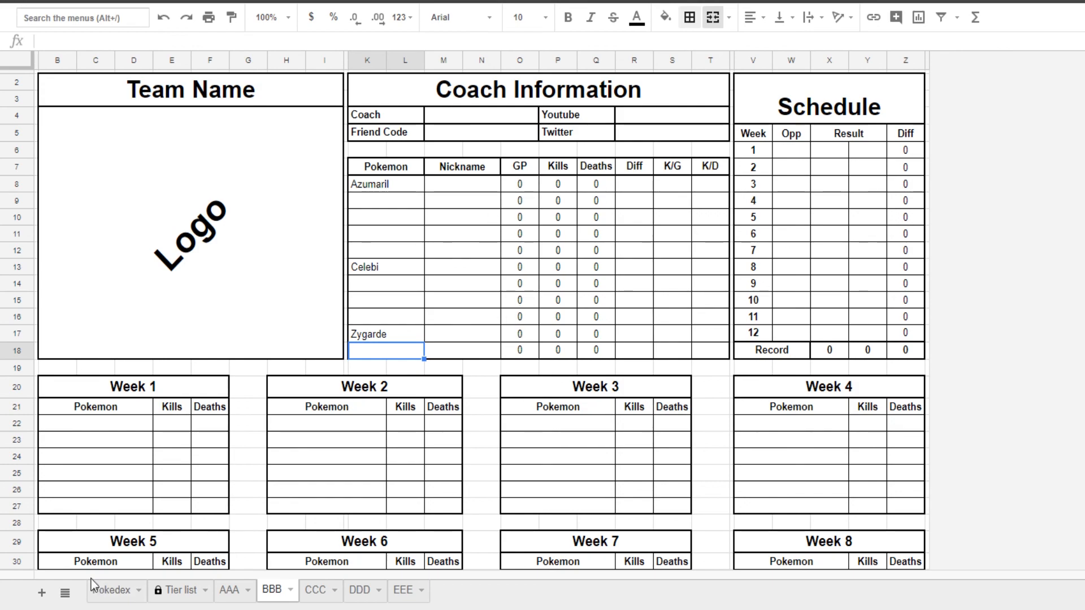
Enter Azumaril as a Week 1 Pokemon in row 23 and Celebi as a Week 2 Pokemon in row 25
click(97, 442)
text(Azumaril)
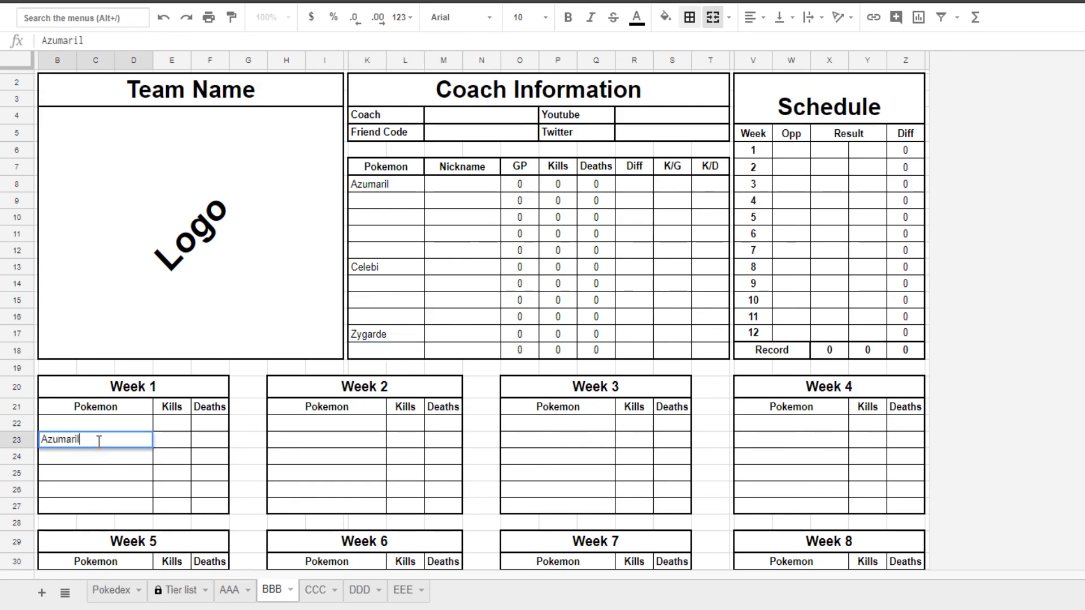
key(Tab)
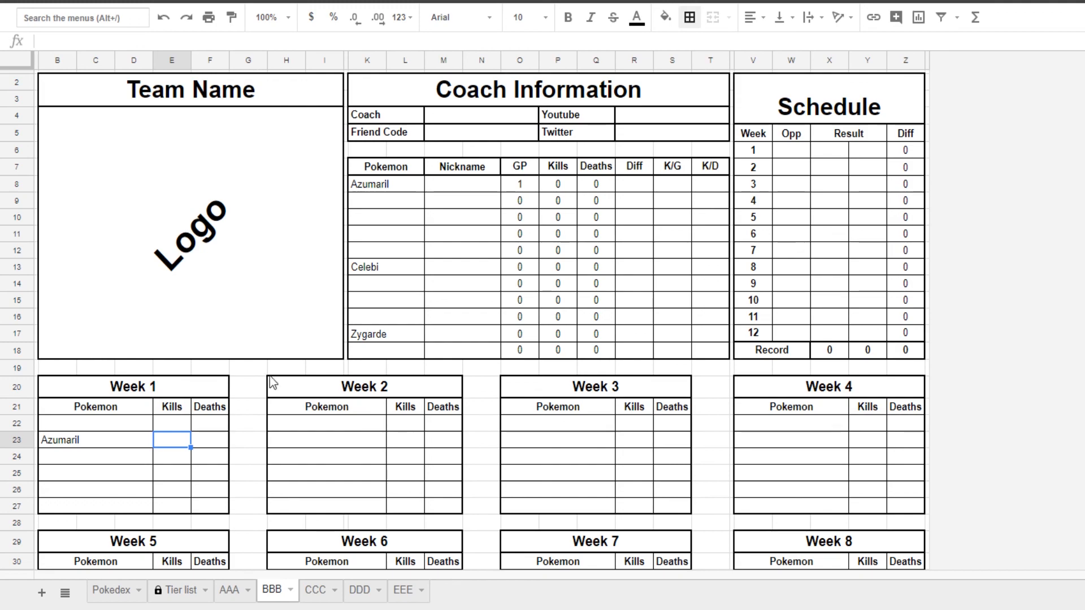
click(305, 475)
text(X)
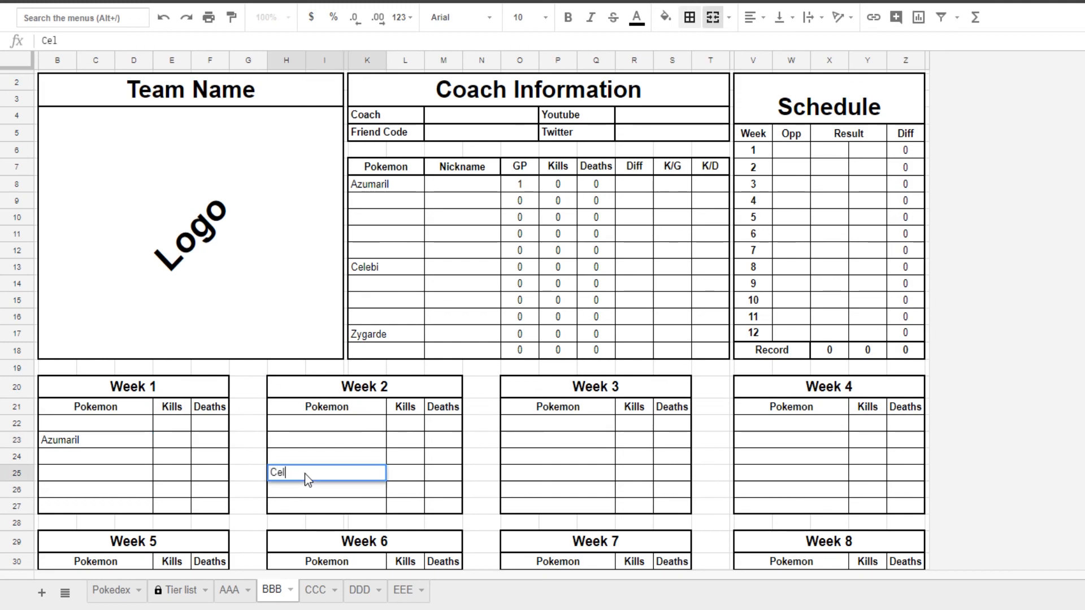
key(BackSpace)
key(BackSpace)
key(BackSpace)
text(lebi)
key(Tab)
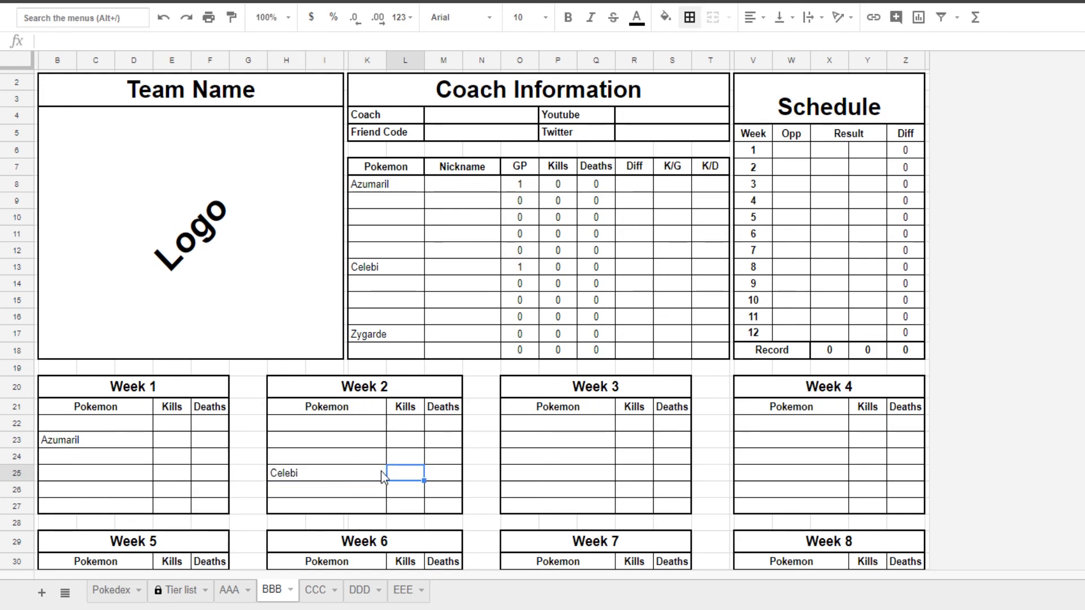
Enter Zygarde as a Week 4 Pokemon in row 22
click(566, 443)
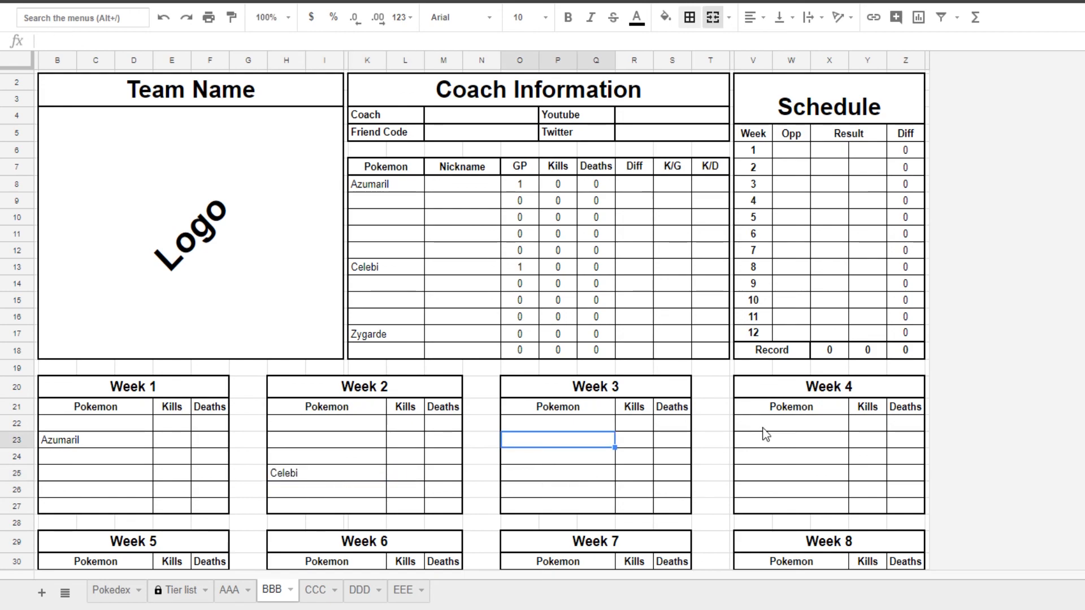
click(779, 426)
text(arde)
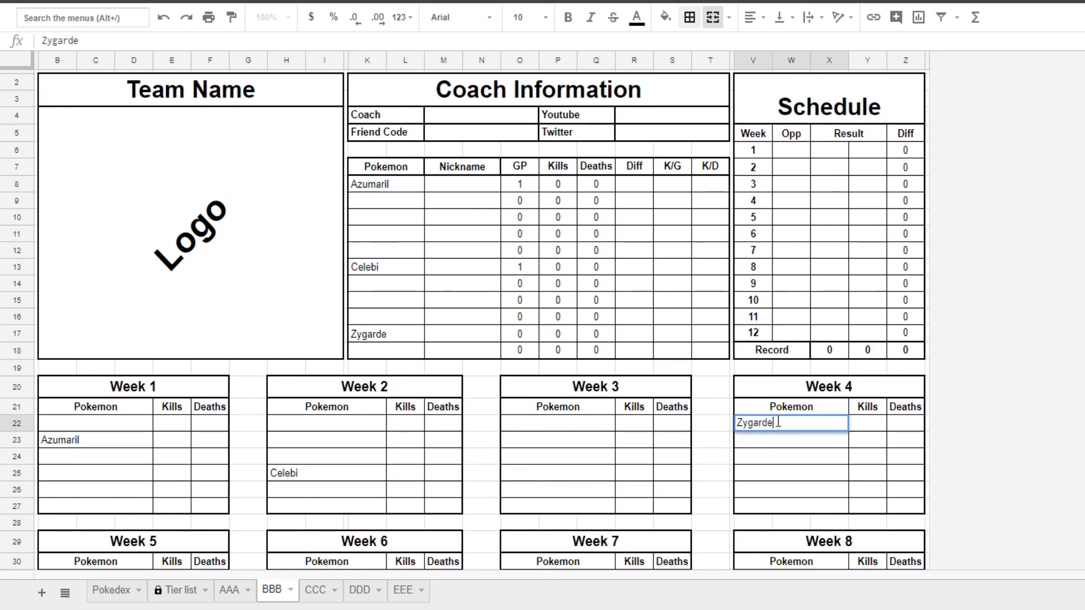
key(Tab)
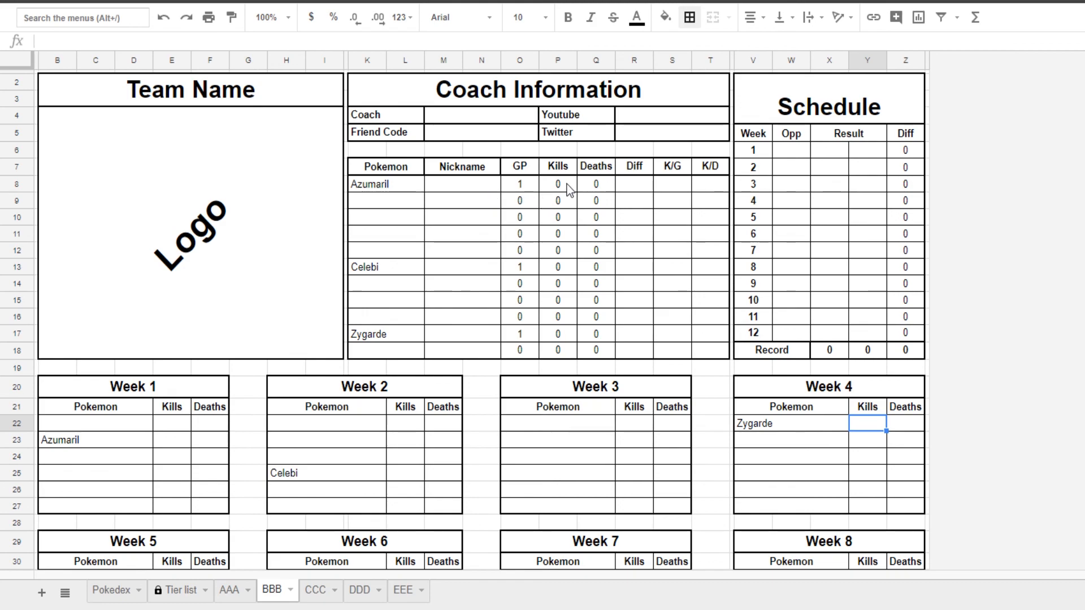
Correct the spelling to Azumarill in both the roster's row 8 and the Week 1 table
double_click(399, 187)
text(l)
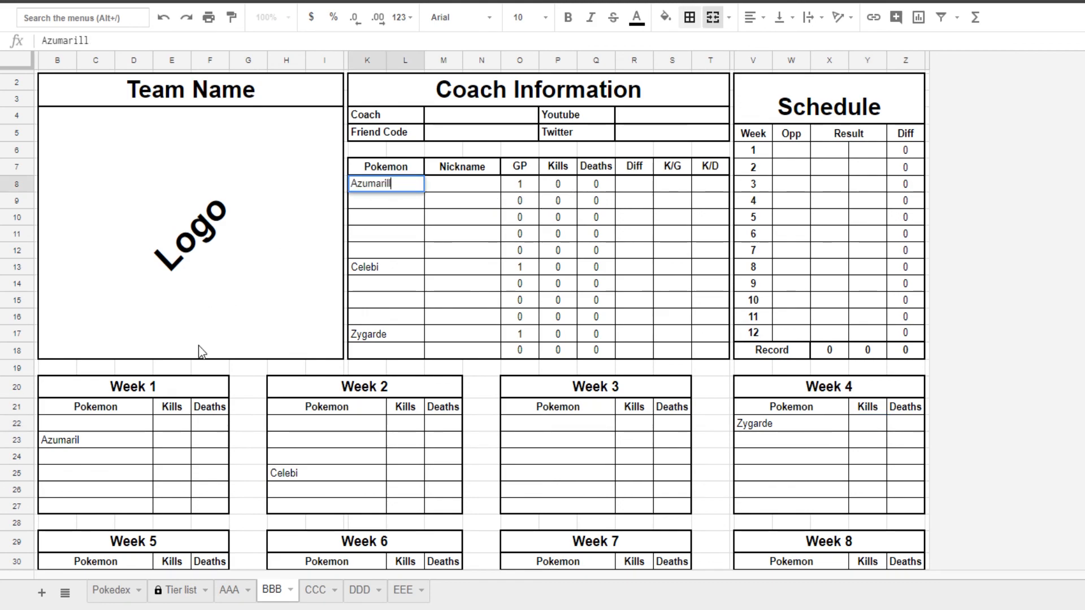
double_click(103, 441)
text(l)
key(Tab)
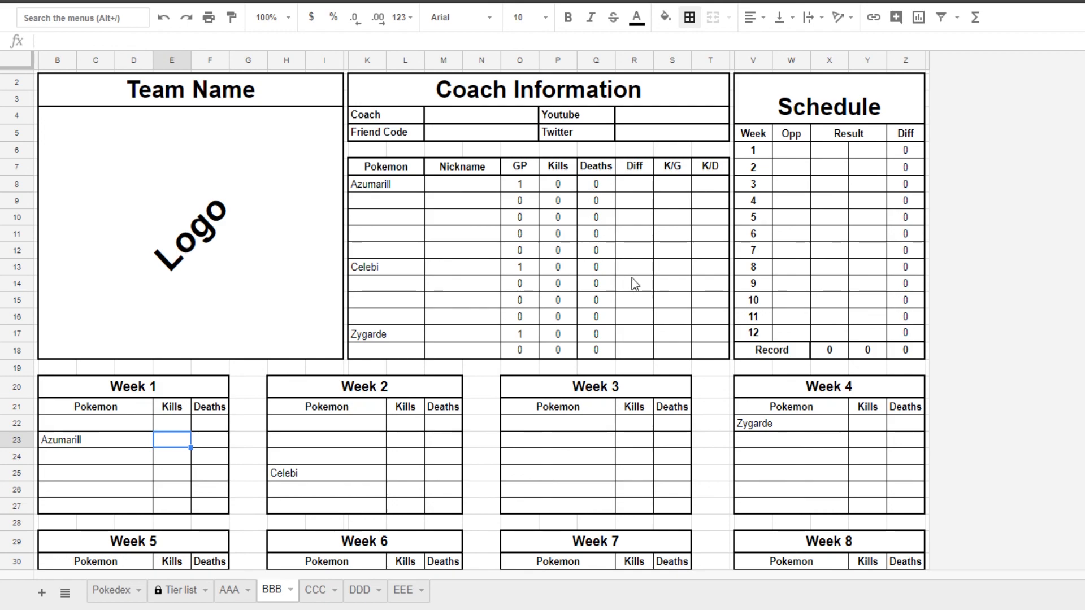
Record 3 kills and 1 death for Azumarill in the Week 1 table
text(3)
key(Tab)
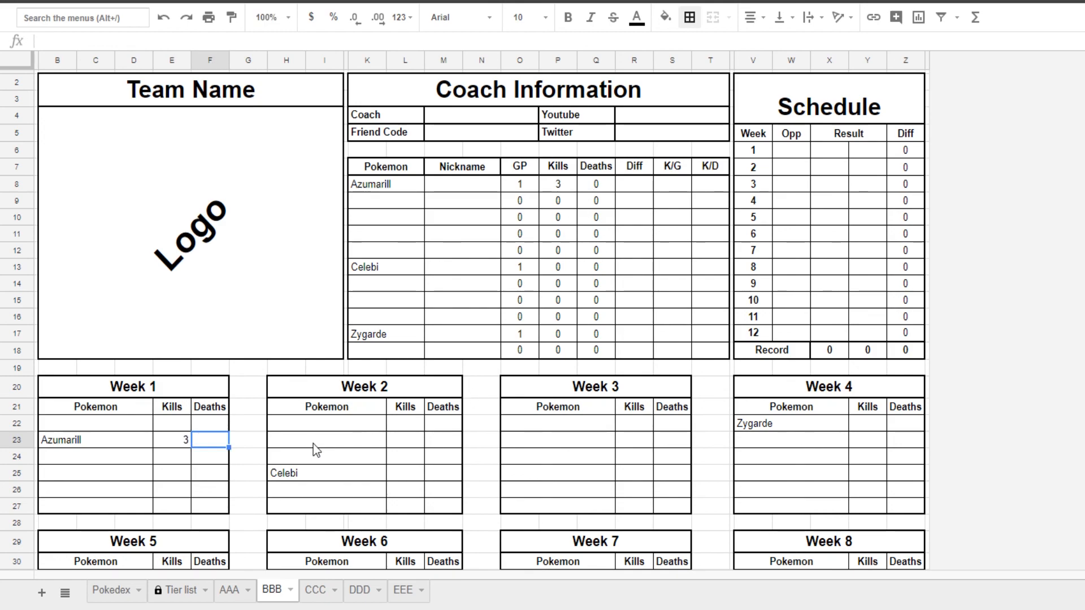
text(1)
key(Tab)
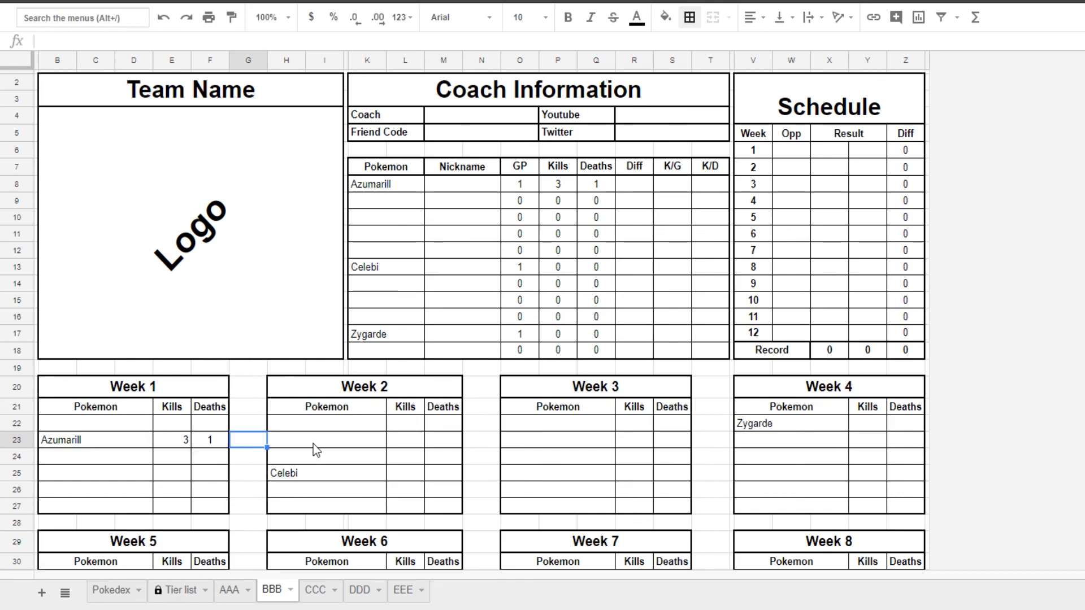
Record 5 kills and 2 deaths for Celebi in the Week 2 table
click(399, 465)
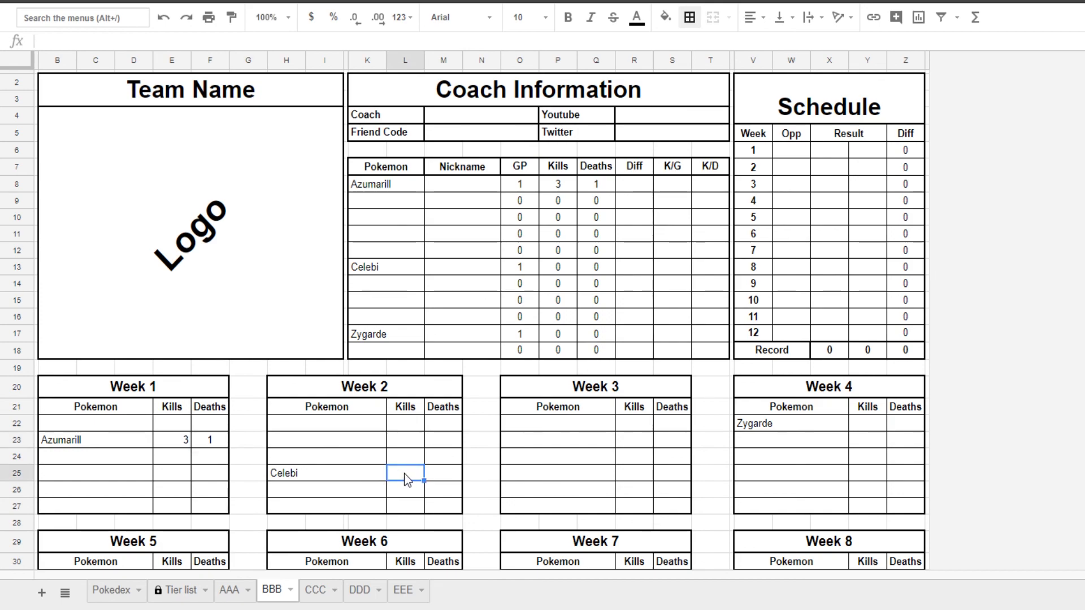
text(5)
key(Tab)
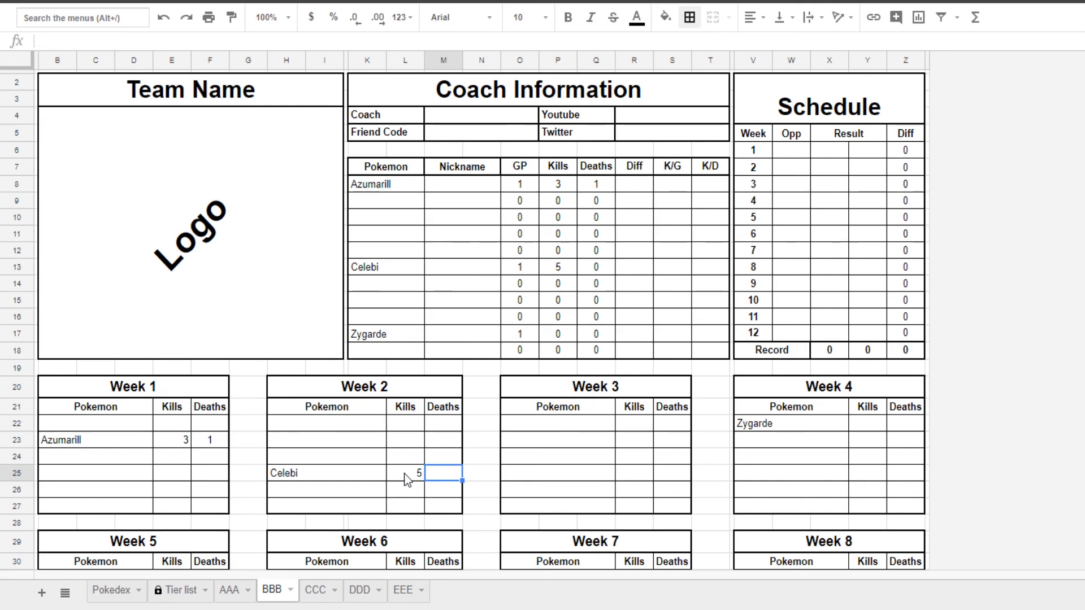
text(2)
key(Tab)
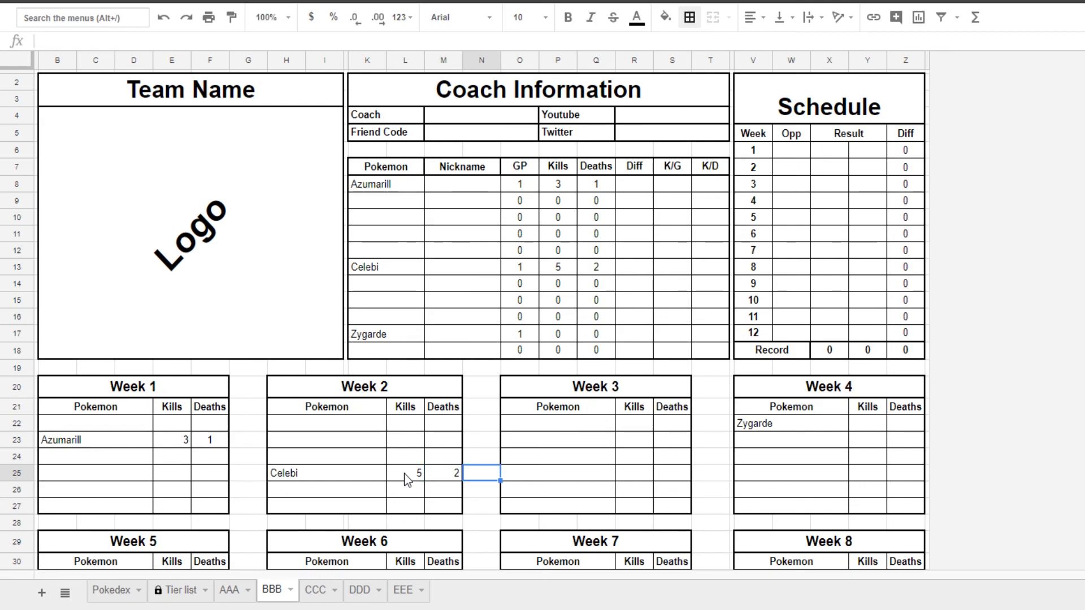
Record 1 kill and 8 deaths for Zygarde in the Week 4 table
click(858, 426)
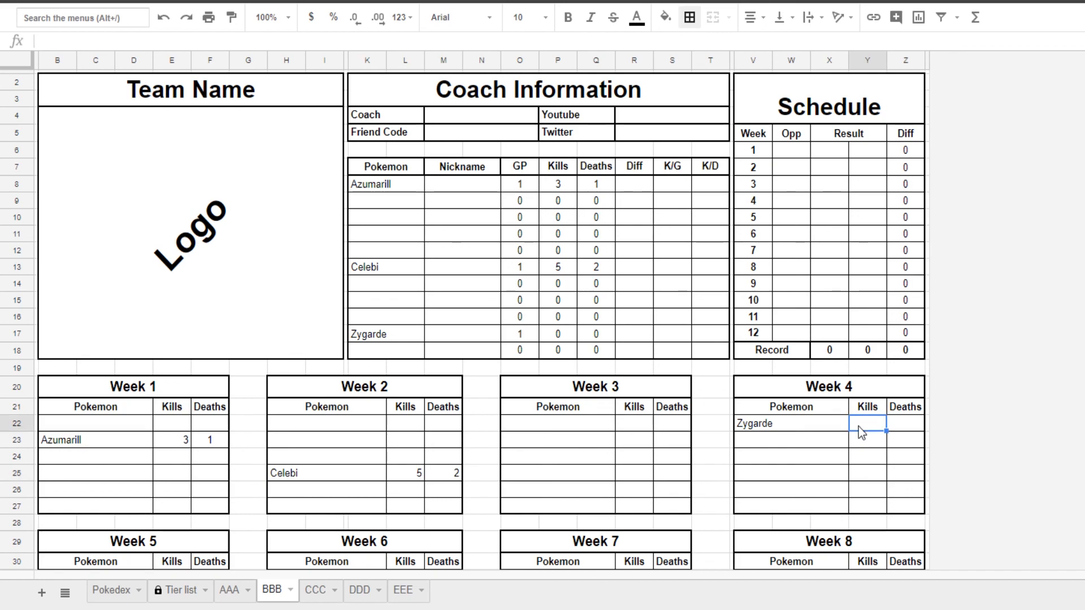
text(1)
key(Tab)
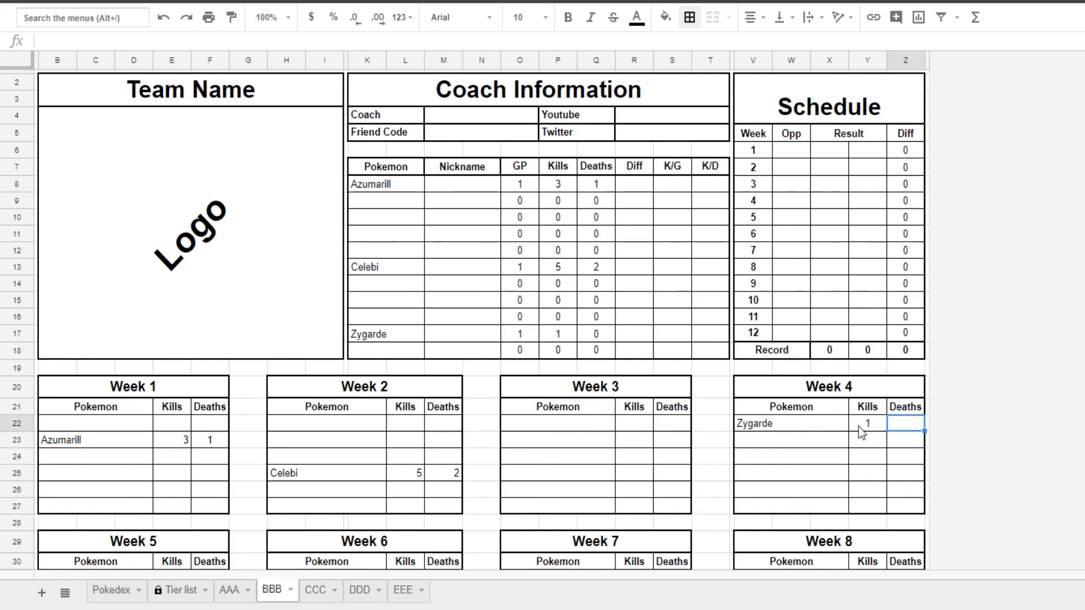
text(8)
key(Return)
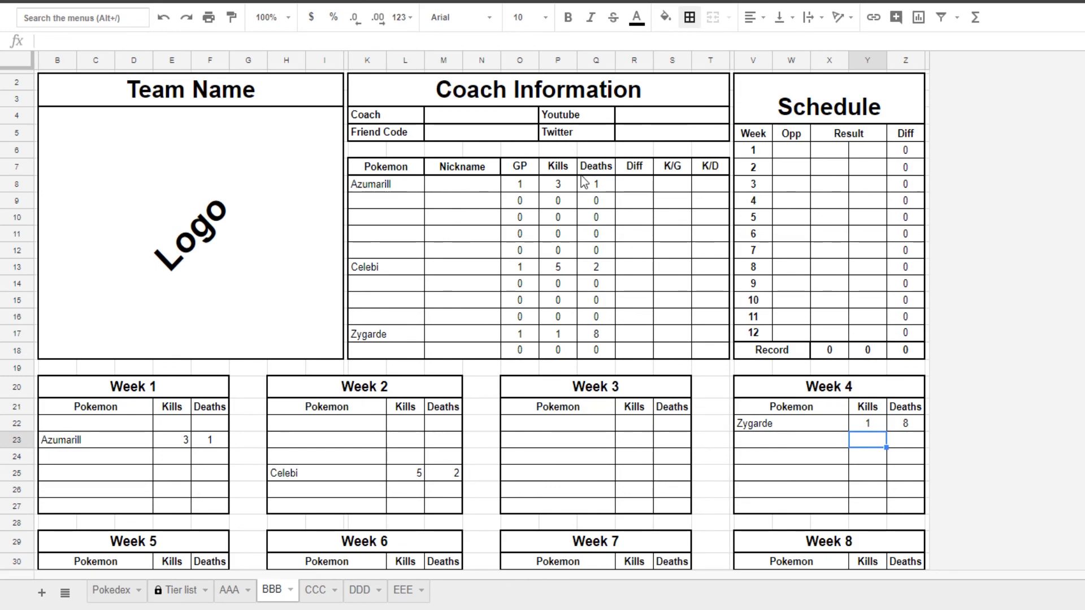
drag(517, 187, 593, 354)
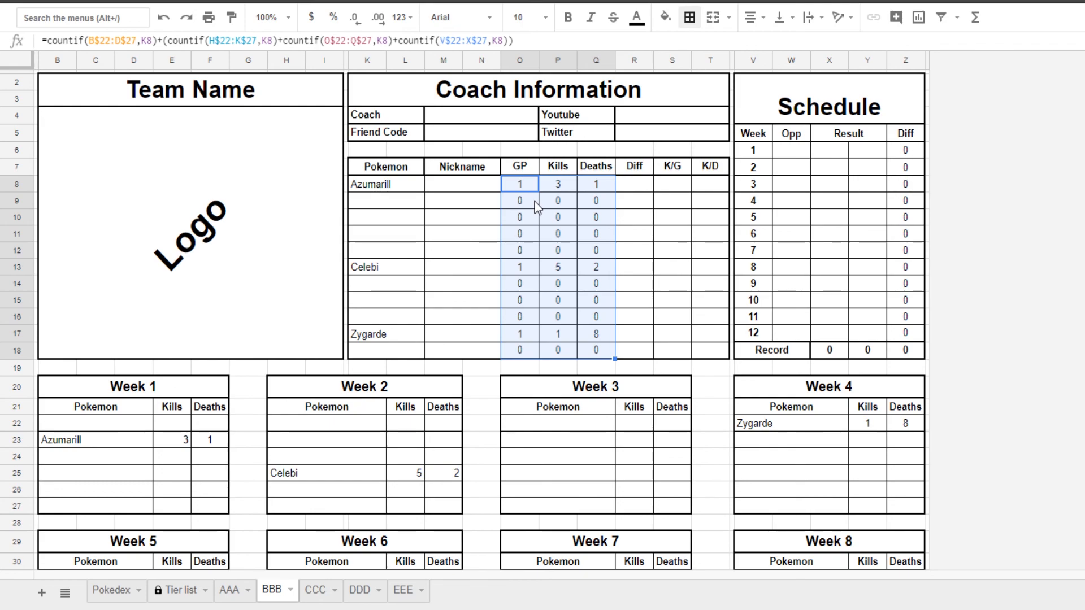
right_click(534, 201)
scroll(571, 249, down, 3)
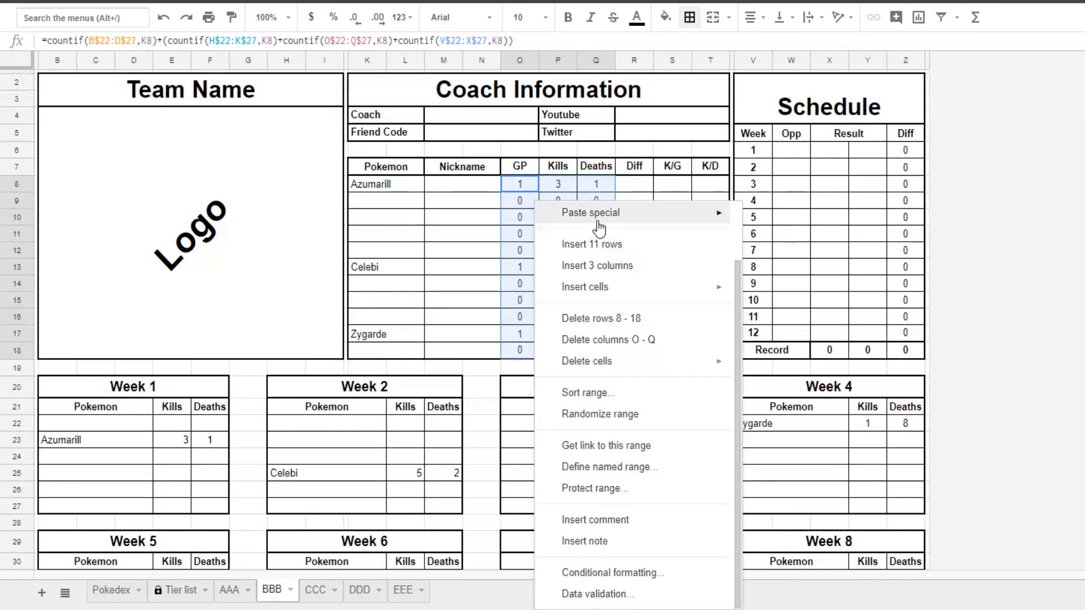
scroll(613, 424, up, 3)
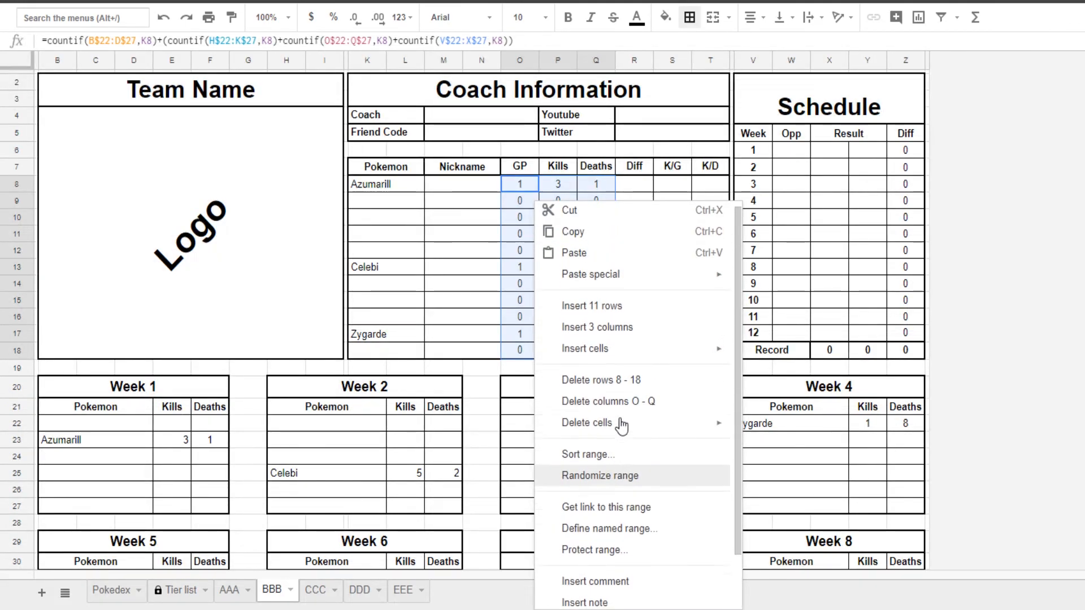
click(520, 187)
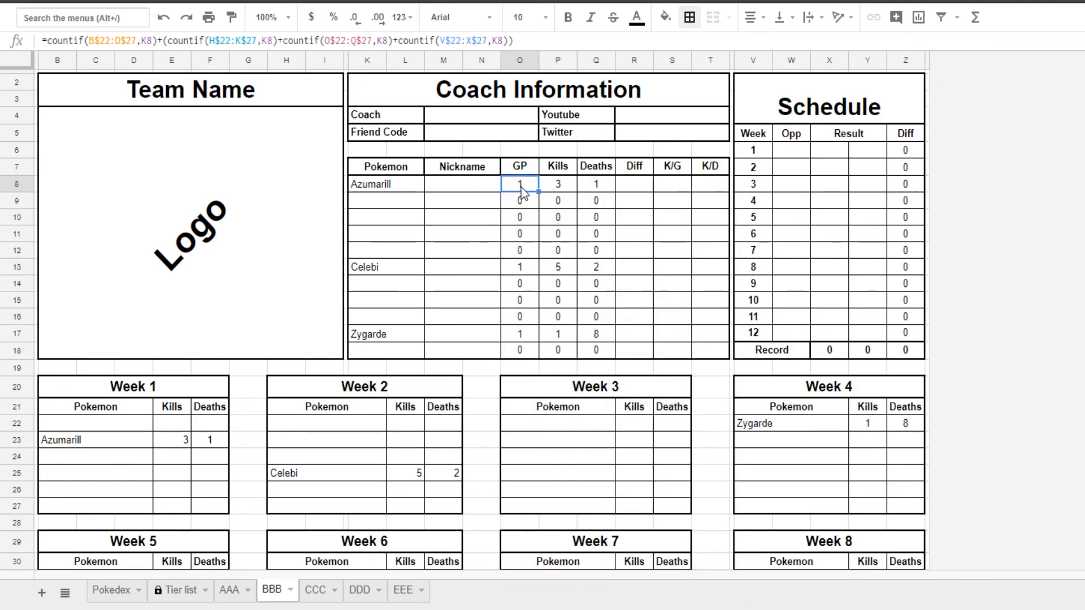
Protect the GP, Kills and Deaths range O8:Q18 on the BBB sheet, restricting editing to Only you
drag(520, 188, 600, 362)
right_click(541, 202)
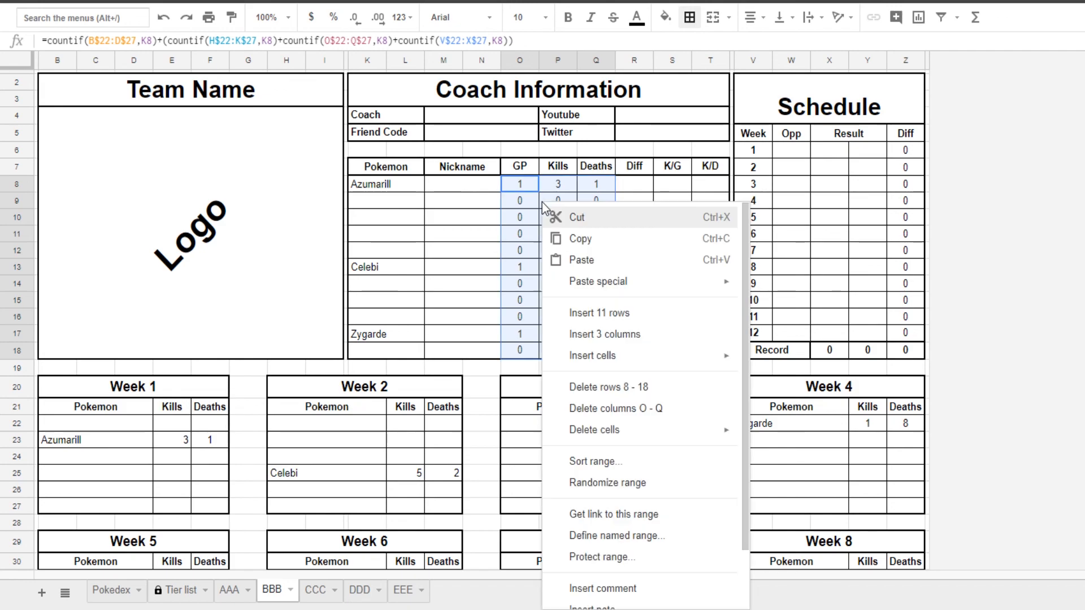
scroll(610, 271, down, 2)
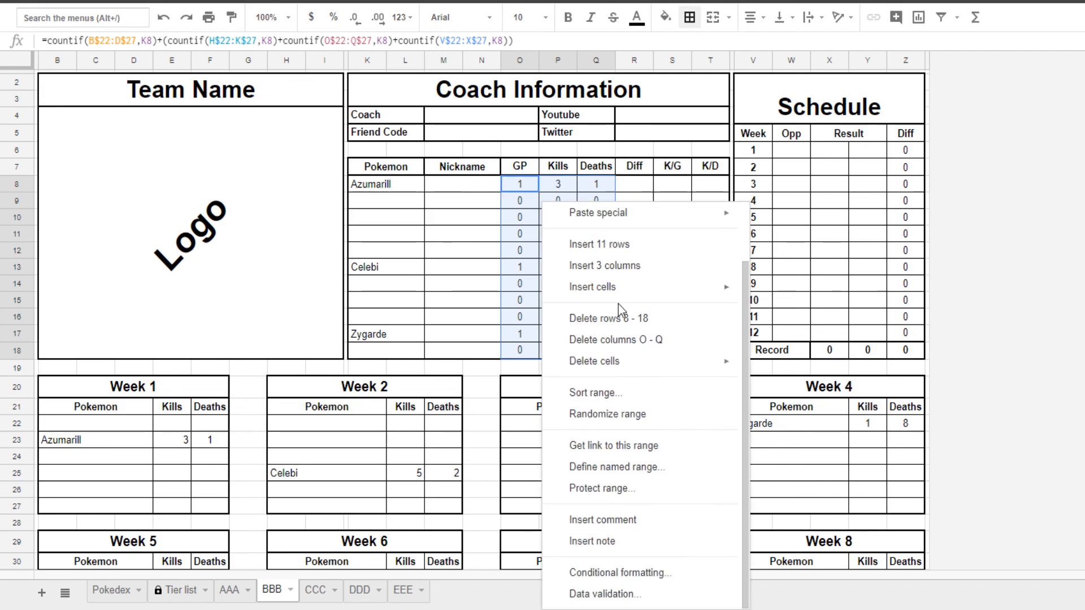
click(600, 488)
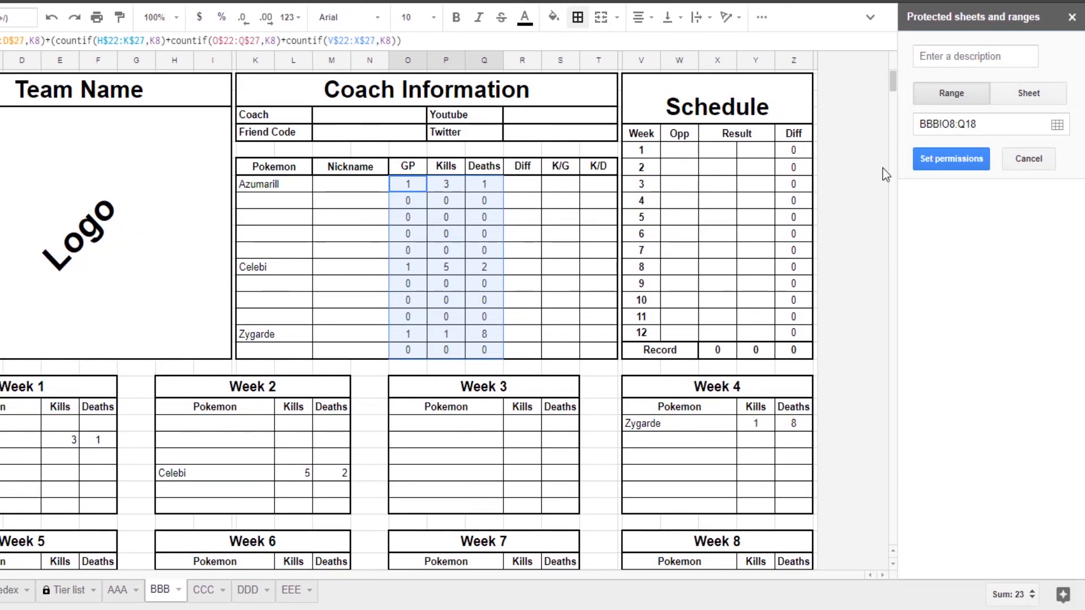
click(951, 161)
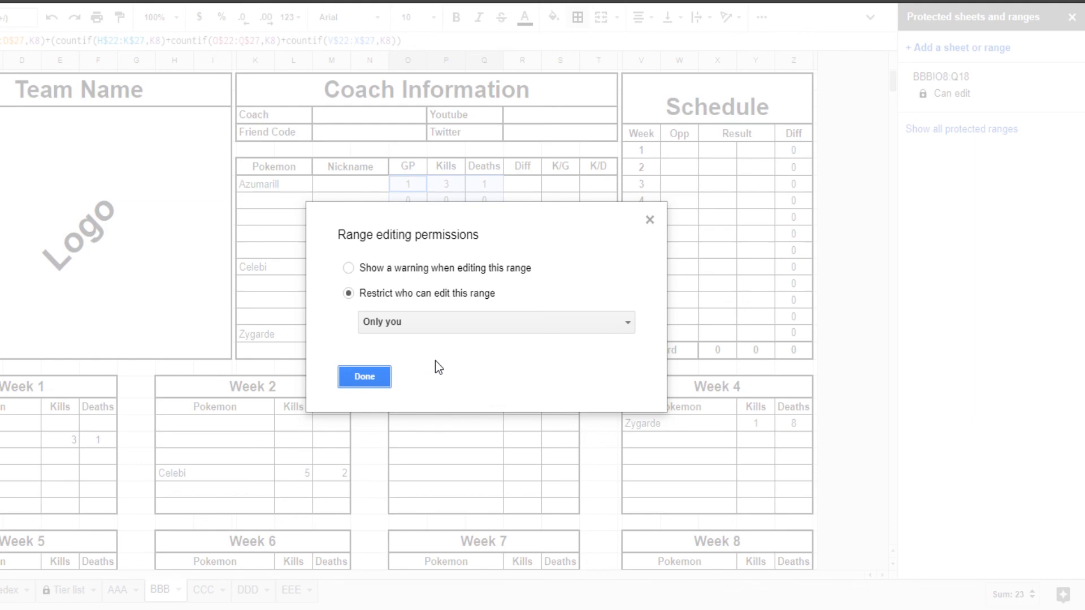
click(377, 375)
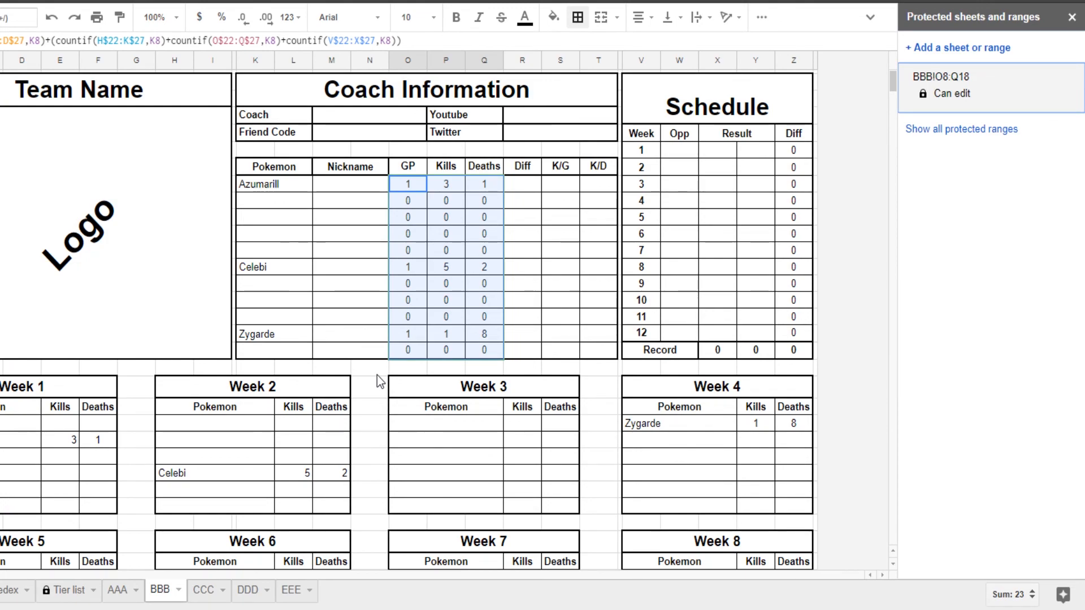
drag(22, 423, 34, 511)
click(277, 184)
drag(277, 182, 365, 347)
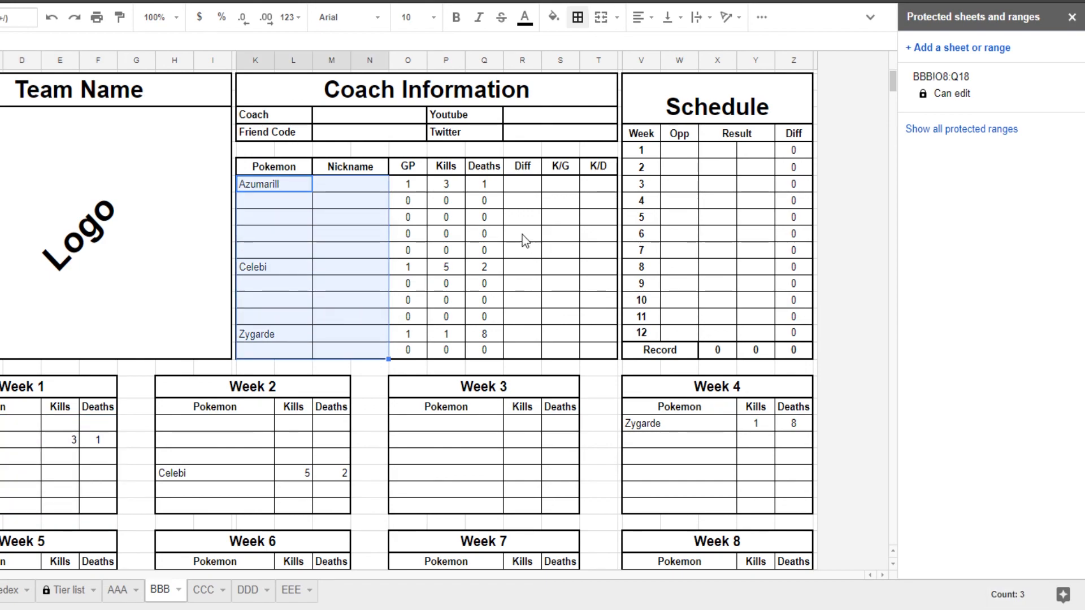